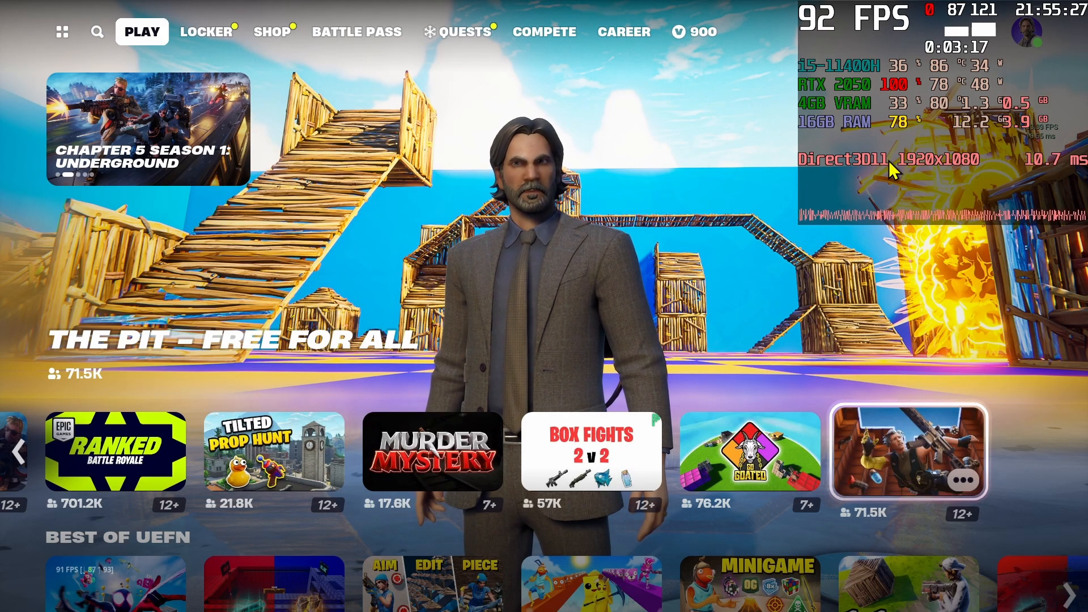
Step: Switch to RivaTuner Statistics Server and nudge the on-screen display's position in the preview
key(alt+Tab)
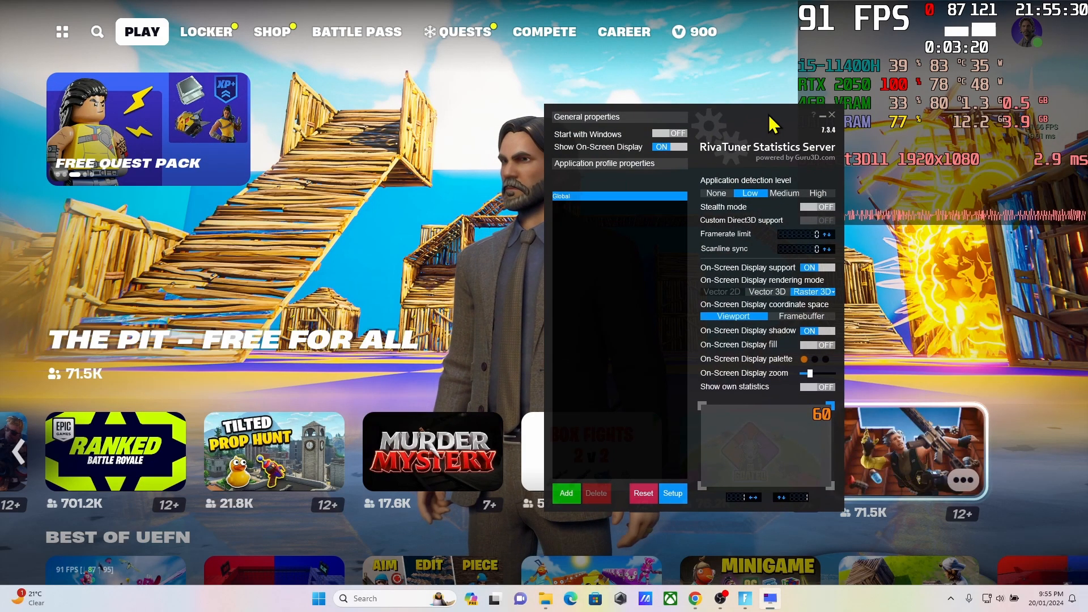
mouse_move(822, 416)
mouse_down()
mouse_move(756, 410)
mouse_move(812, 413)
mouse_move(775, 426)
mouse_move(825, 415)
mouse_up()
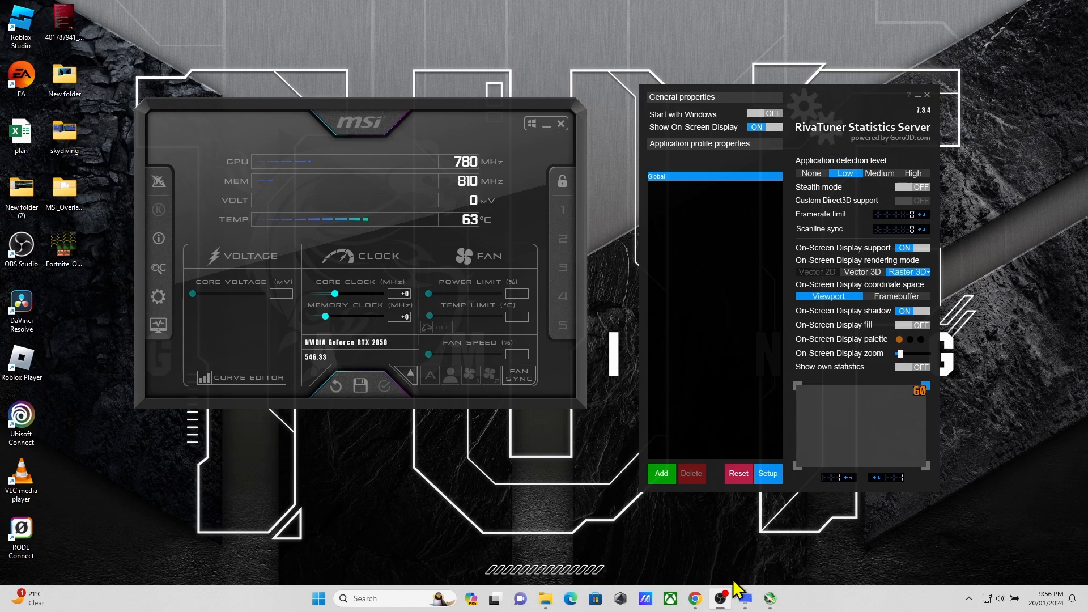
Step: Switch to Chrome and review the download pages for HWiNFO, MSI Afterburner and RivaTuner Statistics Server
click(692, 600)
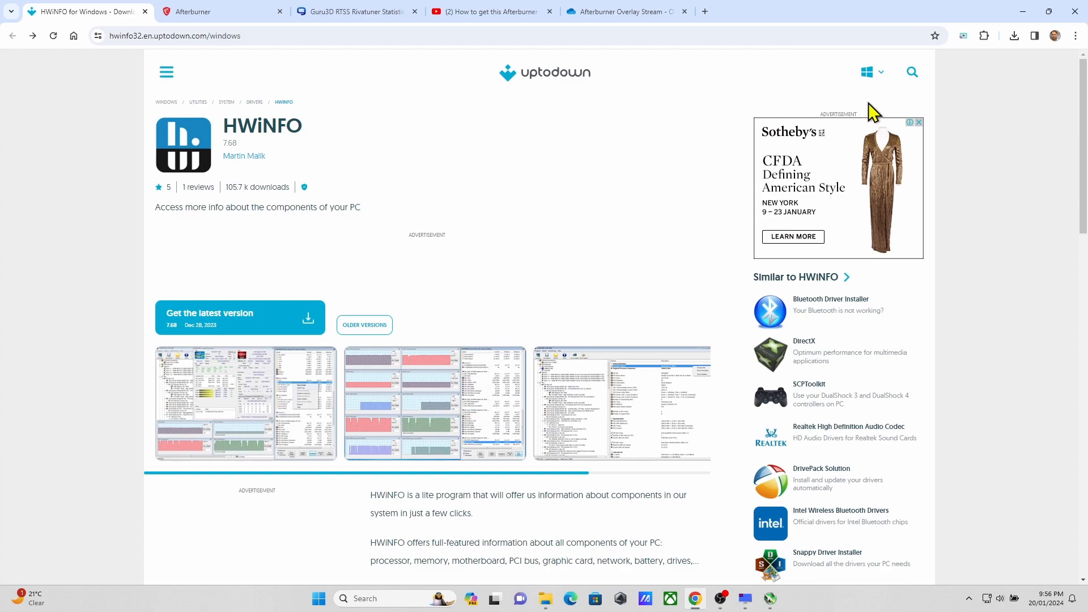
scroll(577, 383, down, 1)
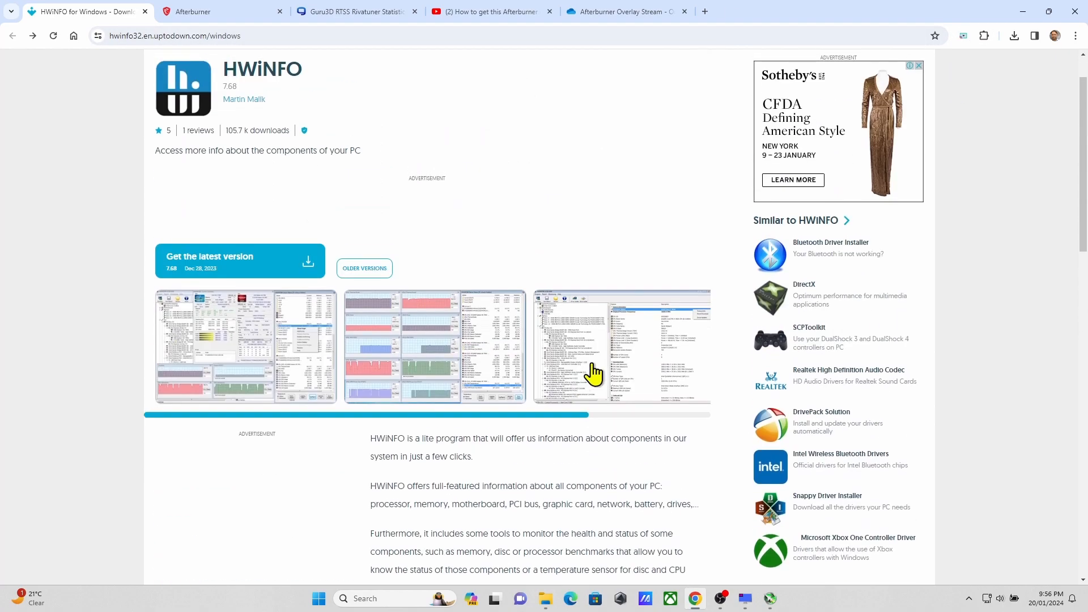
click(225, 21)
scroll(533, 205, up, 6)
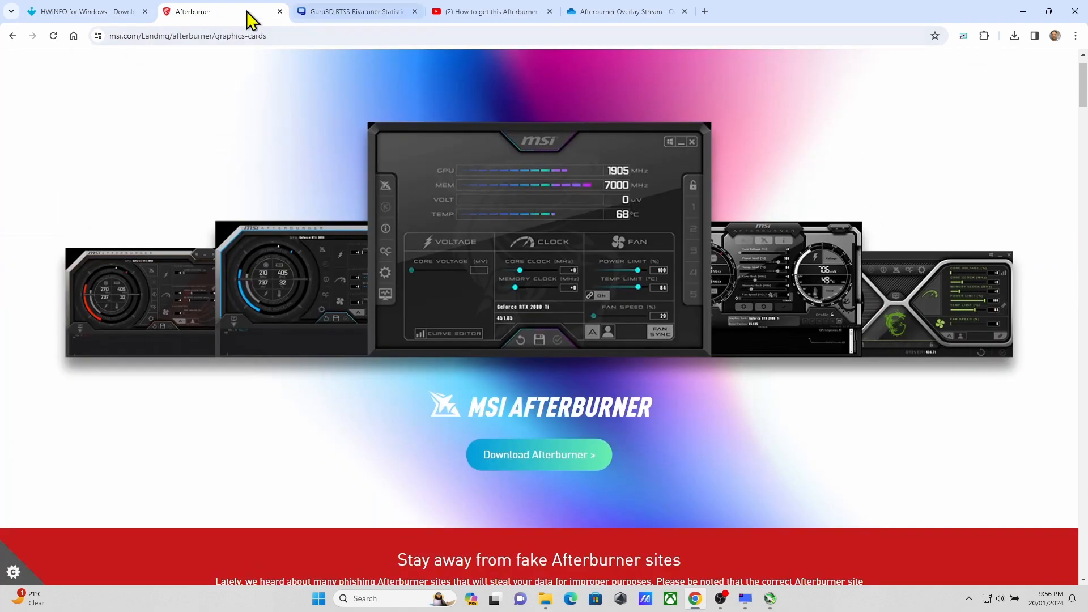
scroll(510, 413, up, 1)
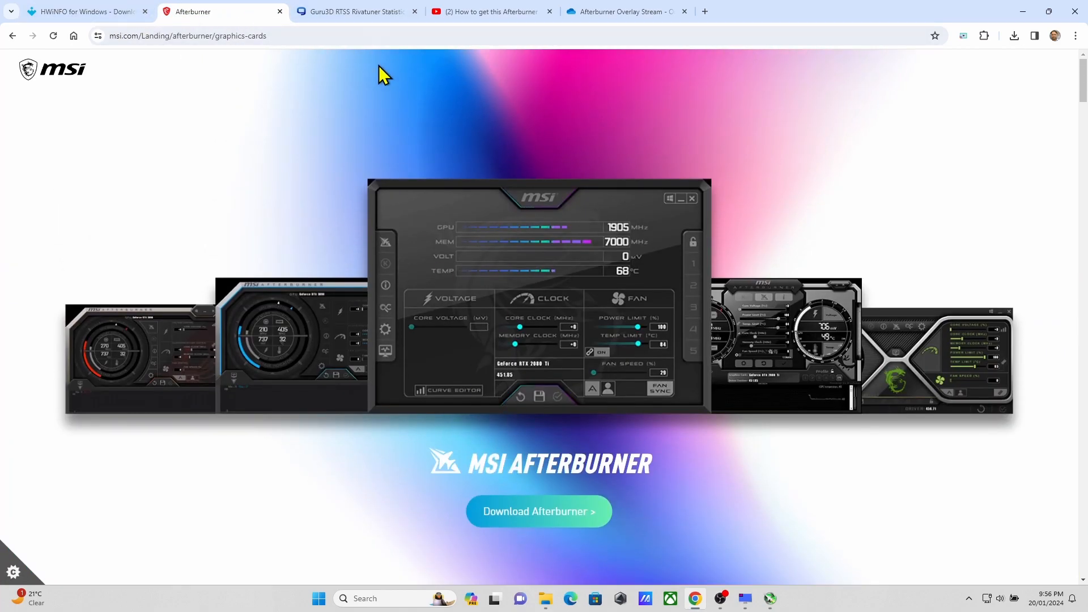
click(358, 13)
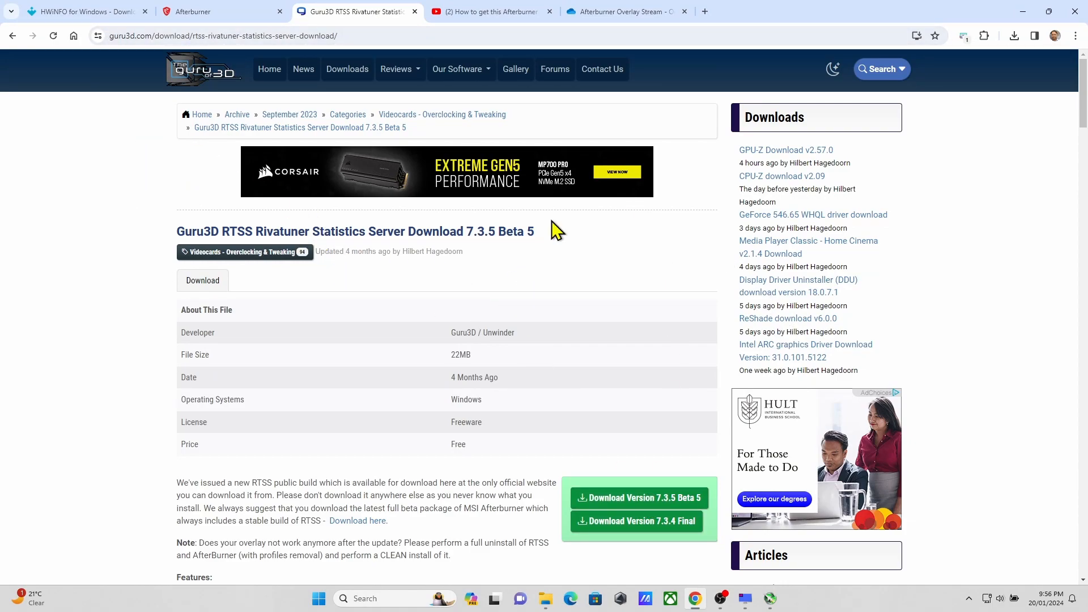
click(1014, 14)
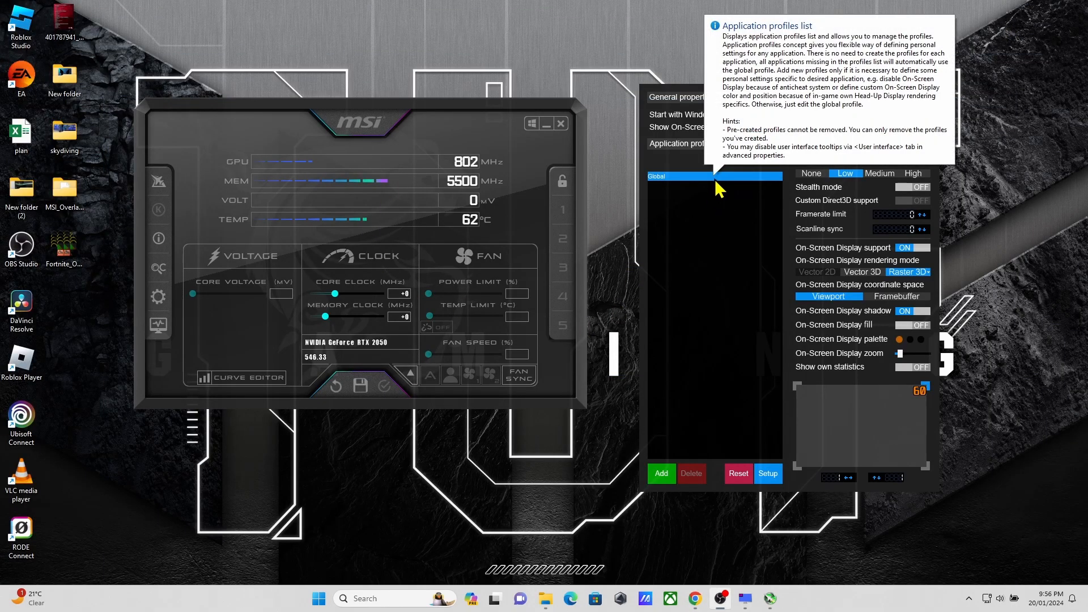
Step: Open the Overlay editor plugin from the RivaTuner Statistics Server setup and start a new empty layout
click(770, 474)
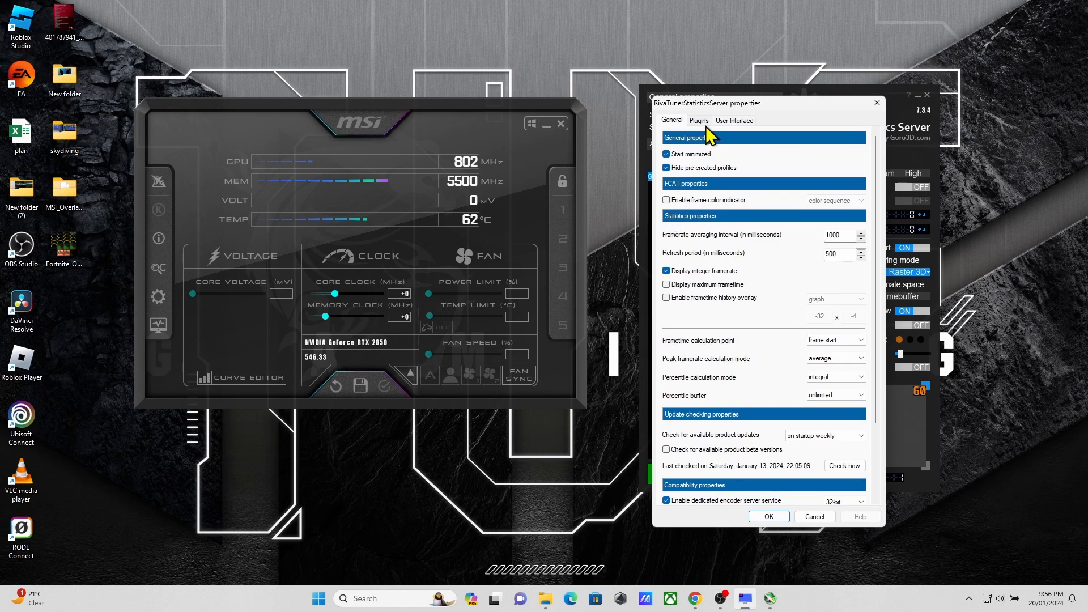
click(879, 106)
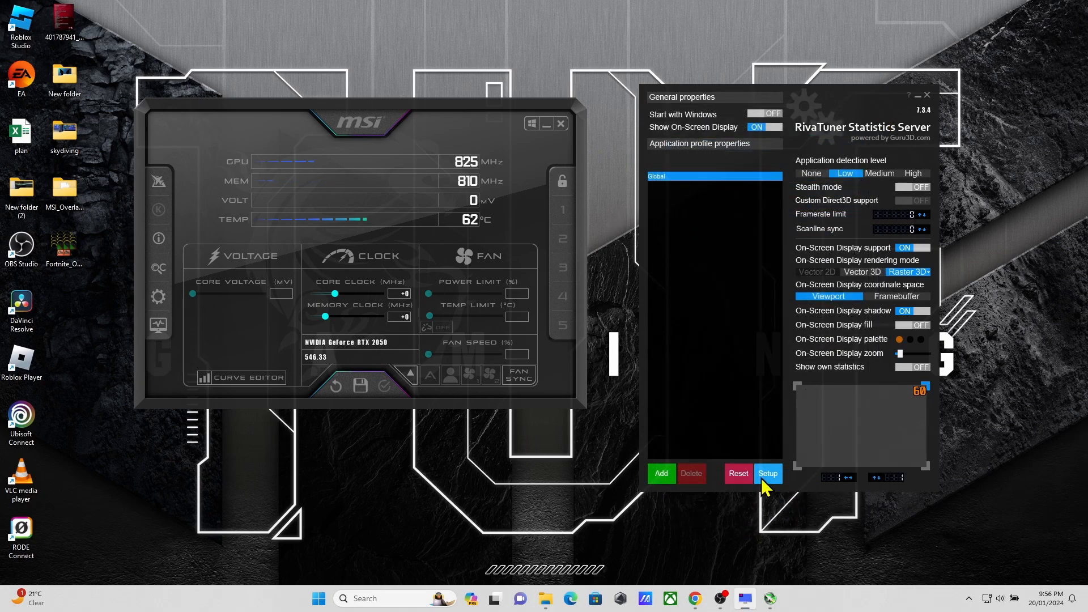
click(762, 479)
click(698, 121)
double_click(713, 168)
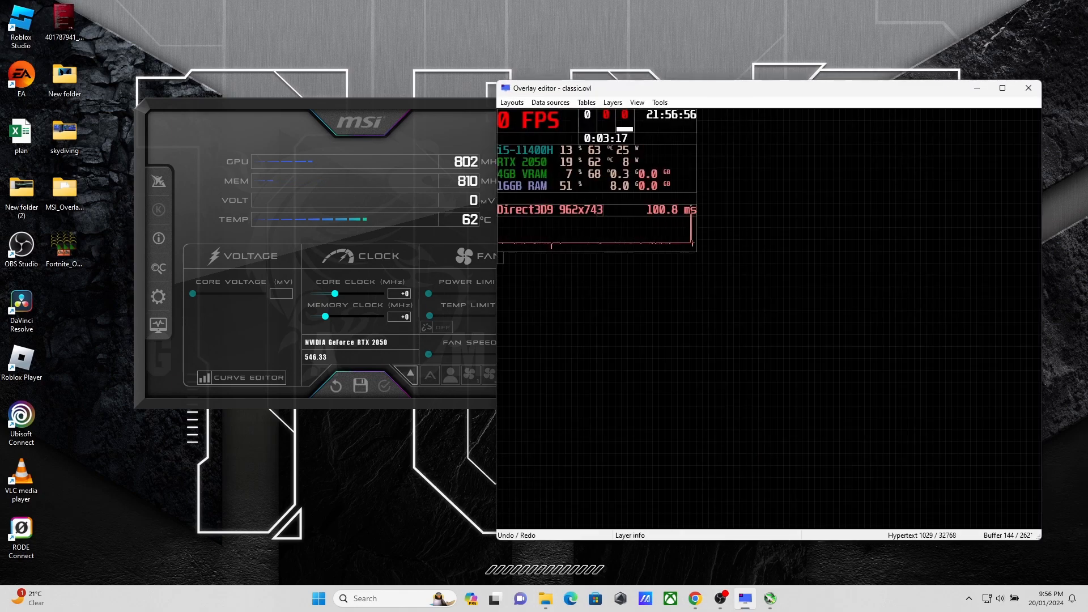
click(512, 103)
click(516, 115)
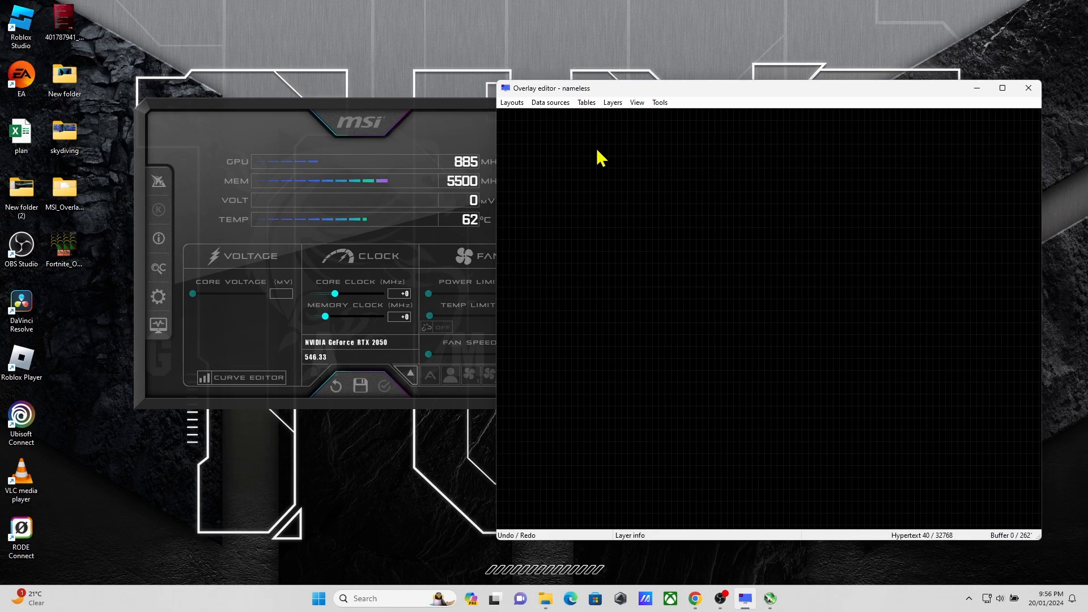
Step: Switch to Chrome and examine the overlay download link in the MSI Gaming video description and the OneDrive page for MSI_Overlay_RTSS_only.zip
click(696, 599)
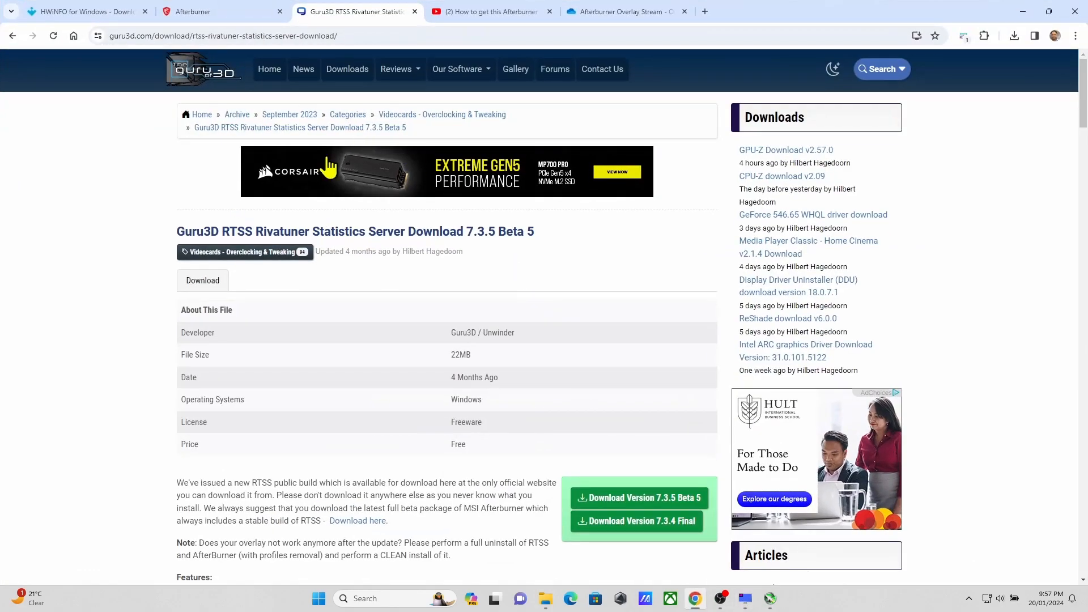
click(488, 12)
scroll(406, 326, up, 4)
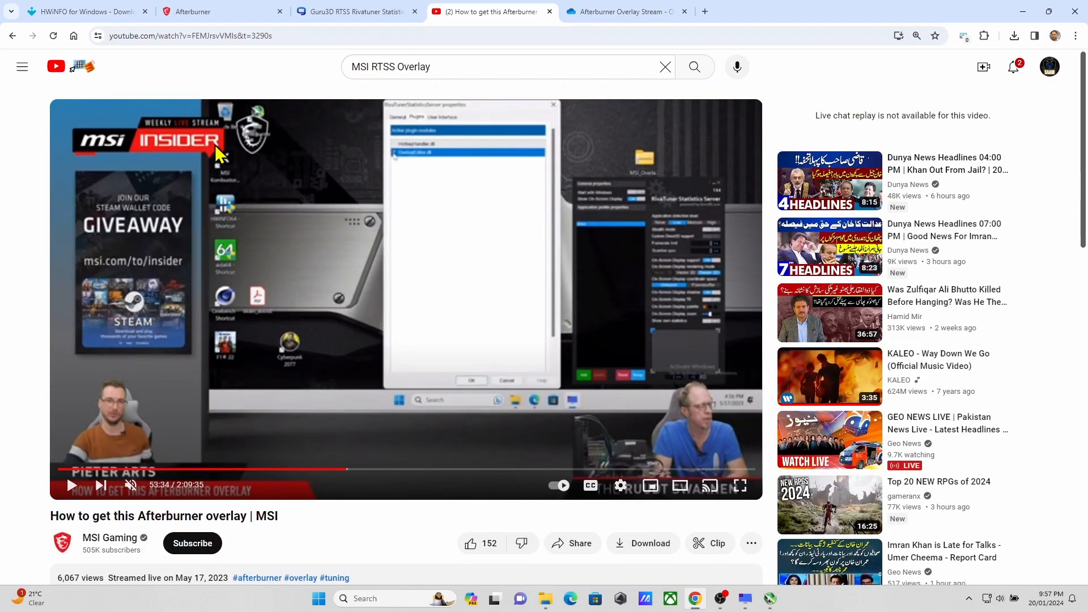
scroll(388, 250, down, 3)
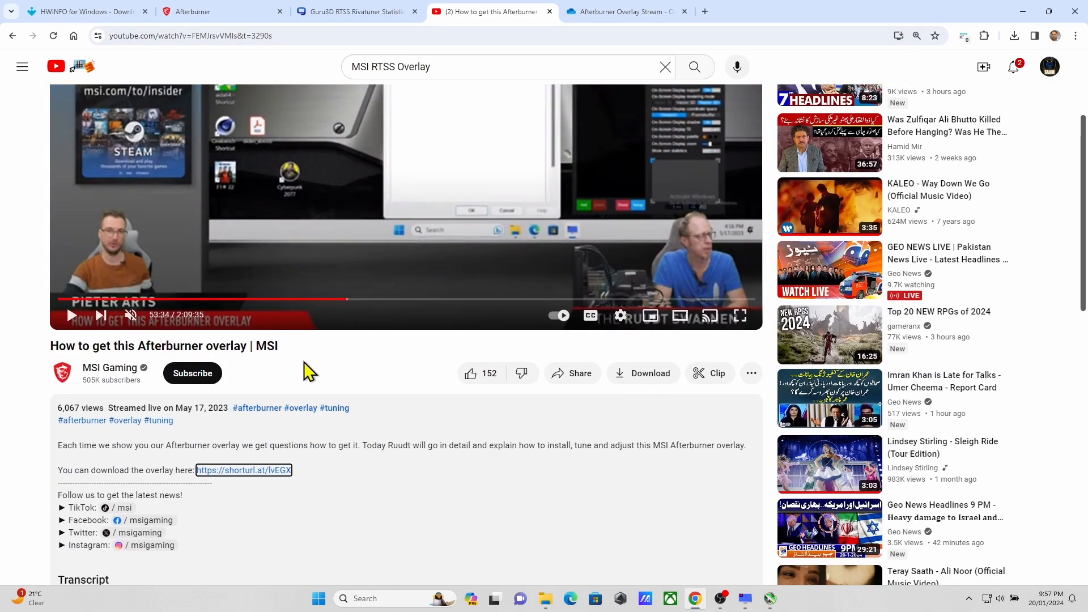
scroll(379, 383, down, 2)
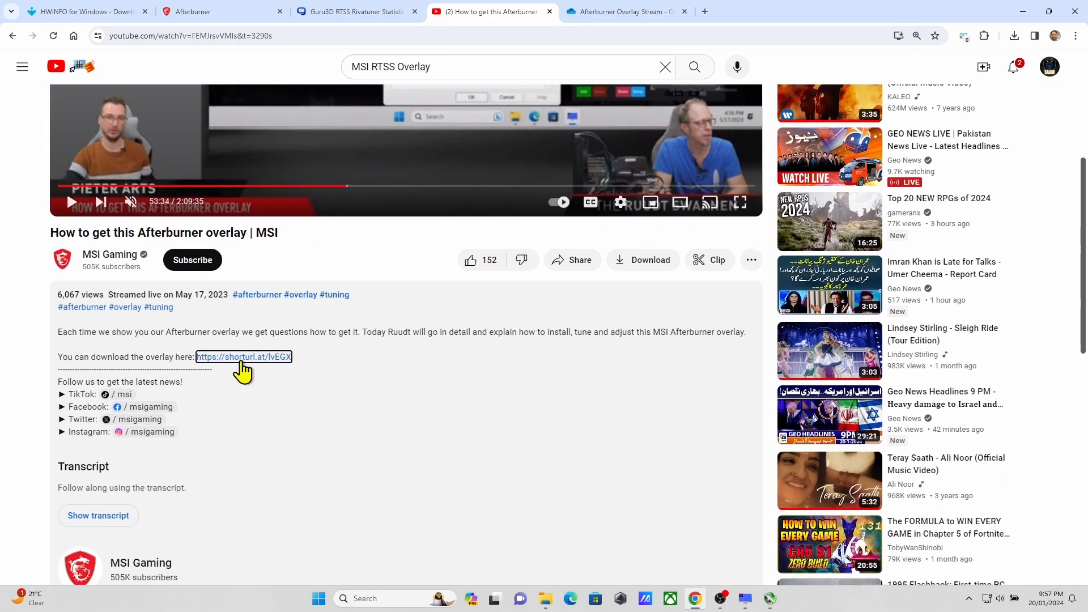
scroll(485, 260, up, 4)
scroll(309, 538, down, 1)
click(623, 12)
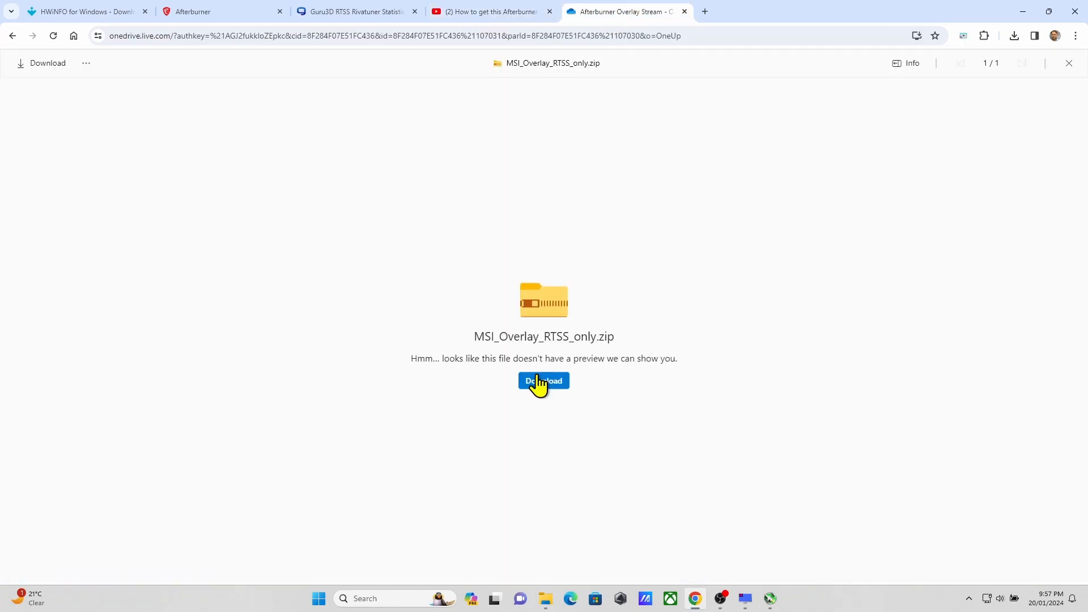
click(1022, 12)
Step: Check the contents of the MSI overlay folder on the desktop for the layout exchange file
click(513, 103)
double_click(66, 191)
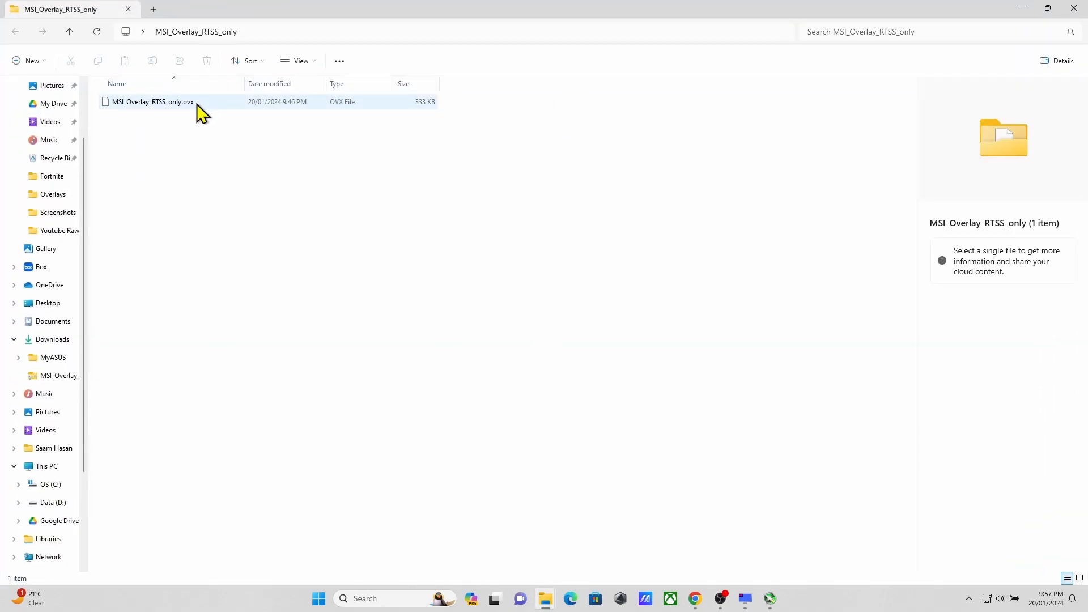
click(1021, 10)
click(514, 103)
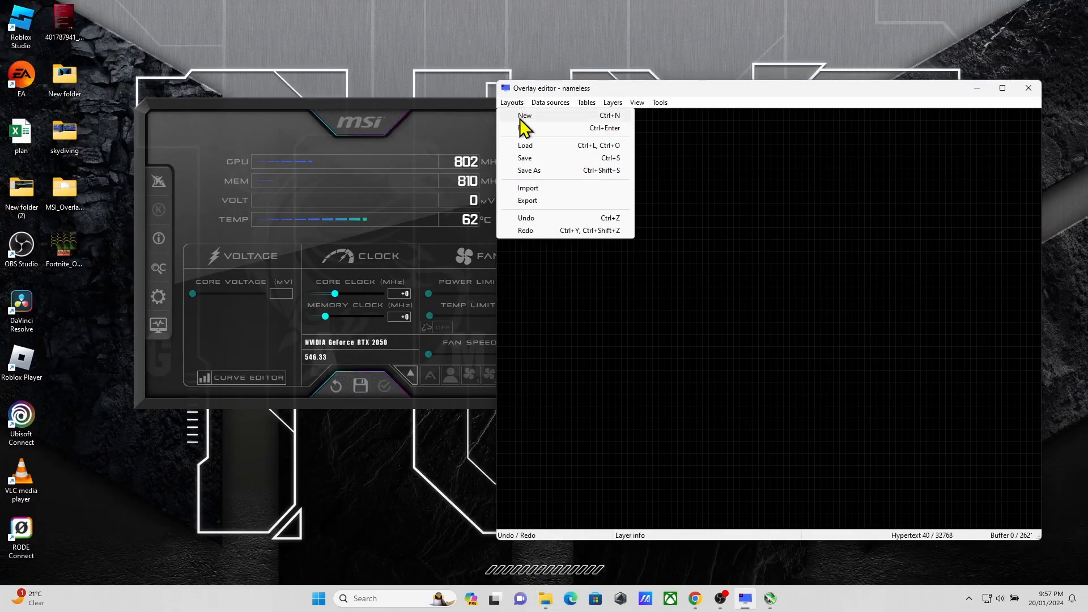
click(530, 188)
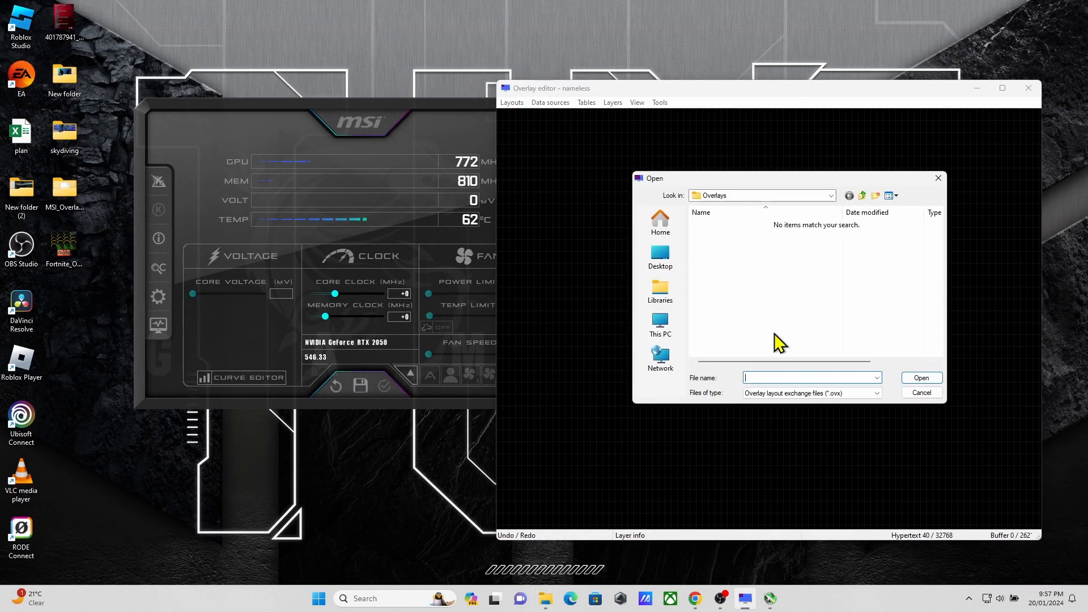
click(915, 394)
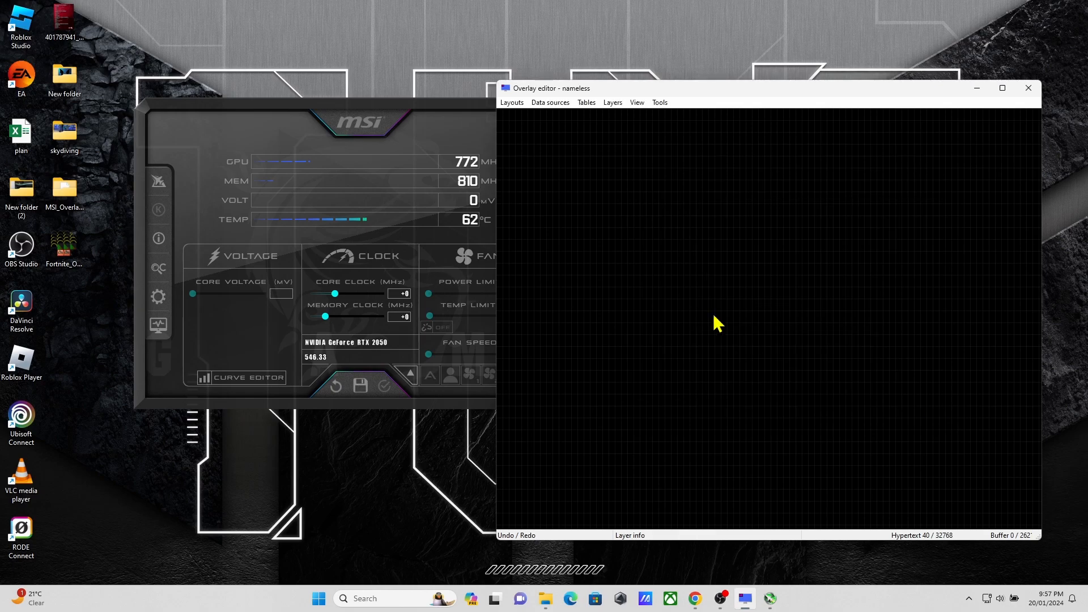
Step: Import the MSI_Overlay_RTSS_only.ovx layout from the desktop folder into the Overlay editor
click(514, 104)
click(540, 193)
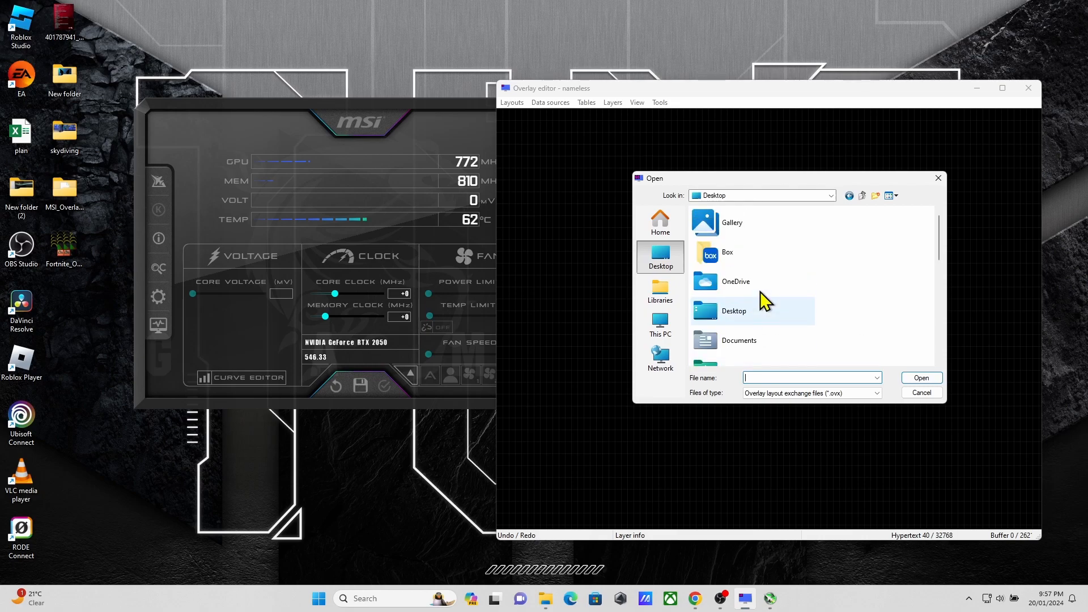
double_click(757, 263)
double_click(742, 223)
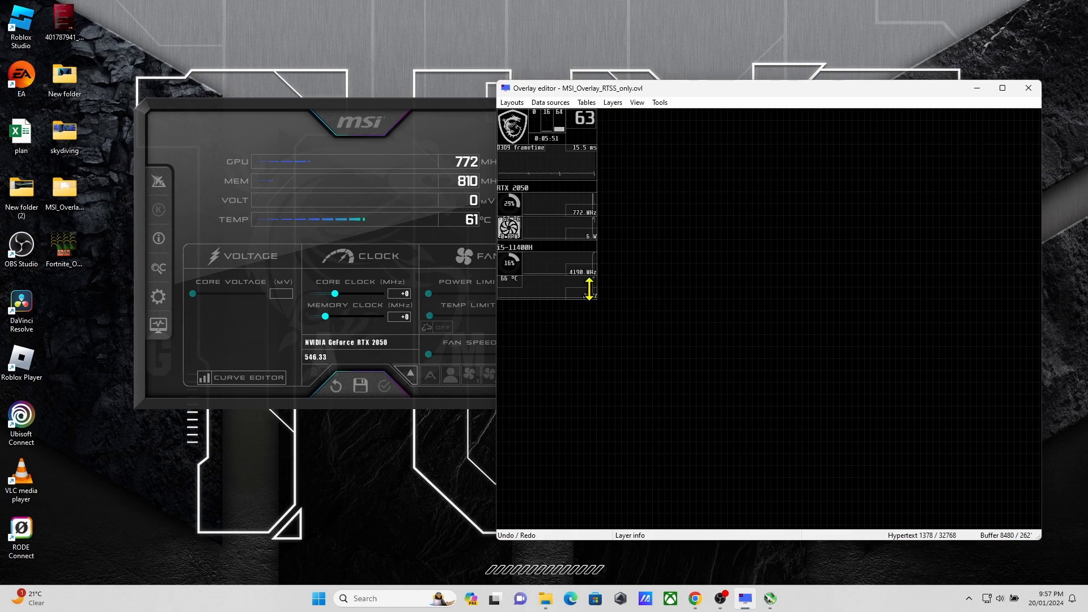
scroll(590, 289, up, 2)
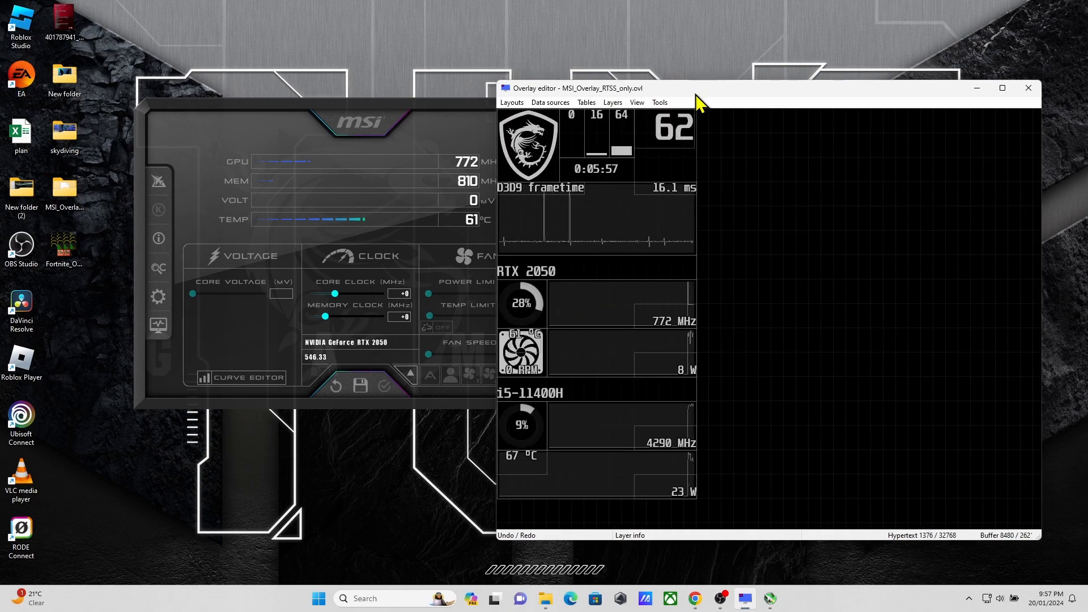
click(512, 102)
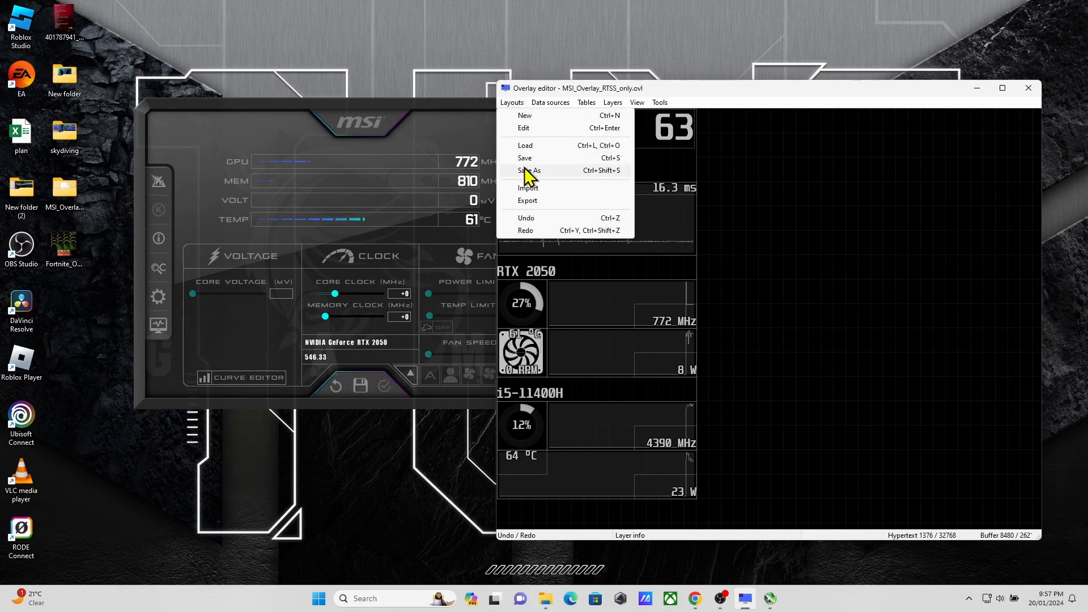
click(540, 149)
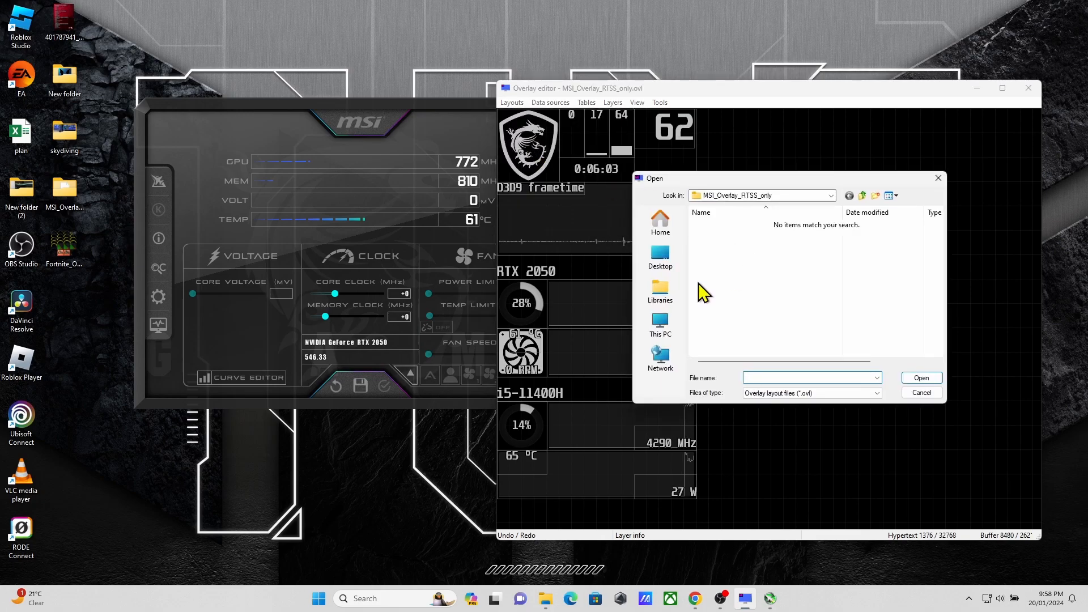
click(922, 392)
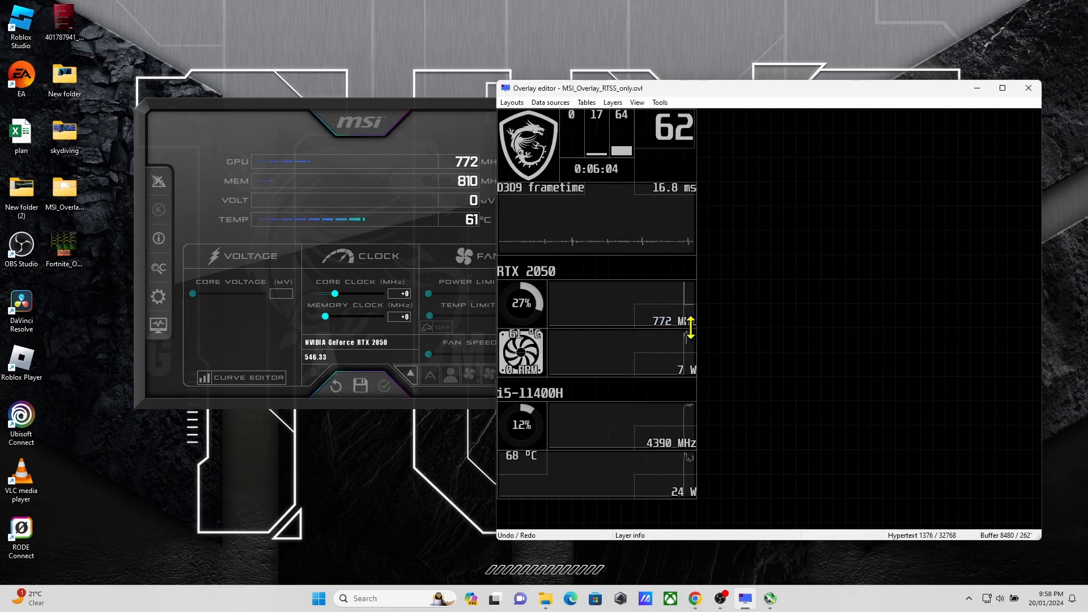
Step: Start loading a layout and browse to the RivaTuner Statistics Server folder inside Program Files (x86)
click(512, 103)
click(544, 150)
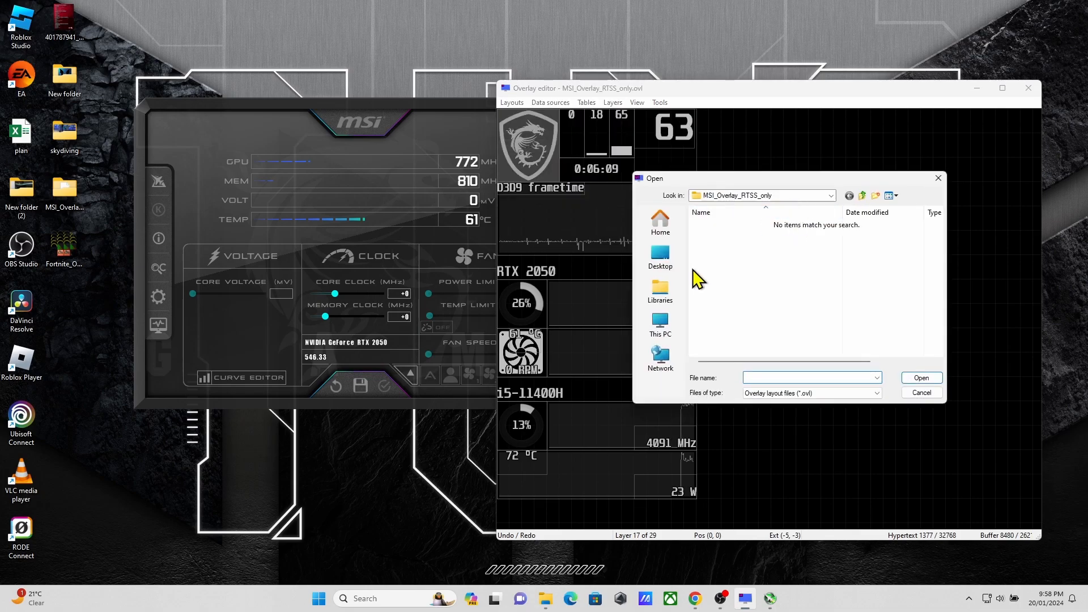
click(660, 292)
click(660, 325)
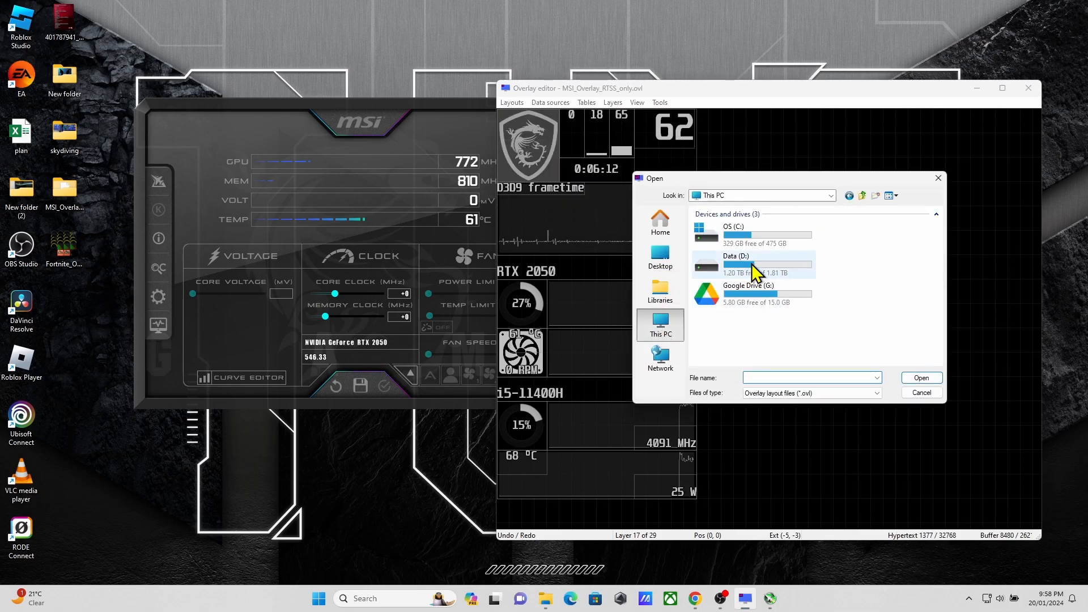
double_click(755, 272)
double_click(752, 269)
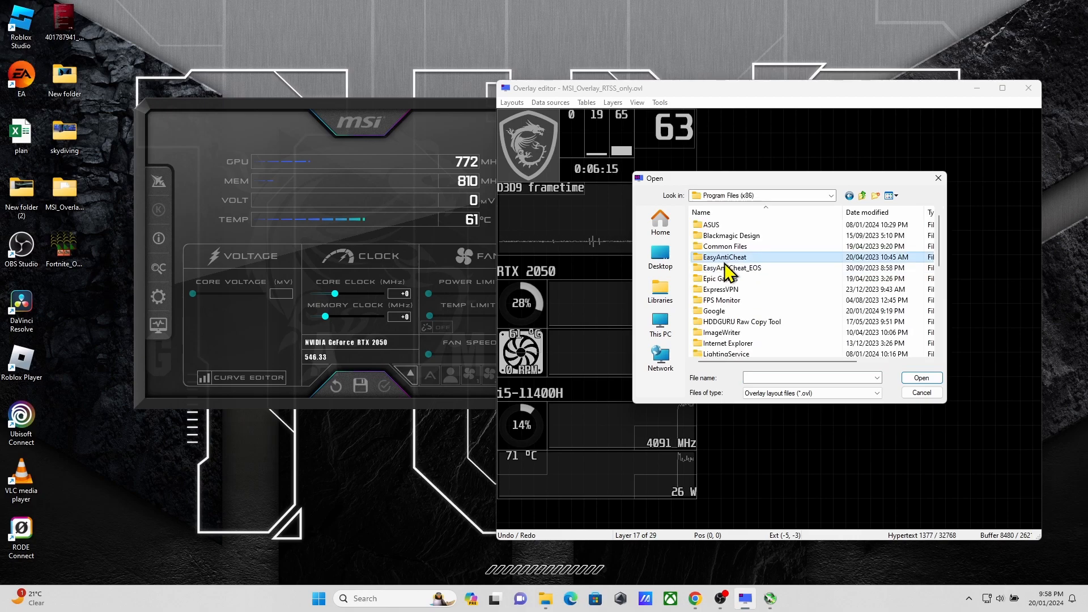
scroll(728, 283, down, 5)
double_click(740, 236)
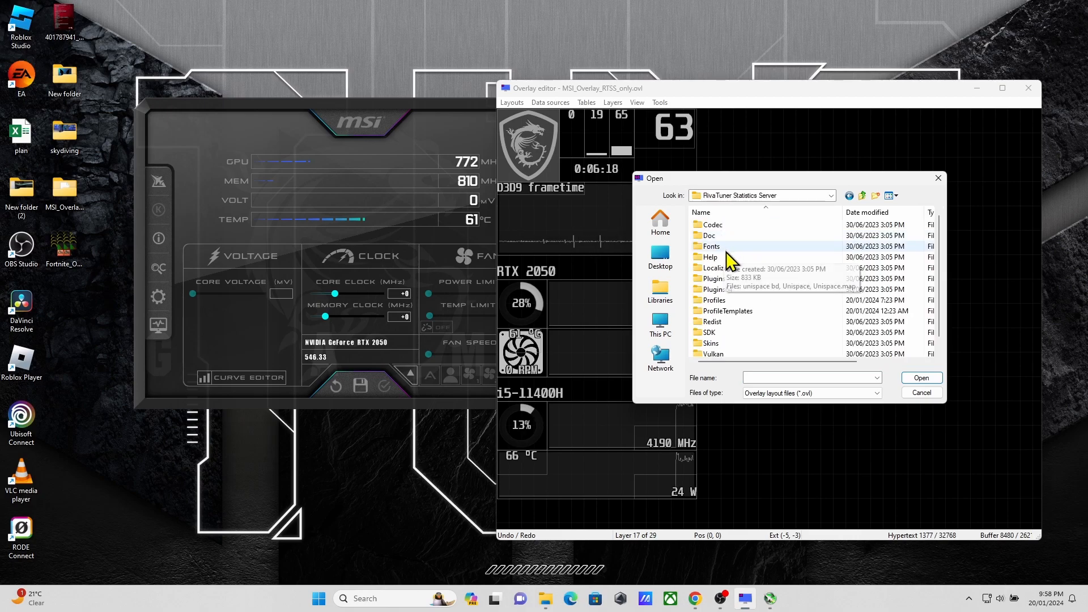
Step: Load the Fortnite_OVL_V2-max.ovl layout from the plugin's Overlays folder
double_click(731, 279)
double_click(726, 227)
click(721, 226)
double_click(722, 226)
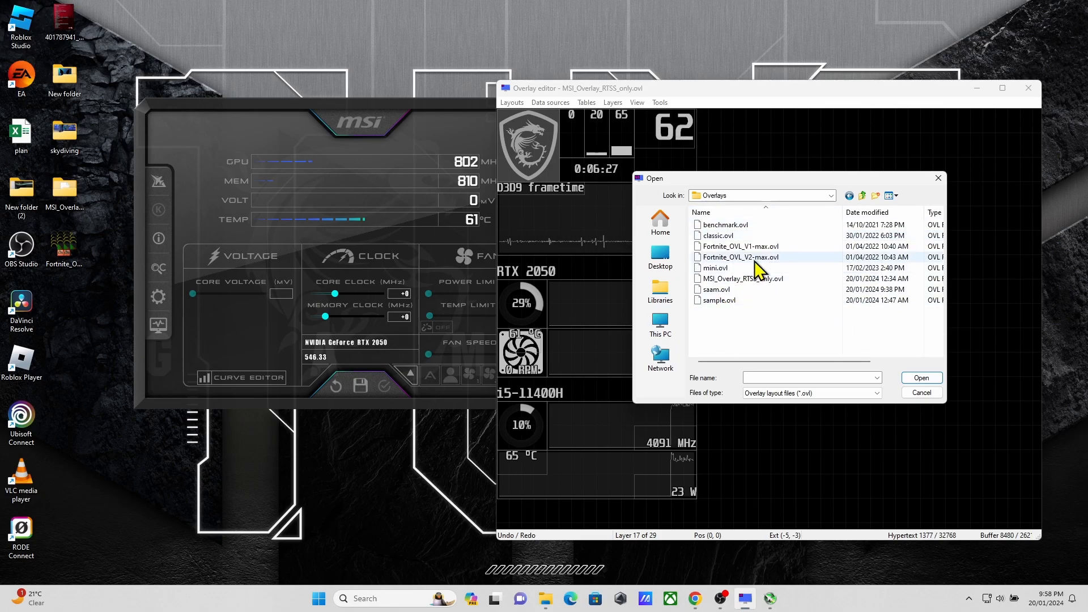
double_click(737, 257)
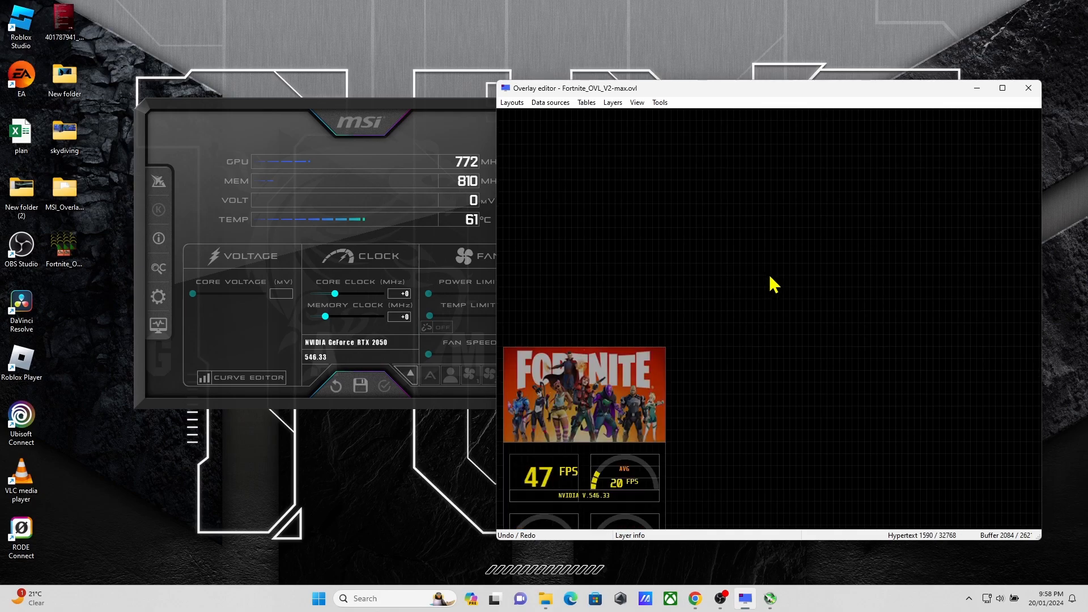
Step: Select all layers of the Fortnite overlay and move them together up to the upper edge of the canvas
drag(707, 272, 520, 498)
drag(554, 409, 556, 302)
scroll(644, 331, up, 6)
scroll(644, 330, down, 6)
scroll(649, 347, up, 3)
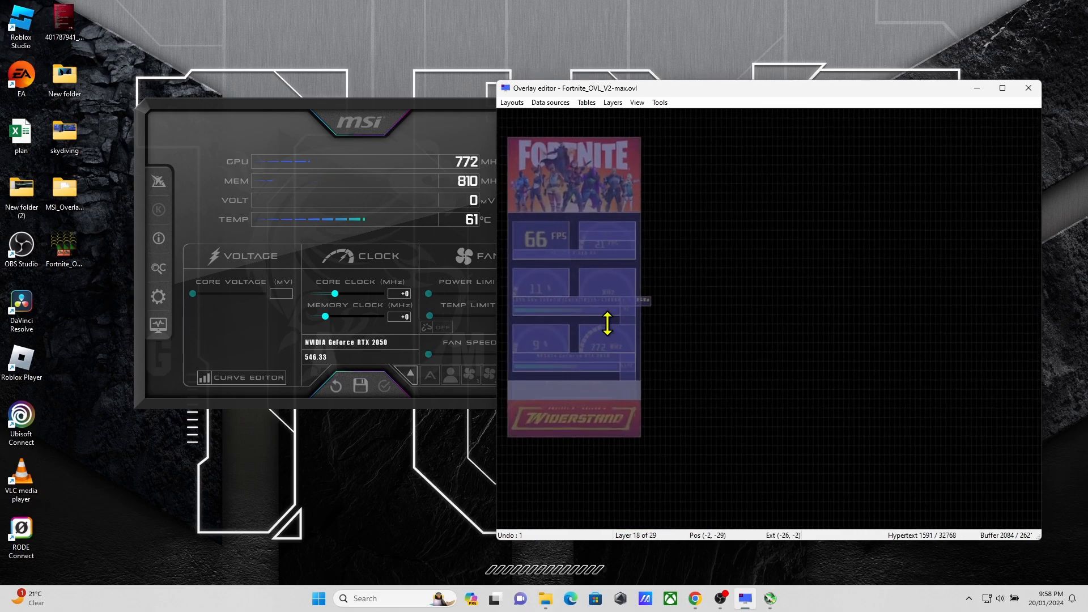
drag(607, 350, 607, 331)
click(647, 341)
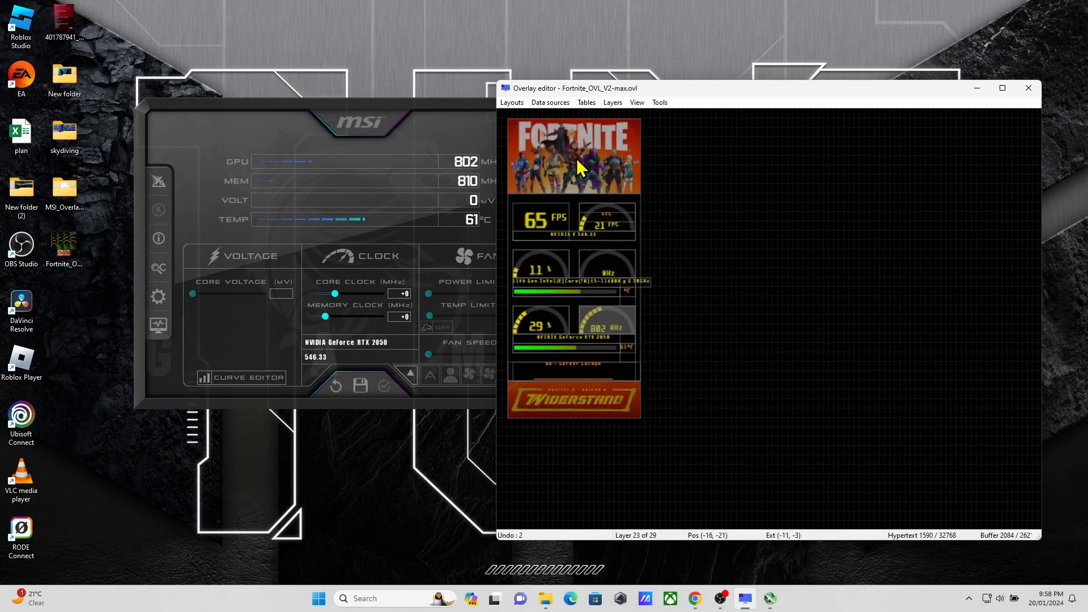
Step: Load the MSI_Overlay_RTSS_only.ovl layout from the Overlays folder into the Overlay editor
scroll(606, 278, up, 2)
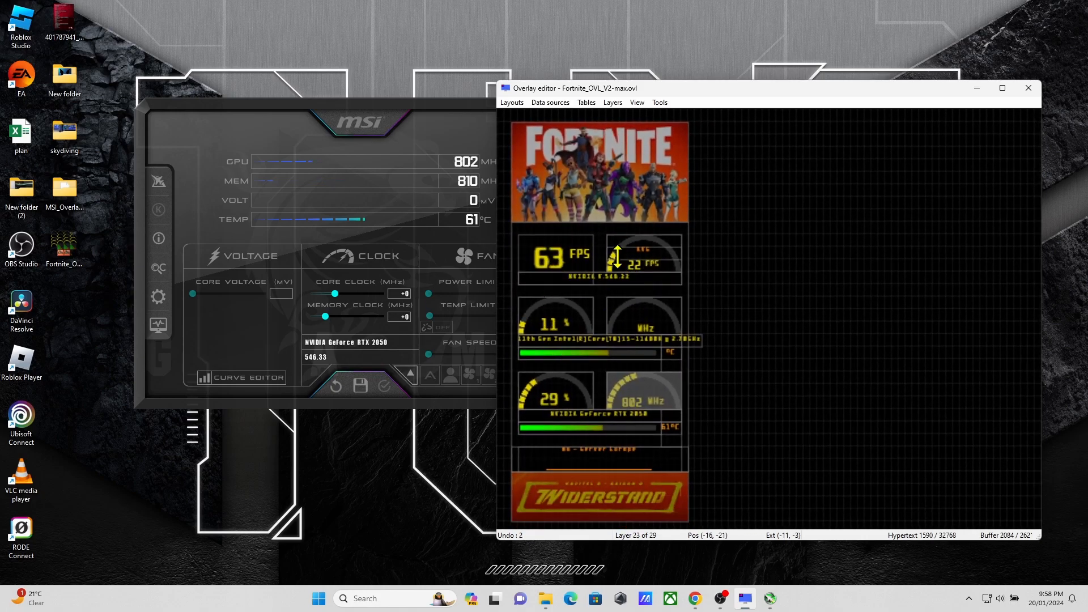
click(513, 103)
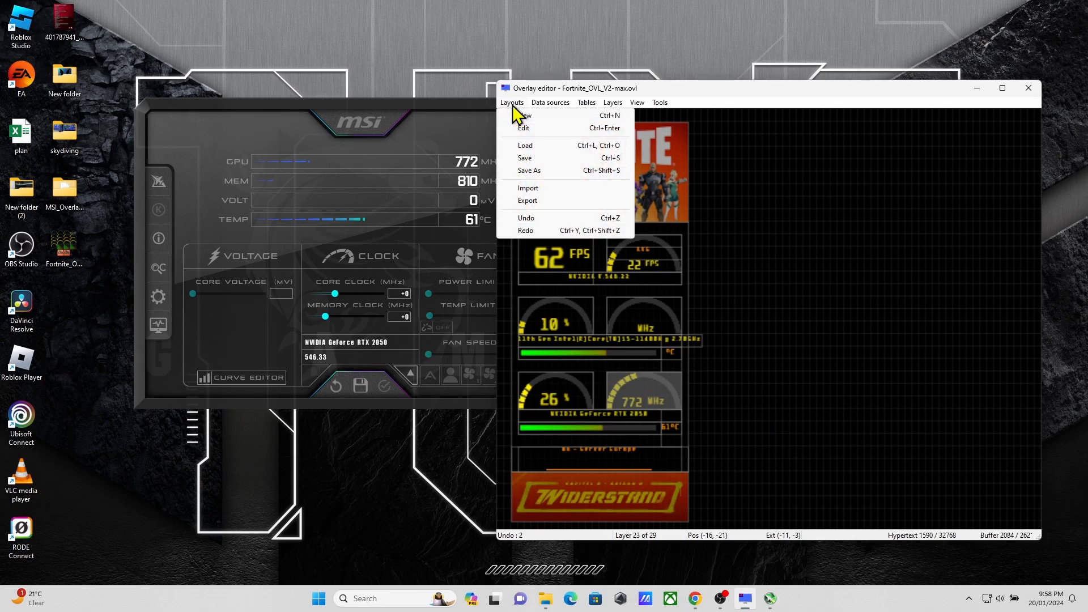
click(740, 279)
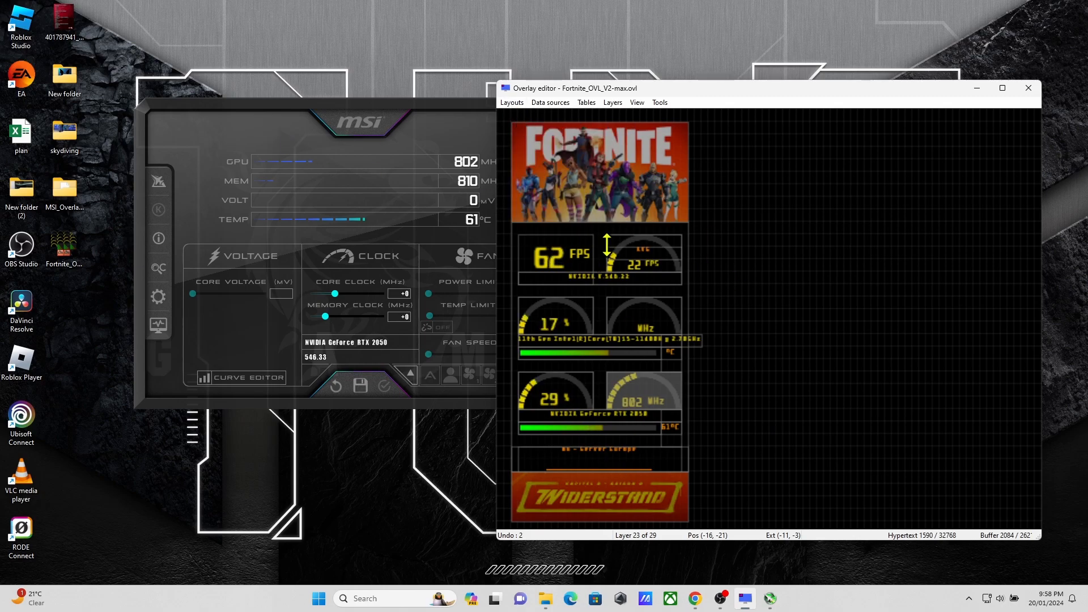
click(513, 103)
click(546, 143)
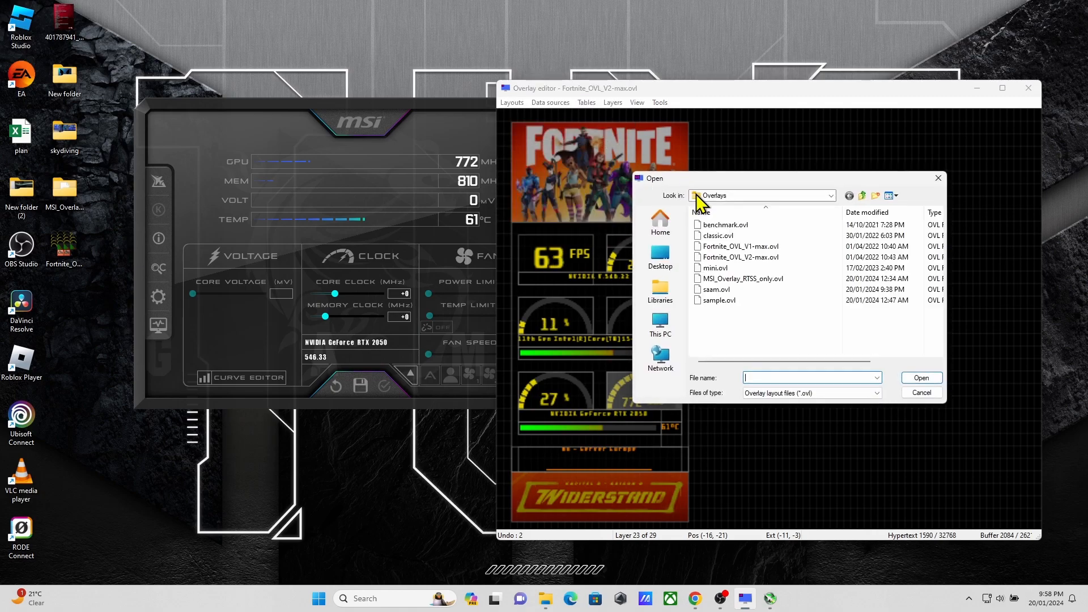
double_click(755, 279)
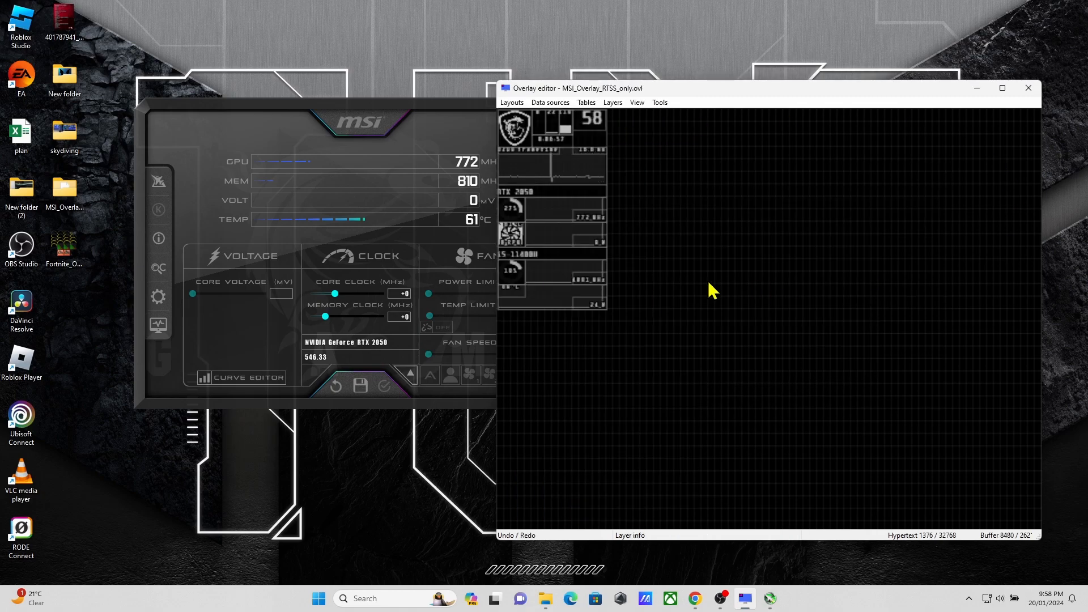
Step: Examine the MSI overlay's readouts up close and select the frametime graph layer
scroll(680, 283, up, 5)
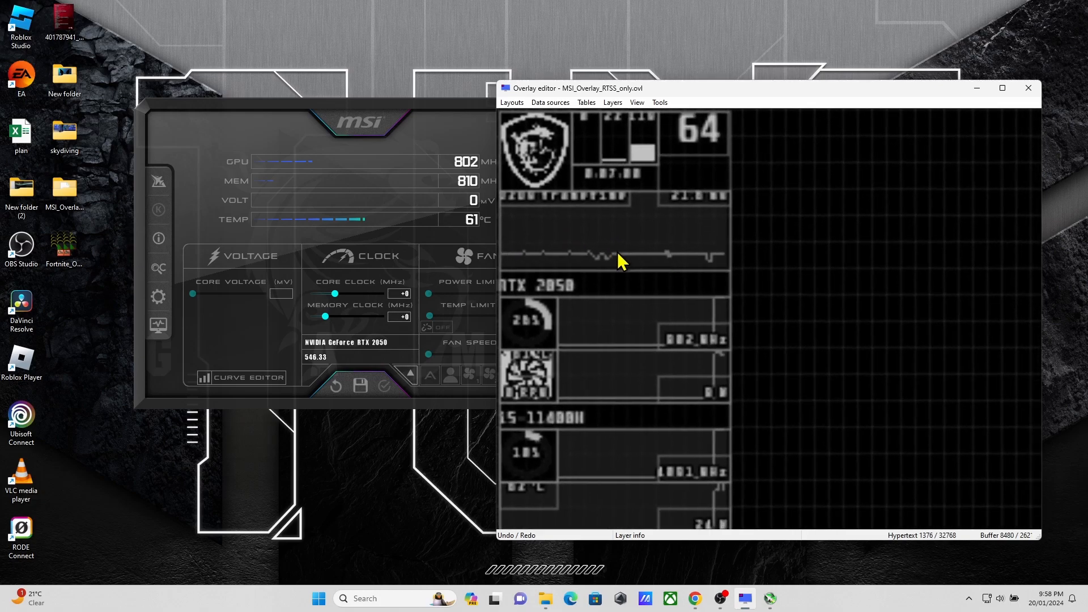
scroll(621, 262, down, 1)
click(596, 236)
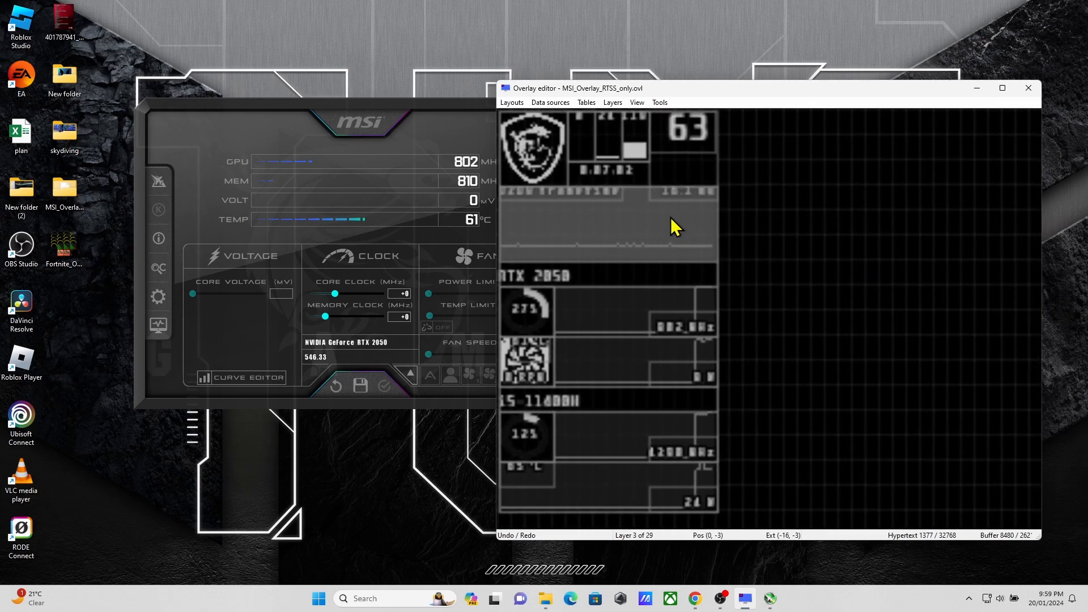
scroll(671, 227, up, 2)
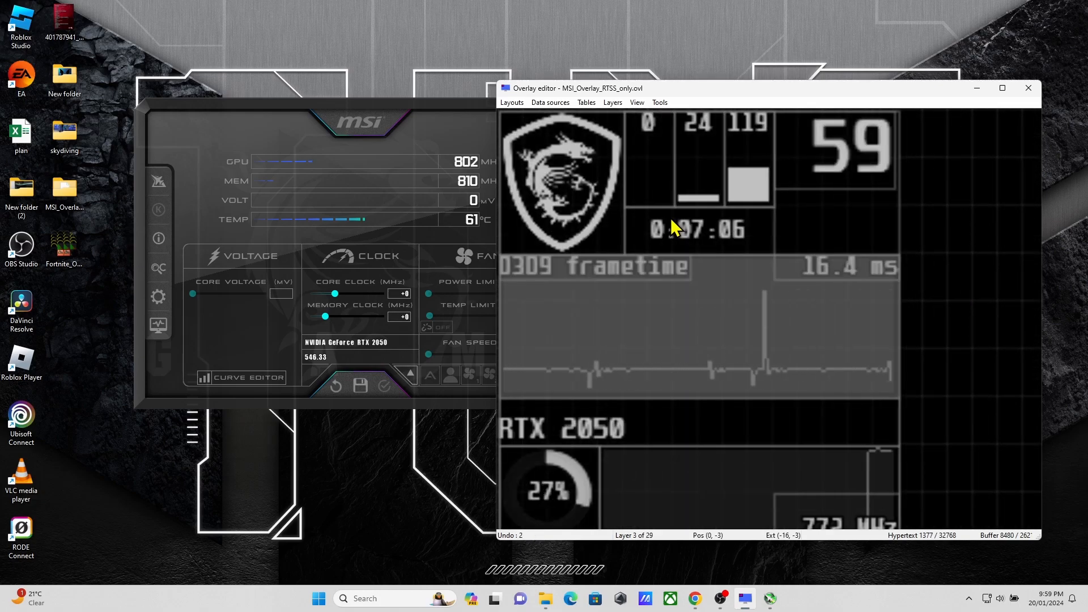
scroll(671, 227, down, 2)
scroll(669, 230, down, 1)
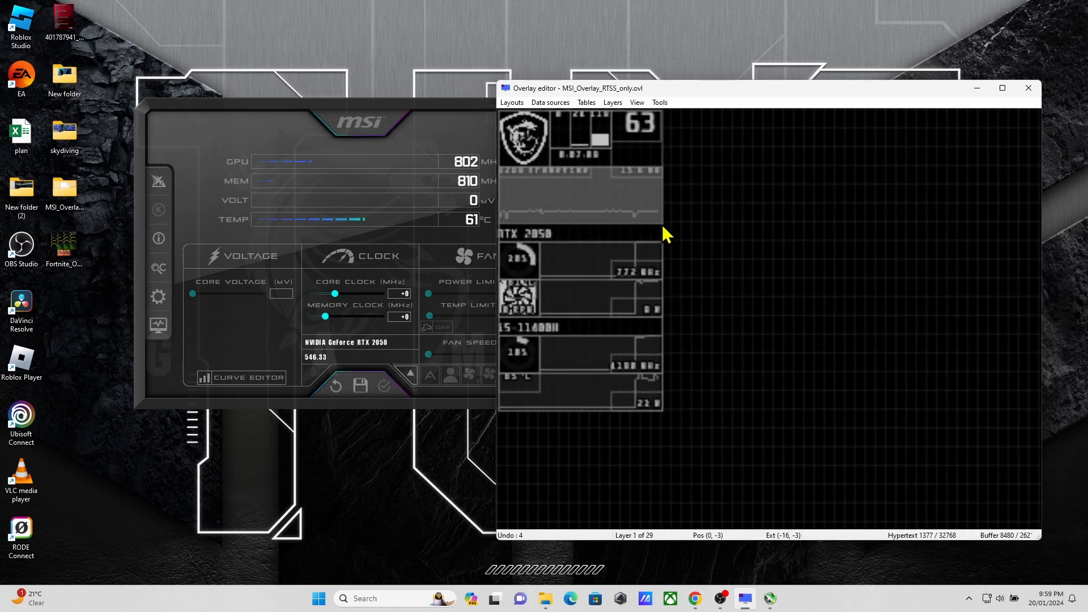
scroll(612, 246, up, 1)
Step: Minimize the MSI Afterburner window, and view the MSI logo layer's properties without changing them
click(404, 100)
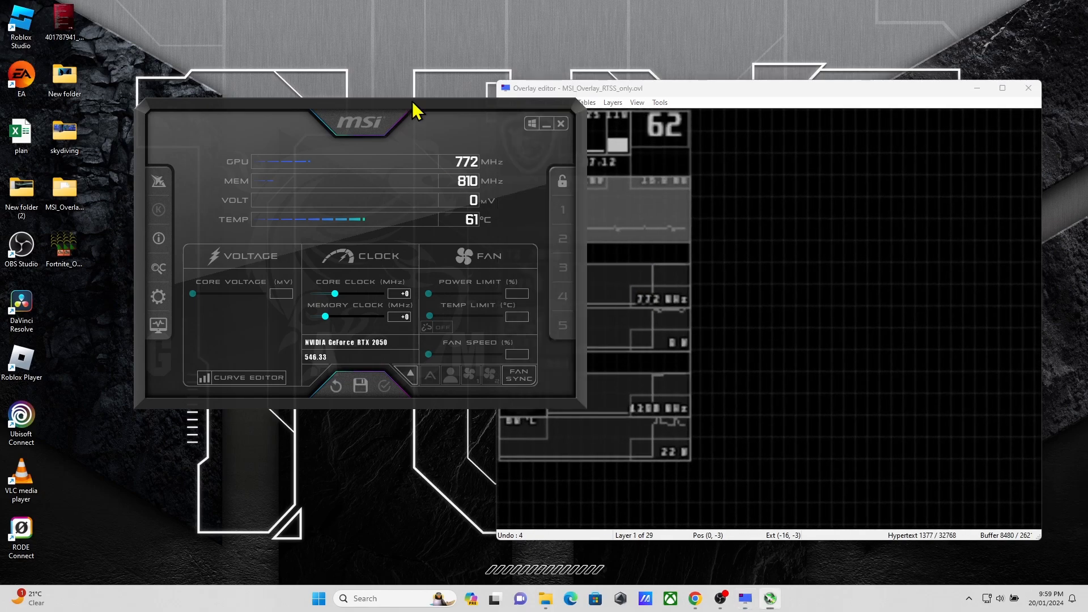
click(548, 124)
double_click(546, 166)
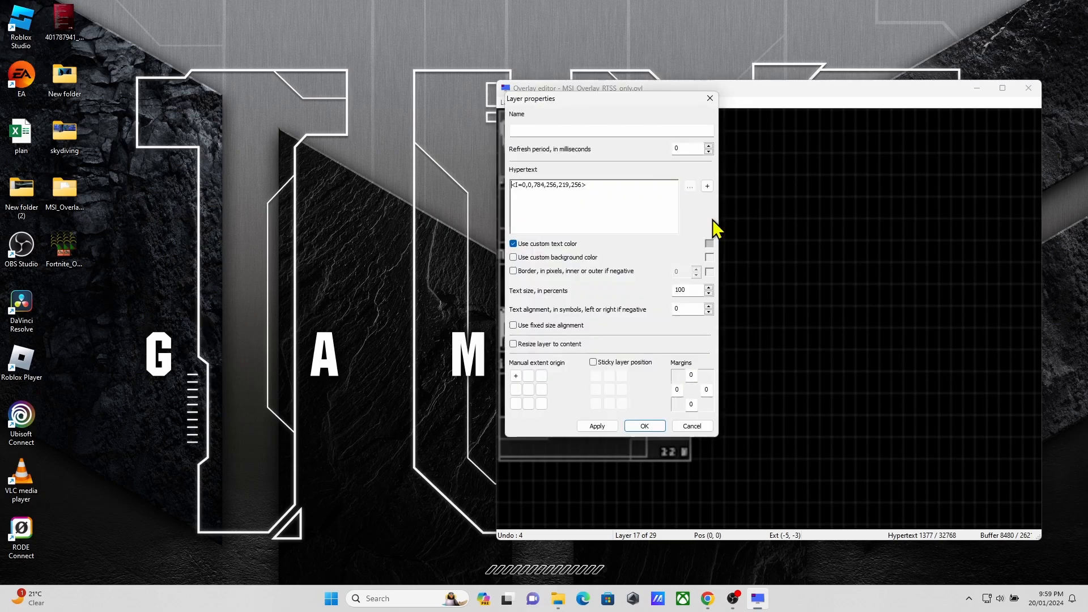
click(710, 98)
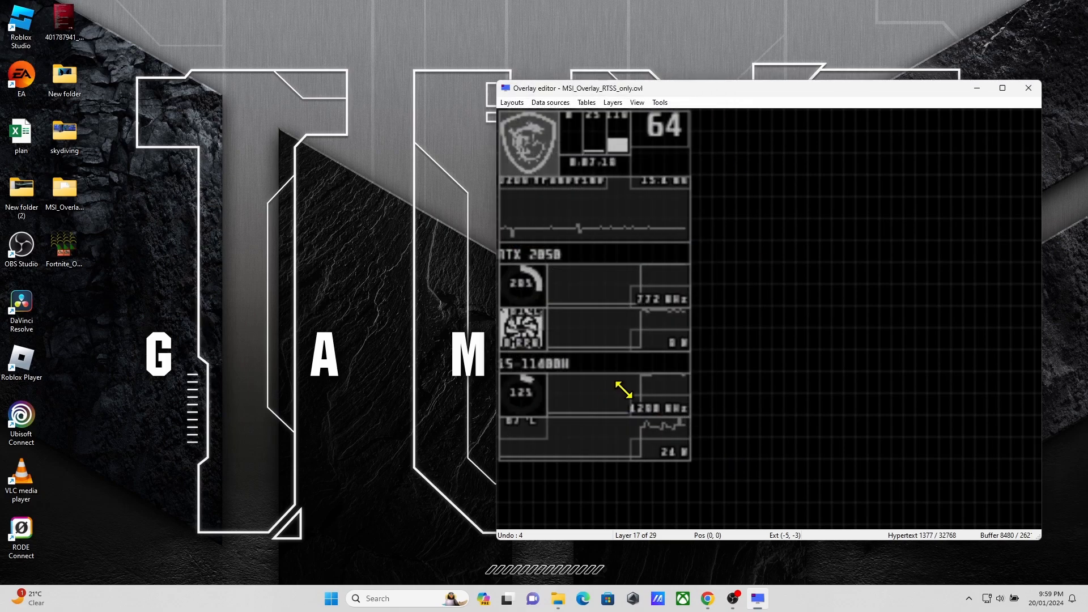
scroll(624, 390, down, 2)
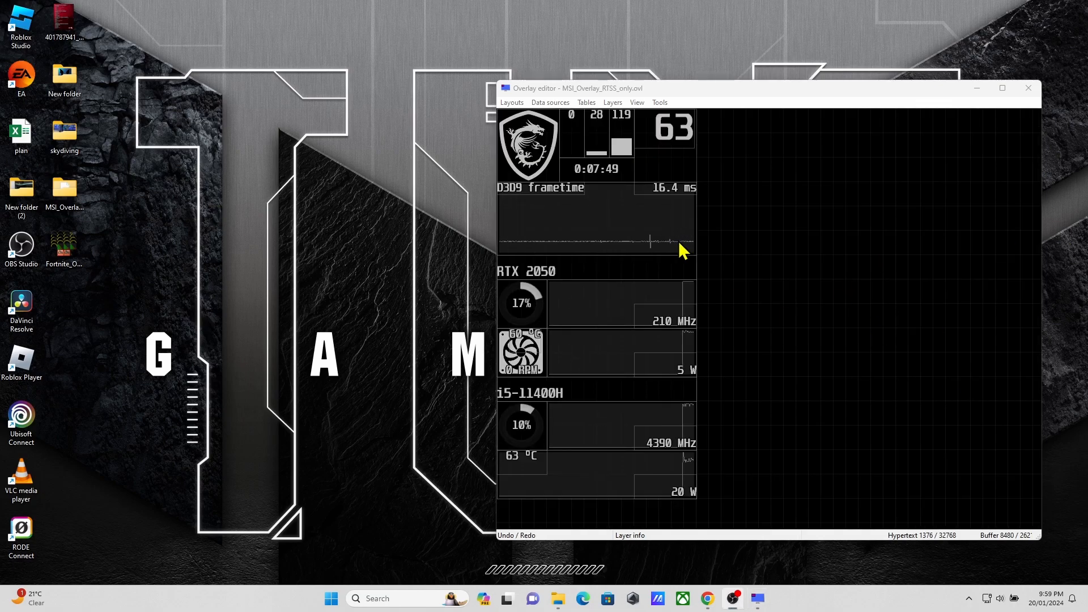
Step: Select the frametime graph, the GPU usage gauge, the CPU usage gauge and the CPU temperature layer one after another
drag(551, 218, 598, 252)
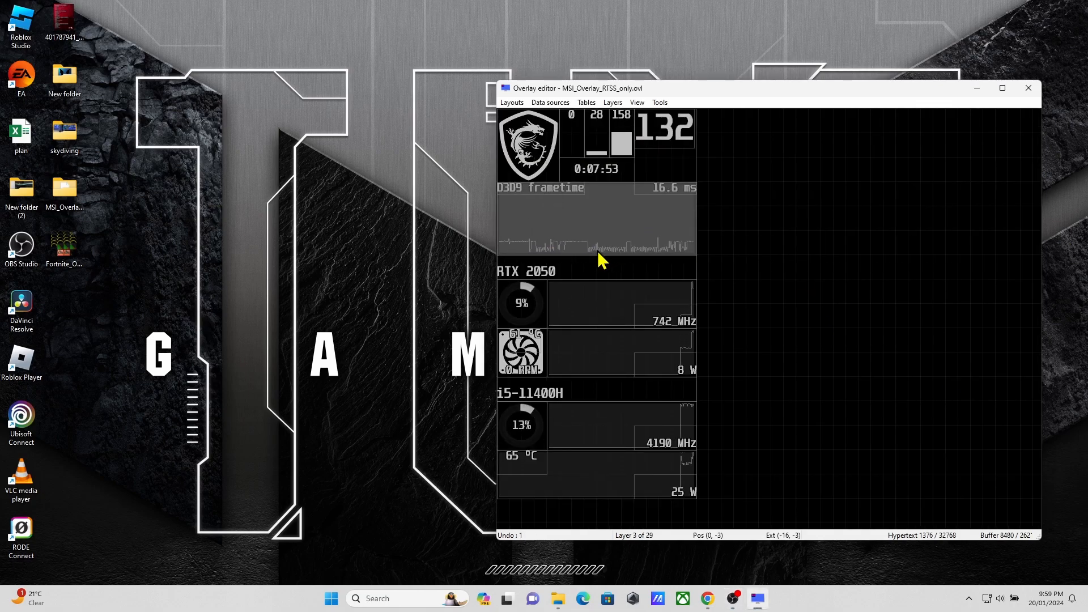
mouse_move(545, 311)
mouse_down()
mouse_move(682, 312)
mouse_move(526, 311)
mouse_up()
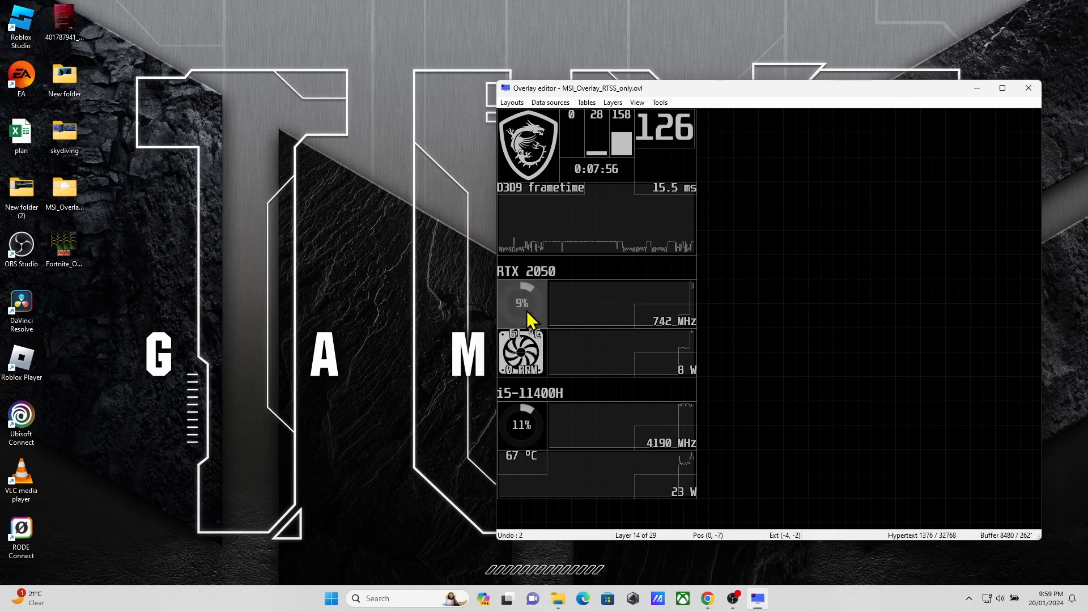
click(544, 428)
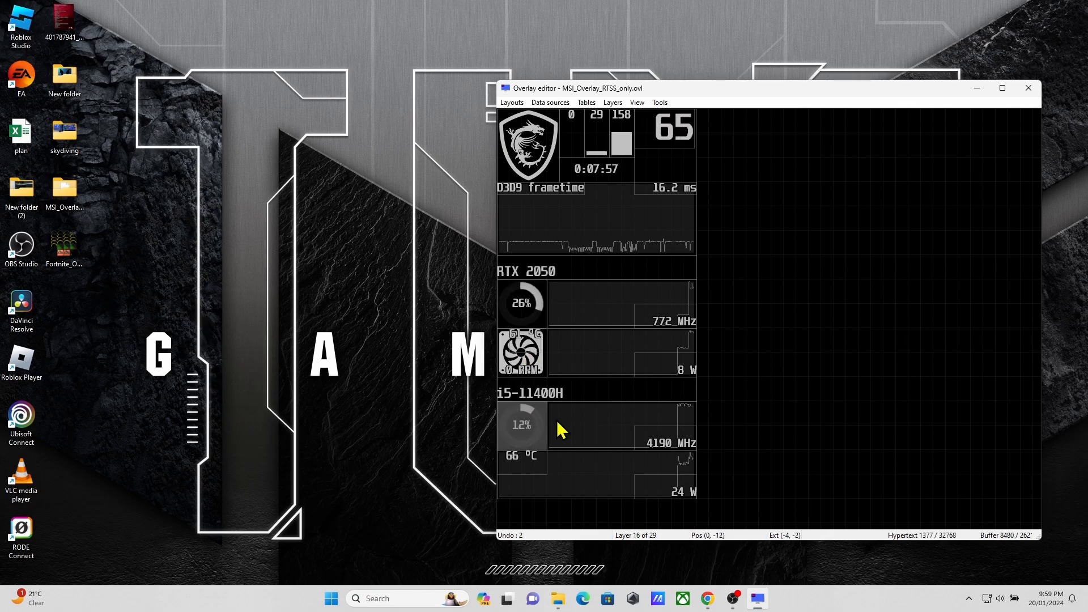
click(513, 469)
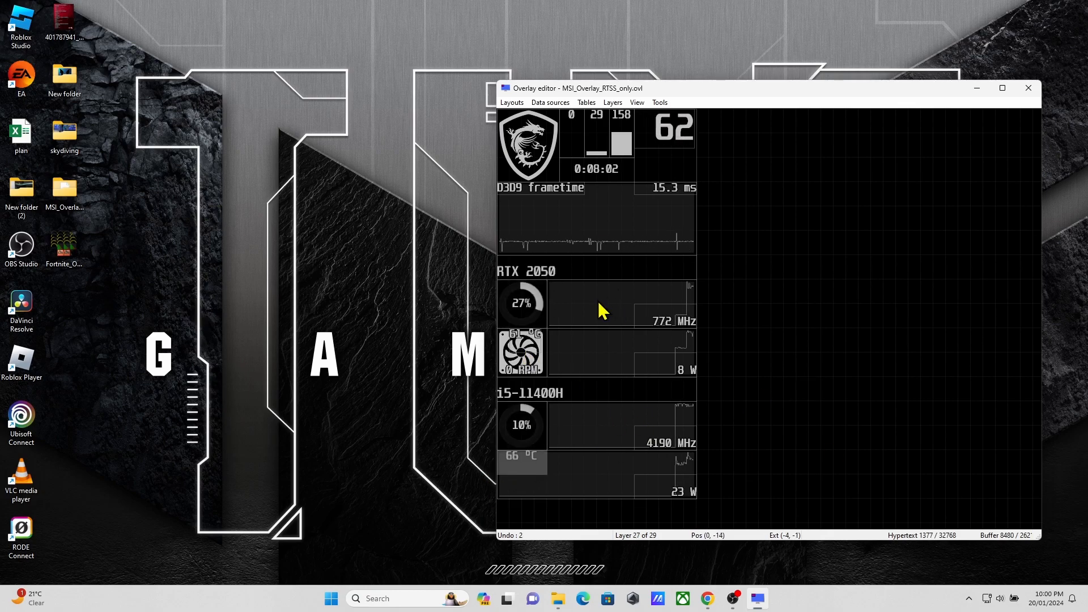
Step: Delete the frametime graph from the overlay and select the D3D9 frametime label layer
drag(594, 234, 790, 245)
key(Delete)
click(608, 197)
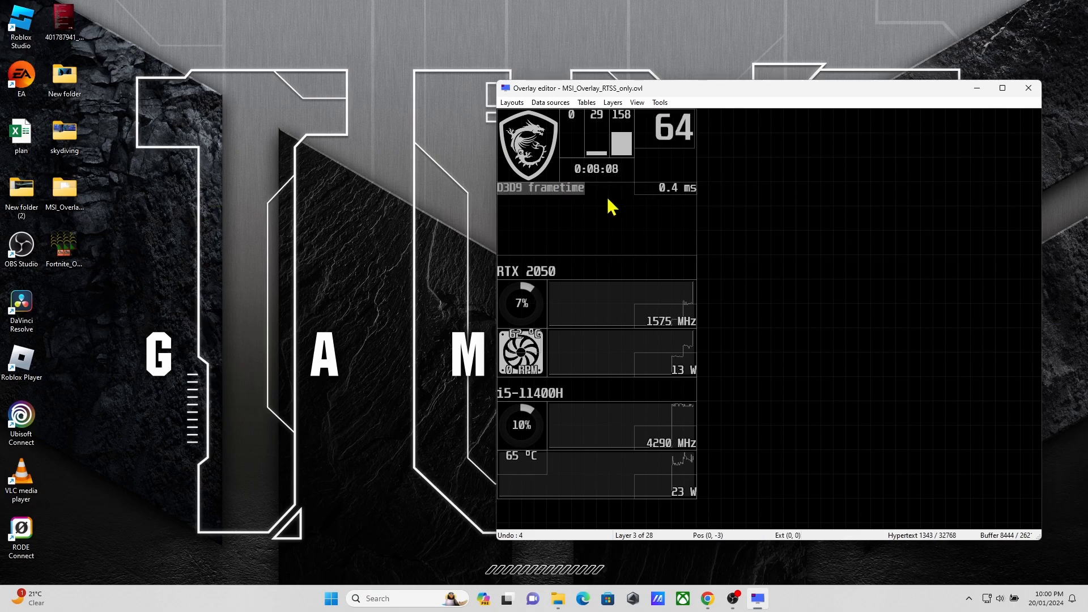
Step: Delete the remaining layers between the logo and the FPS counter, including the numeric readouts with their bars
scroll(741, 253, up, 2)
click(693, 221)
key(Delete)
click(724, 213)
key(Delete)
click(726, 223)
key(Delete)
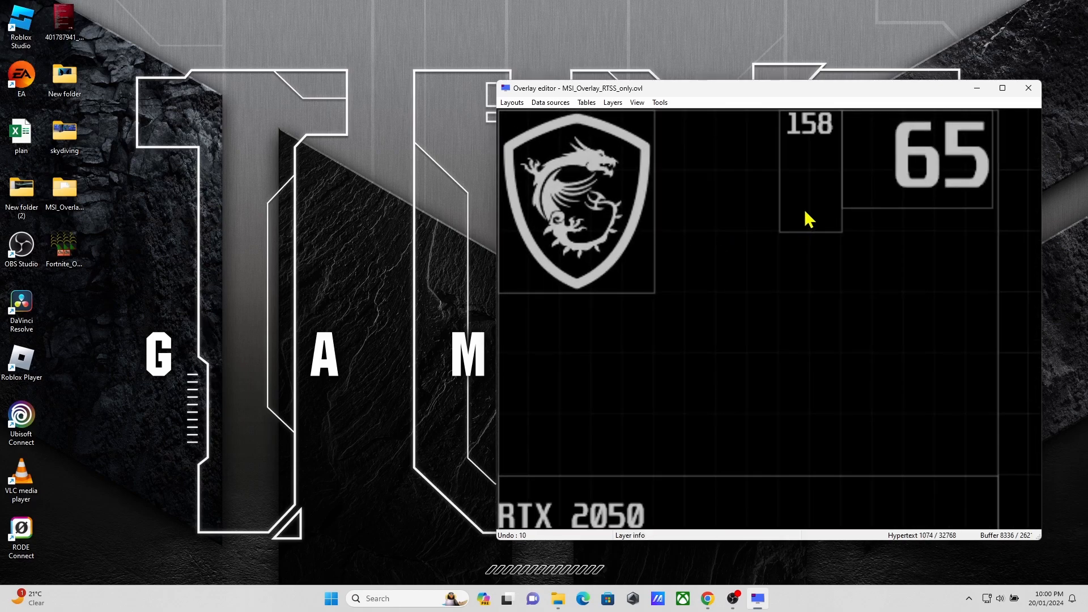
click(807, 219)
key(Delete)
scroll(780, 294, down, 2)
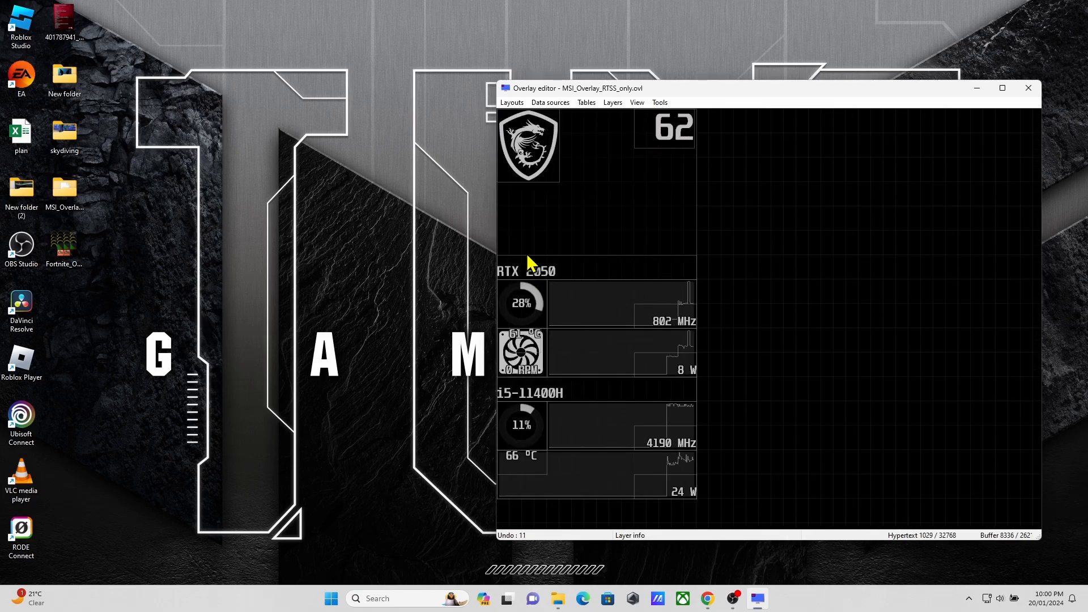
Step: Move the RTX 2050 heading, GPU graph, usage gauge and MHz readout up beneath the MSI logo
click(547, 245)
drag(596, 279, 586, 216)
drag(574, 320, 578, 255)
drag(530, 319, 524, 244)
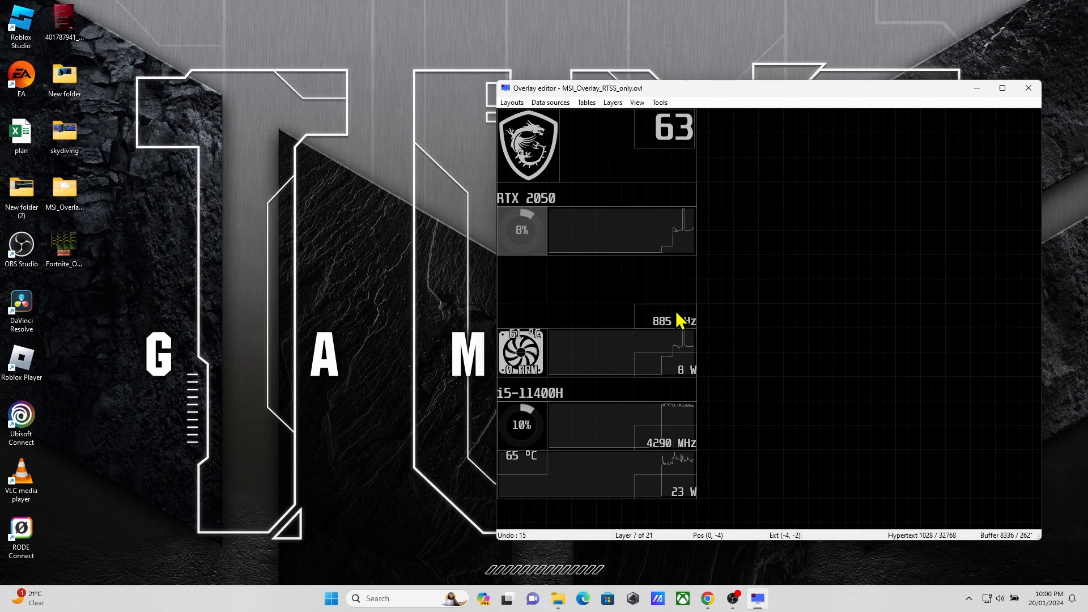
drag(677, 313, 668, 292)
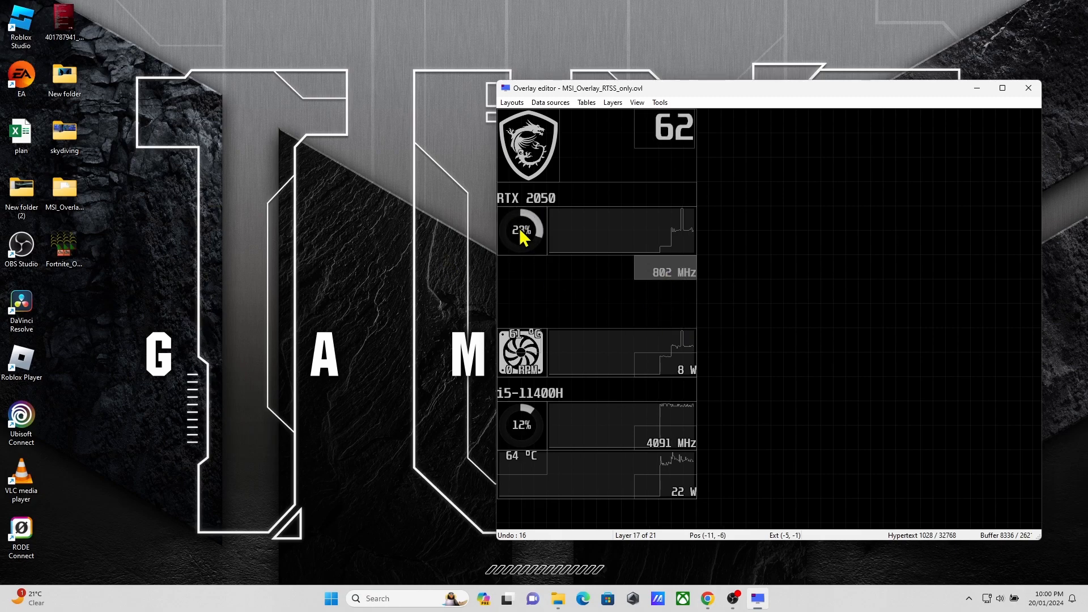
Step: View the layer properties of the GPU usage gauge and cancel without changes
double_click(519, 228)
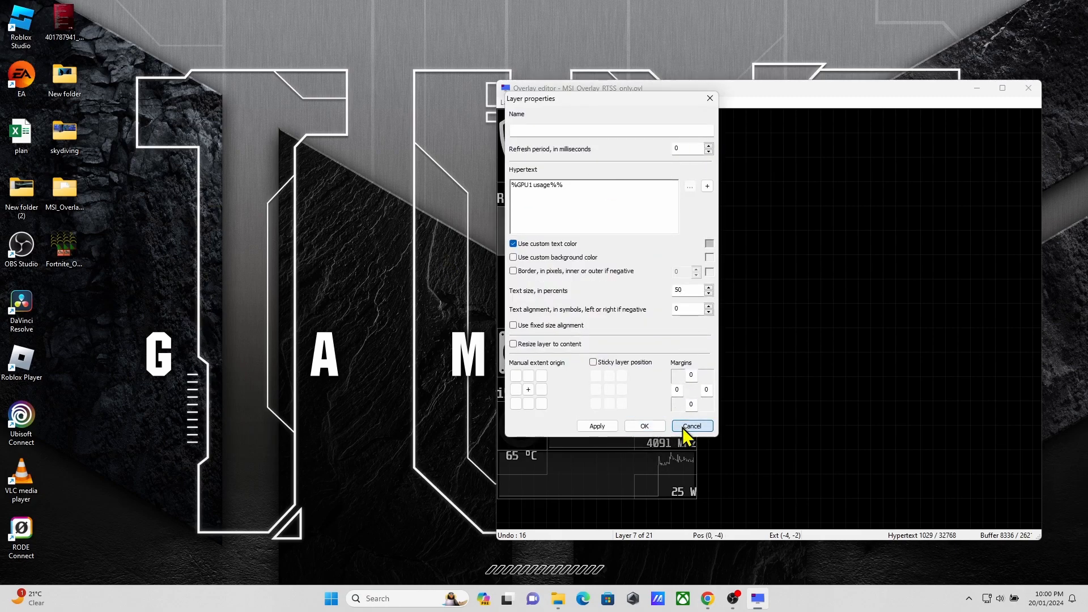
click(687, 426)
Step: In File Explorer, browse to C: > Program Files (x86) > RivaTuner Statistics Server > Plugins > Client > Overlays
mouse_move(558, 600)
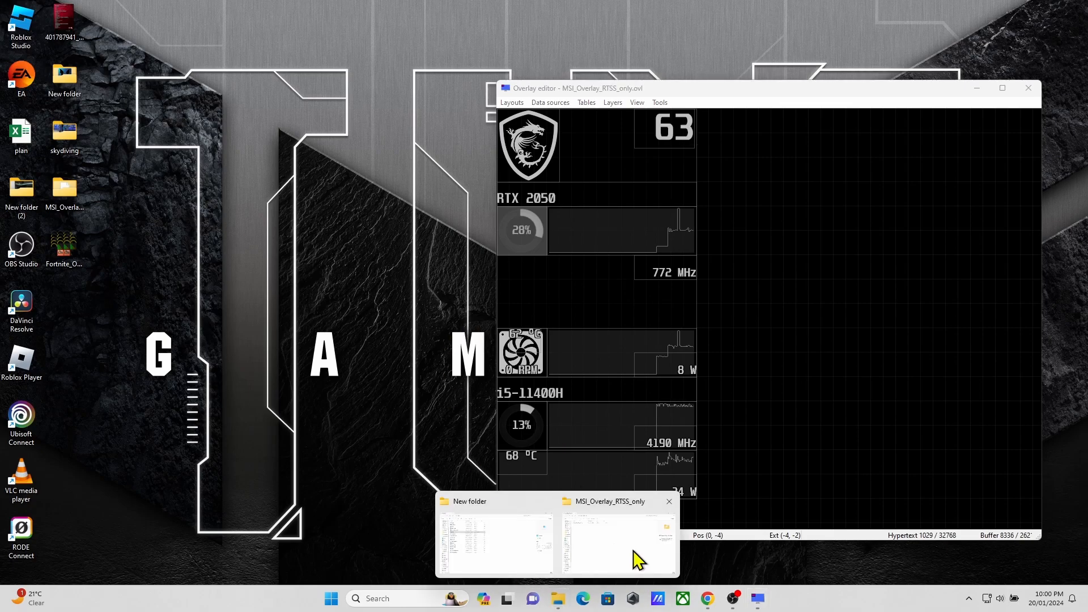
click(630, 548)
click(52, 485)
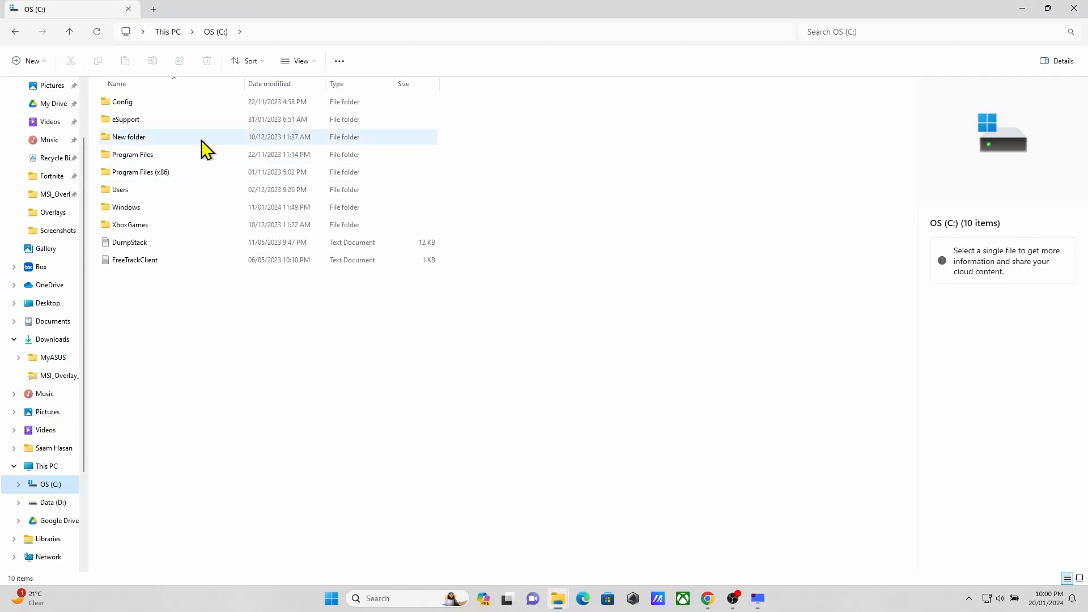
double_click(183, 170)
click(154, 158)
key(r)
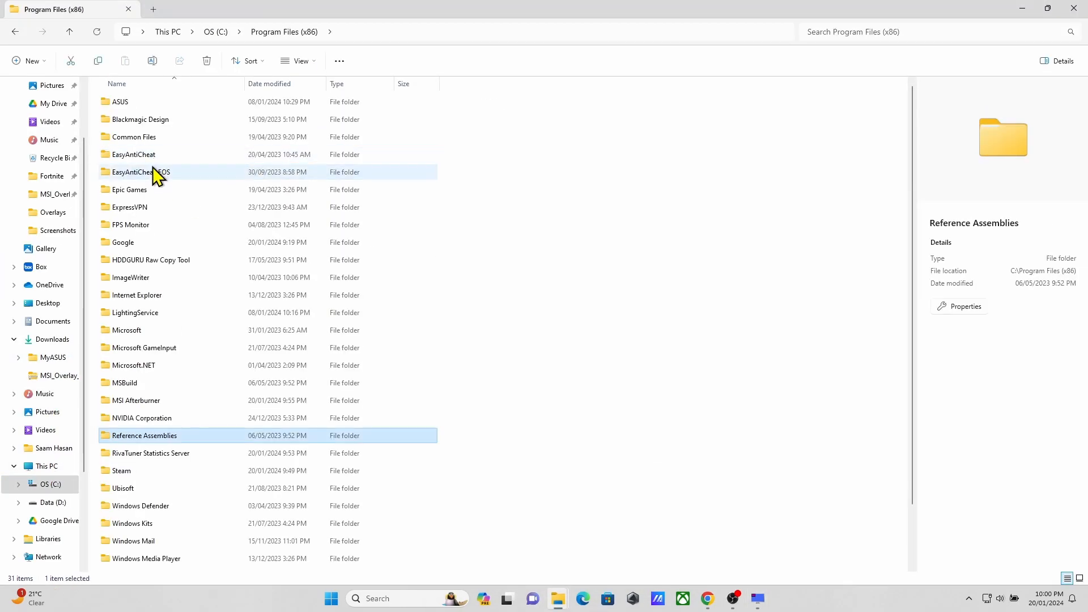
double_click(163, 454)
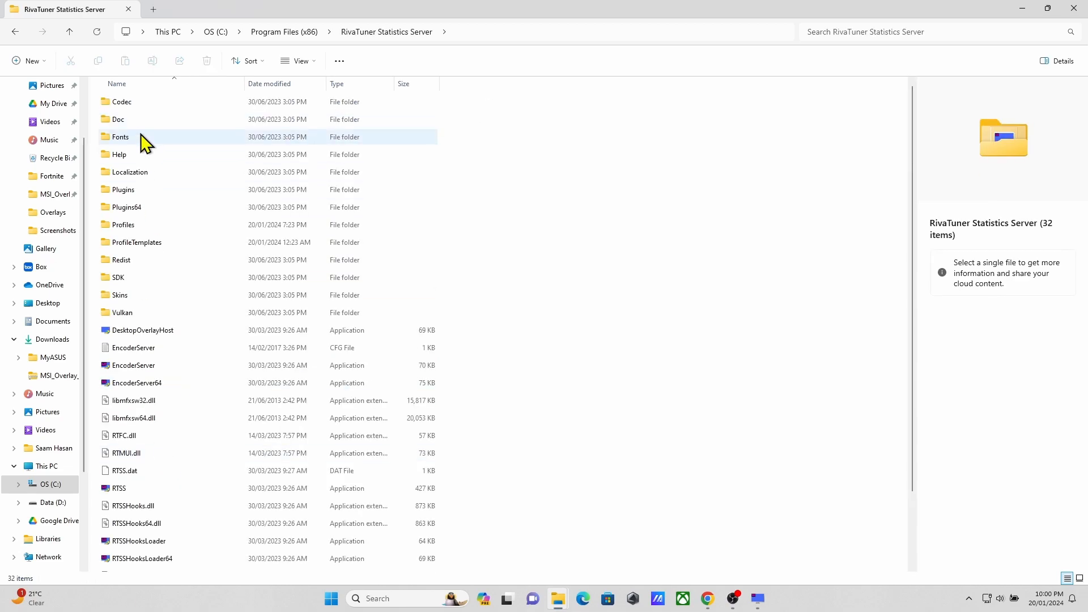
double_click(129, 192)
click(132, 103)
double_click(132, 103)
double_click(131, 103)
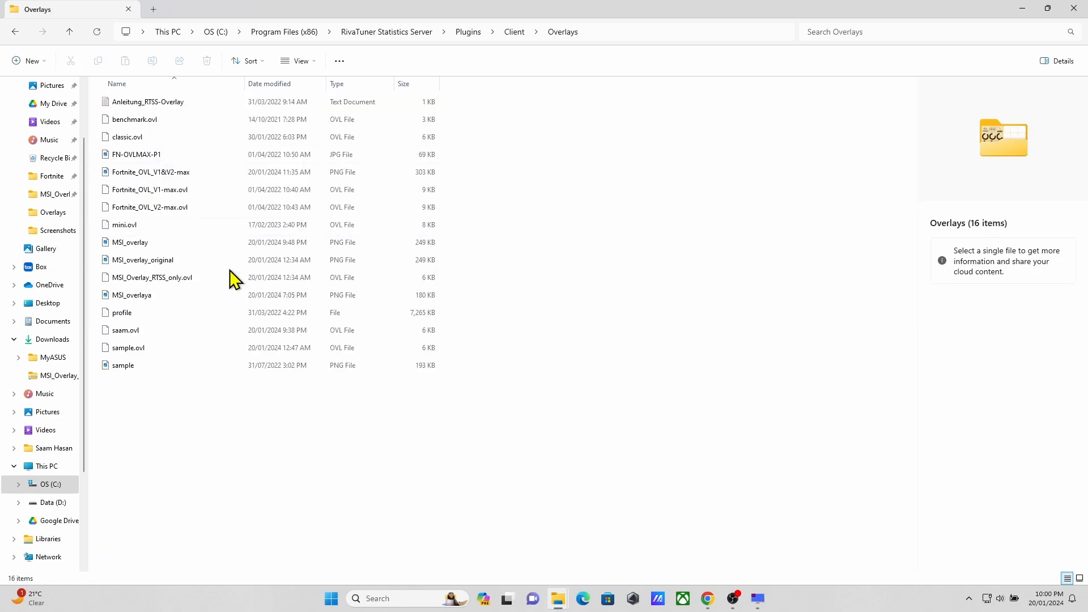
Step: View the MSI_overlay PNG image with the overlay graphics, close it and return to the Overlay editor
click(159, 247)
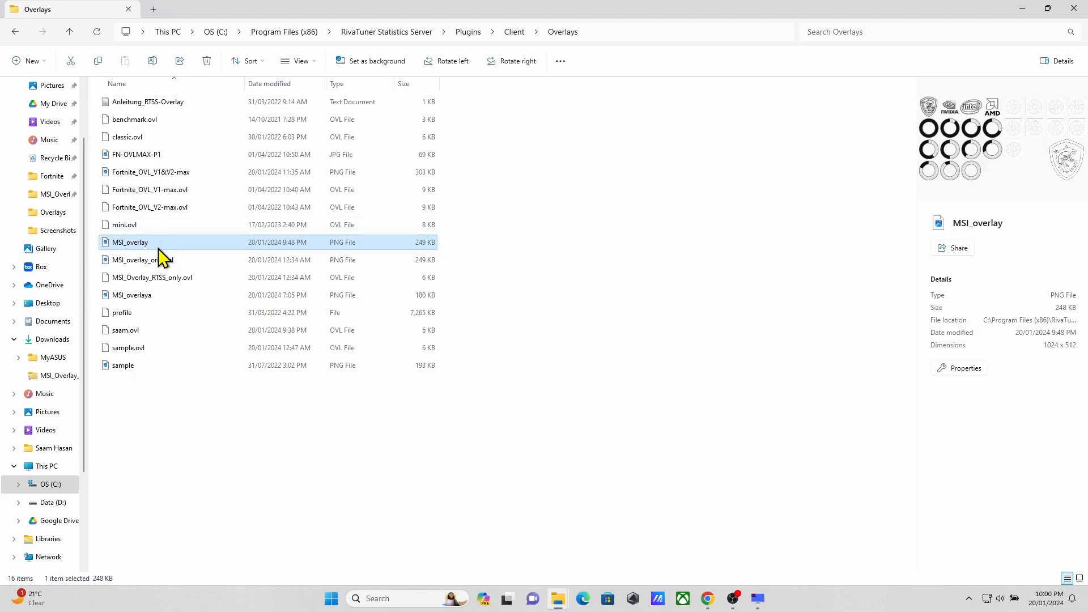
double_click(159, 249)
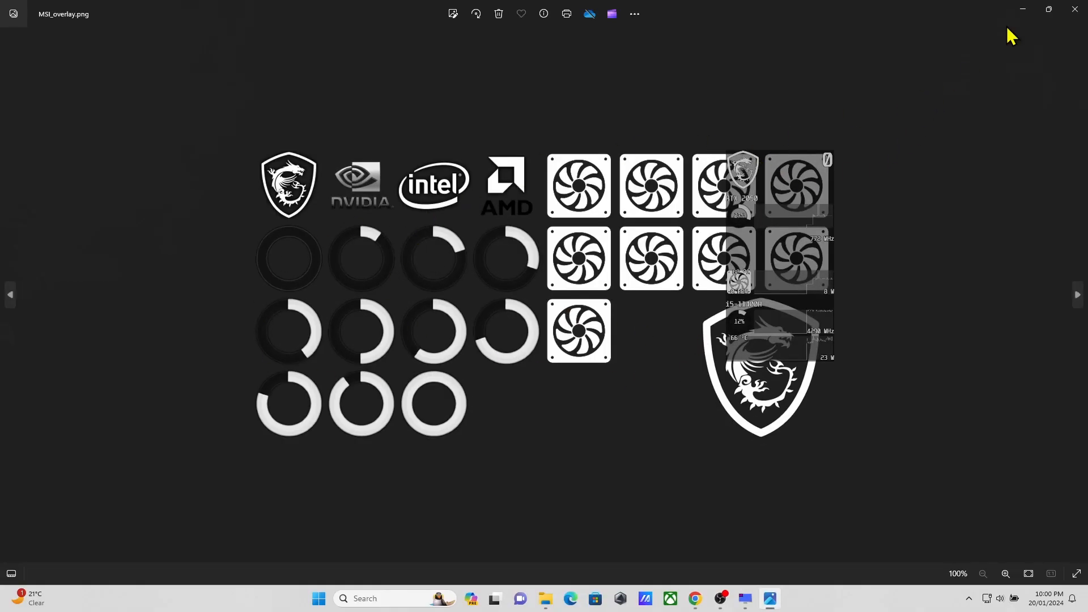
click(1075, 9)
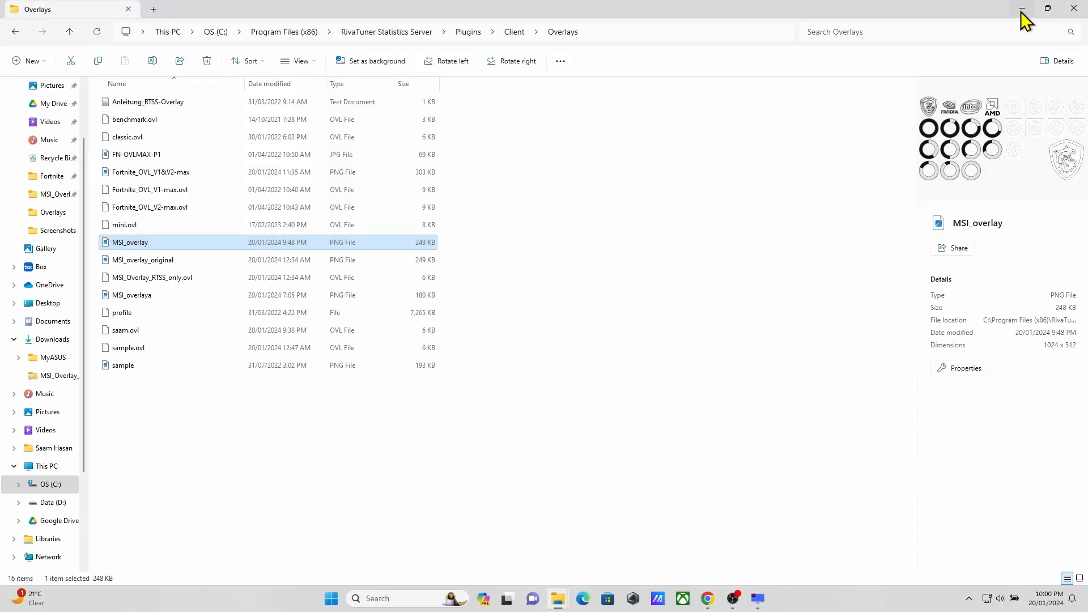
click(1022, 8)
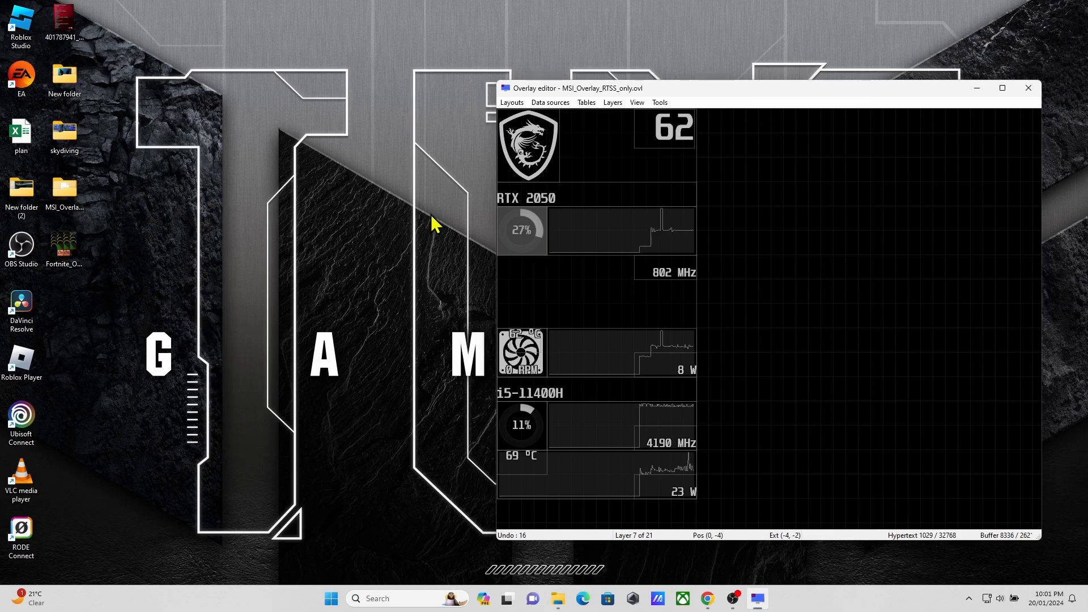
Step: Move the GPU power graph, fan icon and watt readout up beneath the RTX 2050 usage row
drag(570, 360, 579, 299)
drag(538, 348, 527, 308)
drag(665, 362, 665, 330)
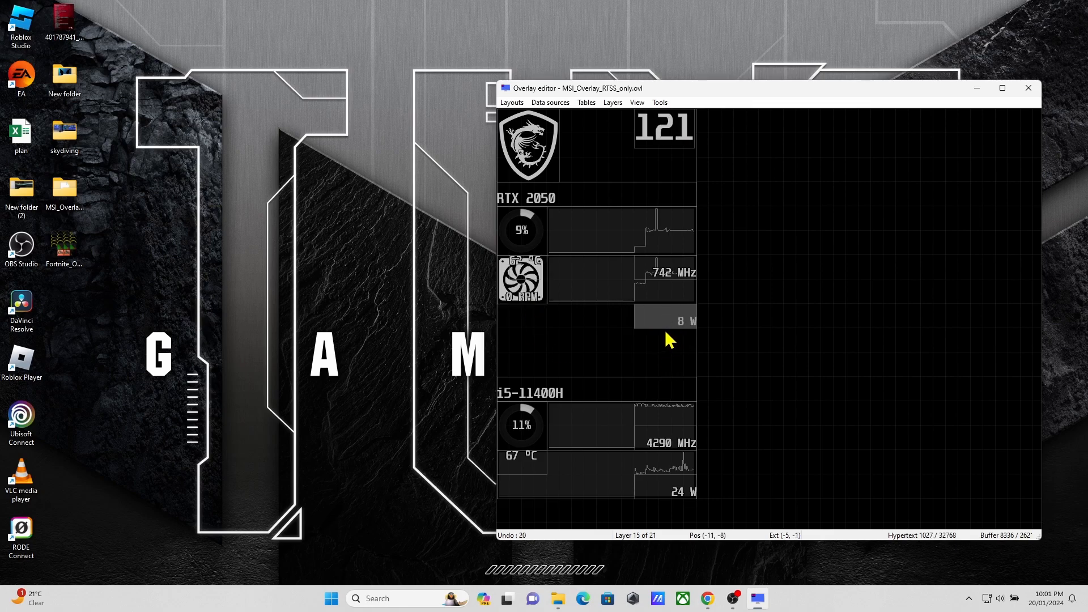
Step: Move the i5-11400H heading, CPU clock graph and usage percentage up to close the gap below the GPU section
drag(592, 404, 586, 362)
drag(581, 426, 593, 378)
drag(526, 425, 566, 395)
click(578, 395)
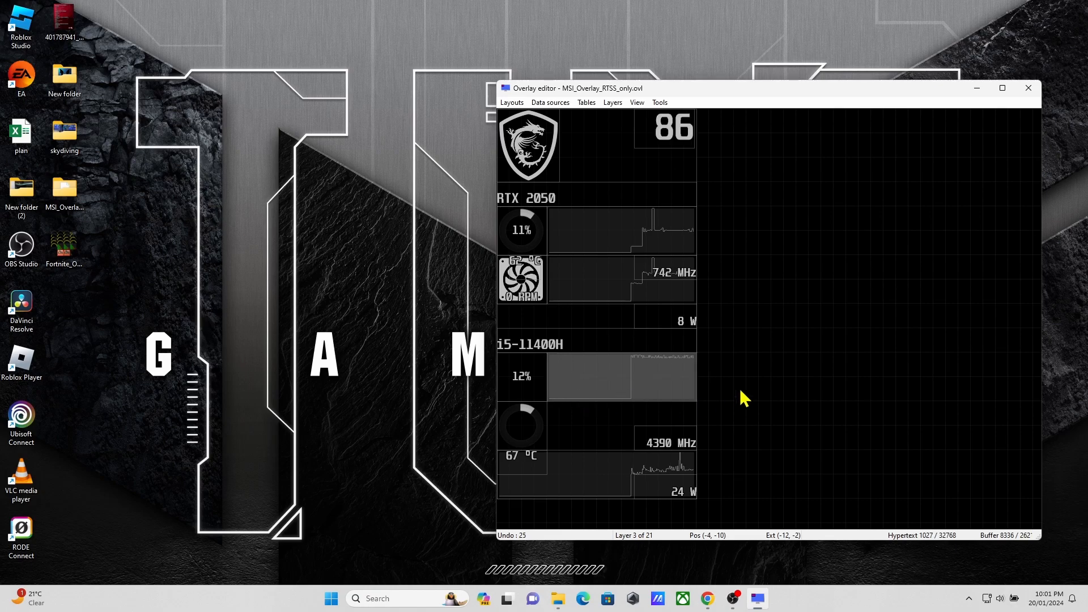
Step: Add a new text layer to the overlay
click(613, 103)
click(634, 116)
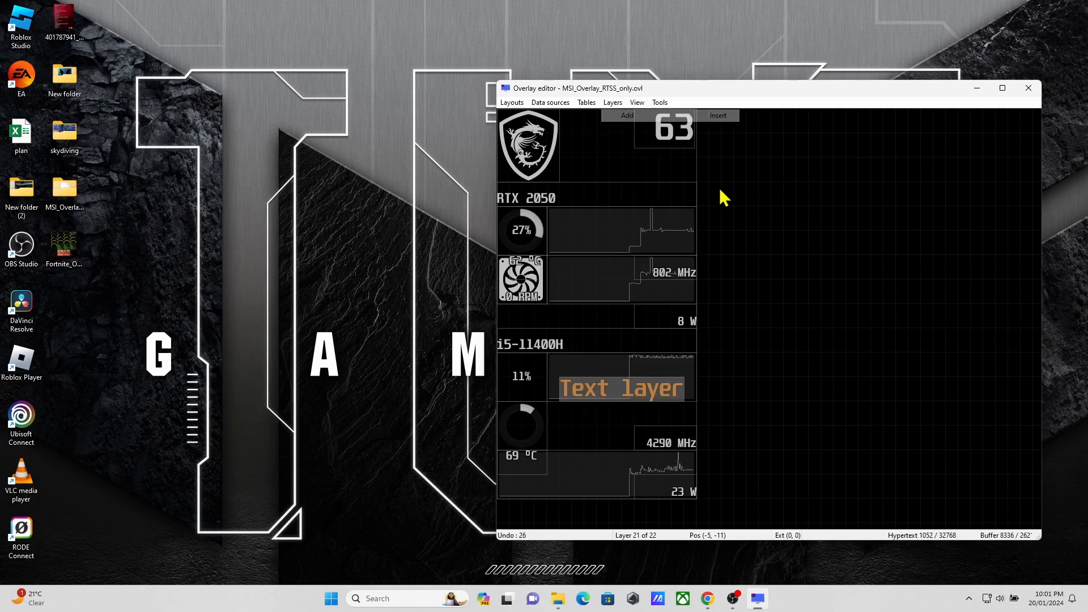
Step: Move the new text layer to the empty canvas area beside the readouts and set its content to the GPU1 power current value macro
drag(649, 399, 734, 316)
click(617, 105)
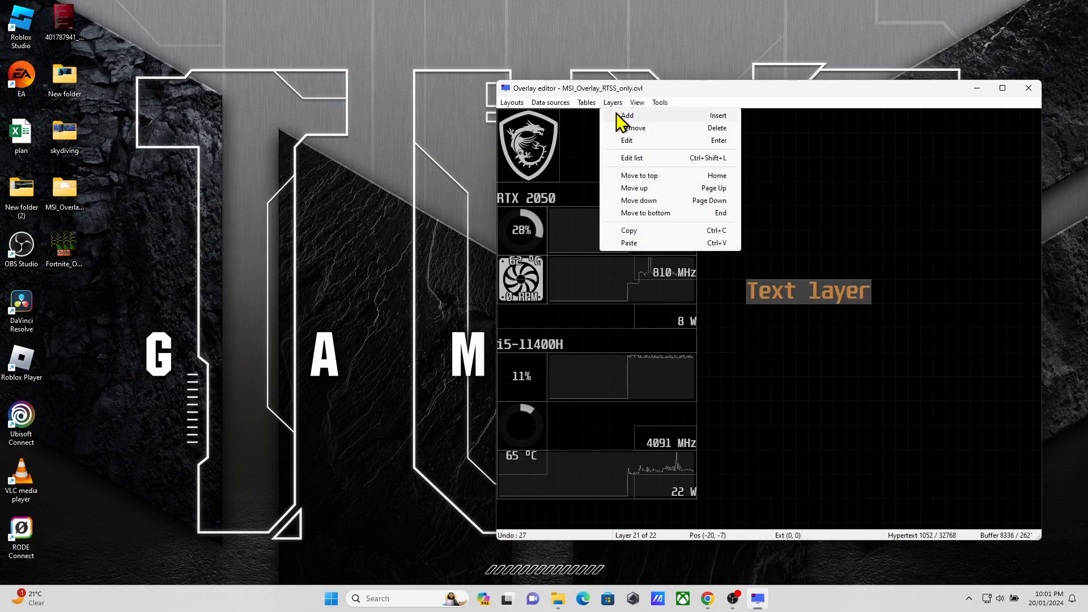
double_click(775, 288)
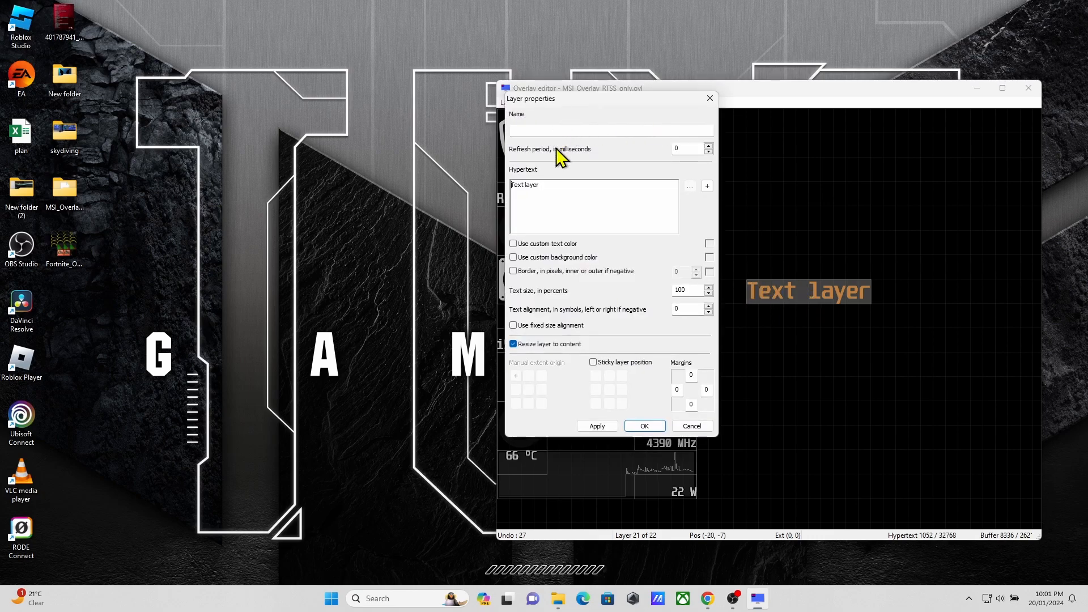
click(705, 191)
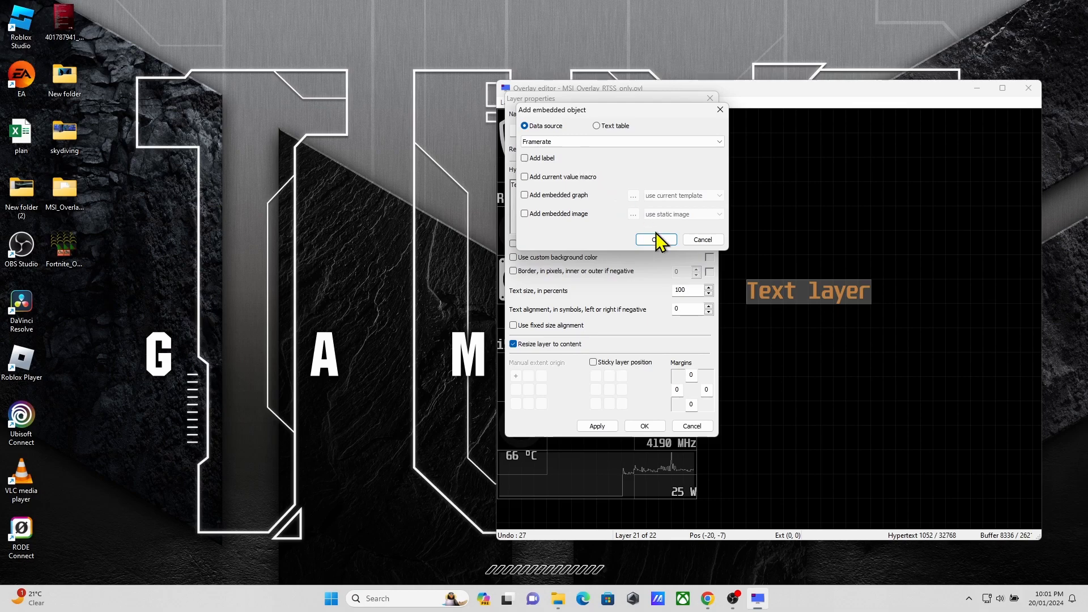
click(600, 142)
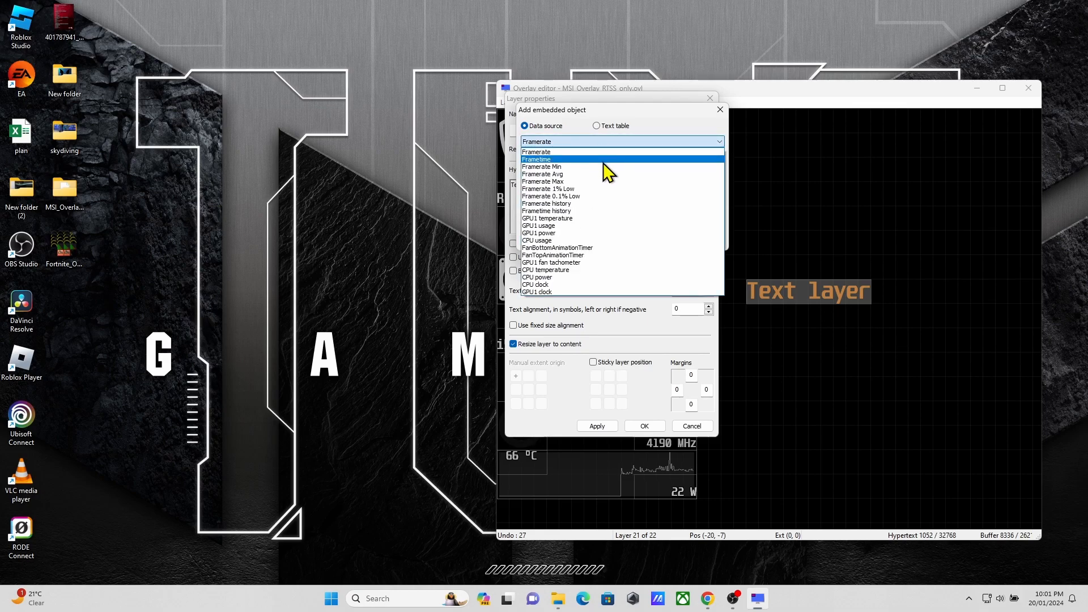
click(589, 233)
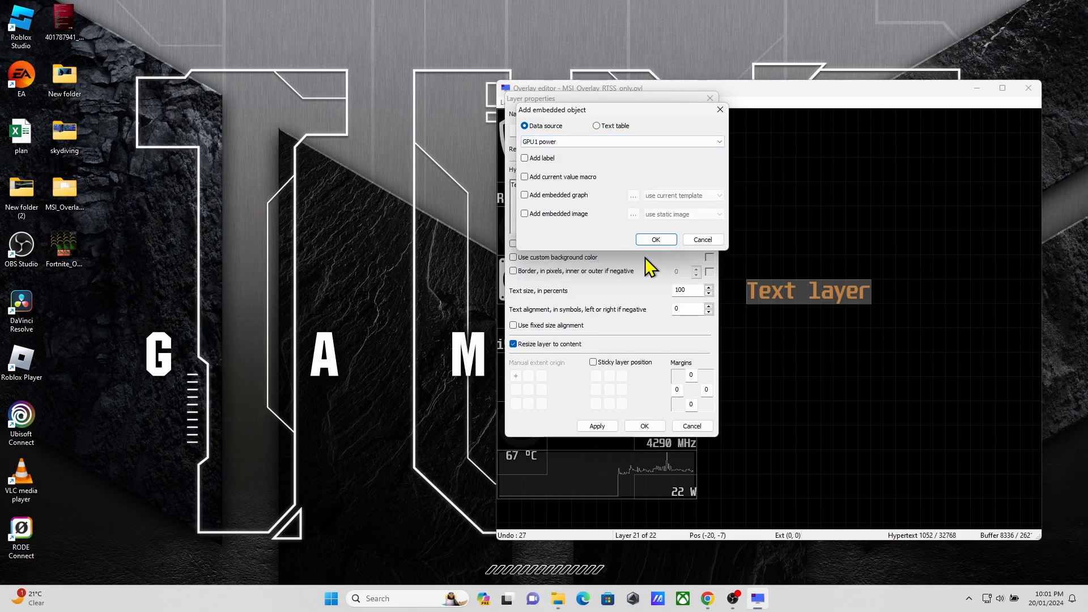
click(524, 177)
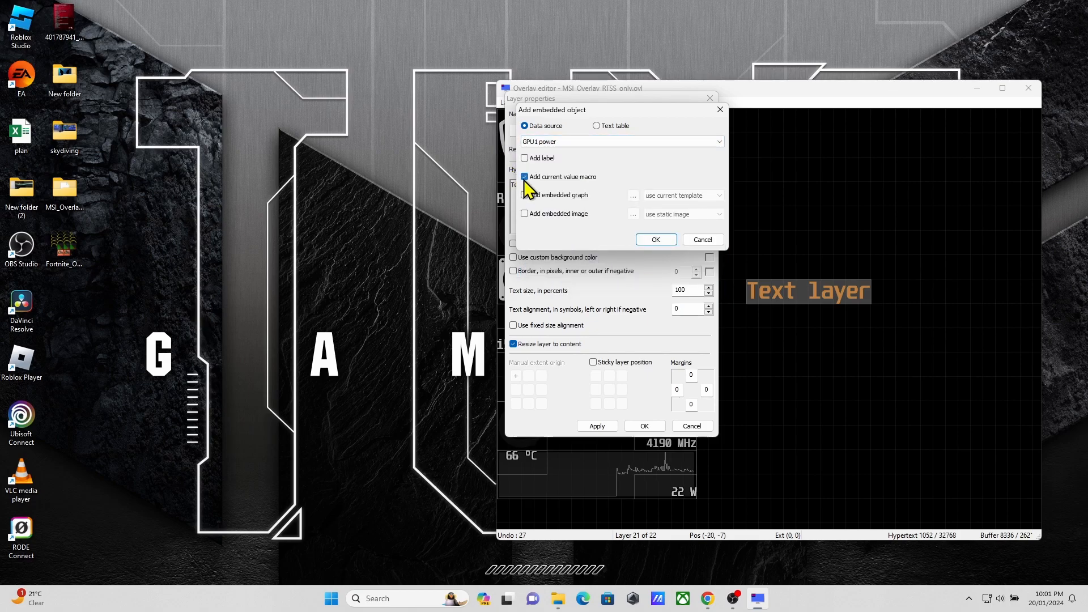
click(649, 240)
Step: Turn off resizing to content for the GPU power layer, centre its manual extent origin and set the text size to 80 percent
click(513, 344)
click(531, 392)
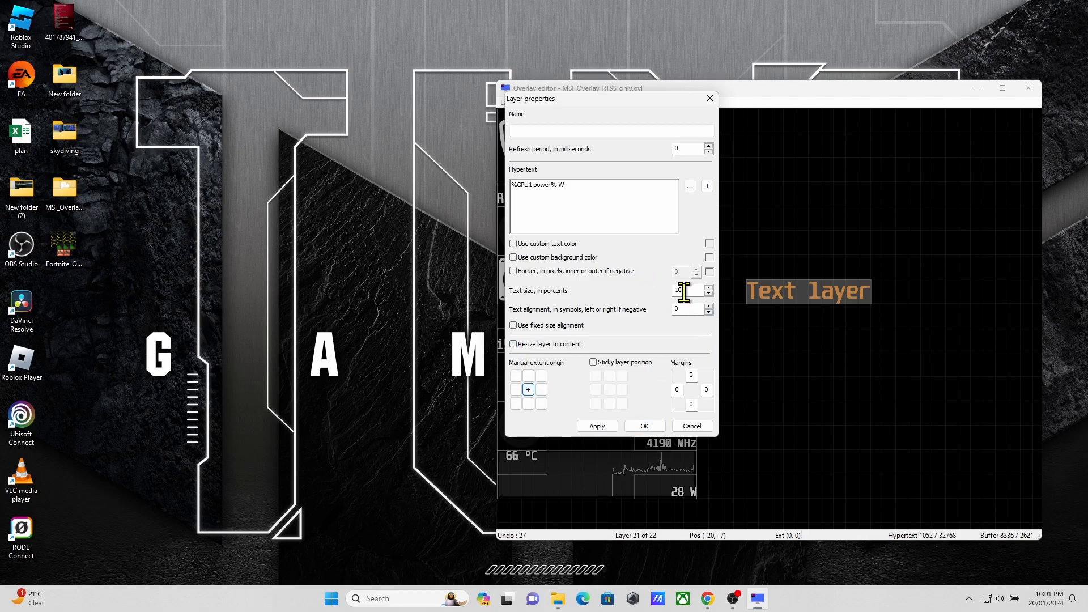
text(50)
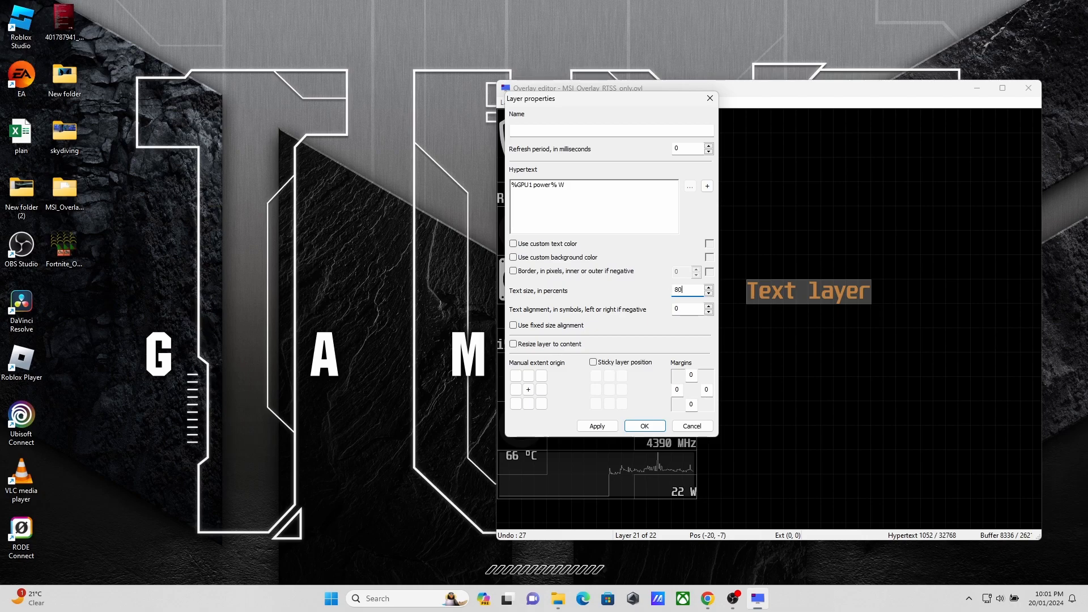
Step: Give the GPU power layer a custom bright green text colour and move it to the upper right of the canvas
click(513, 244)
click(709, 244)
click(620, 232)
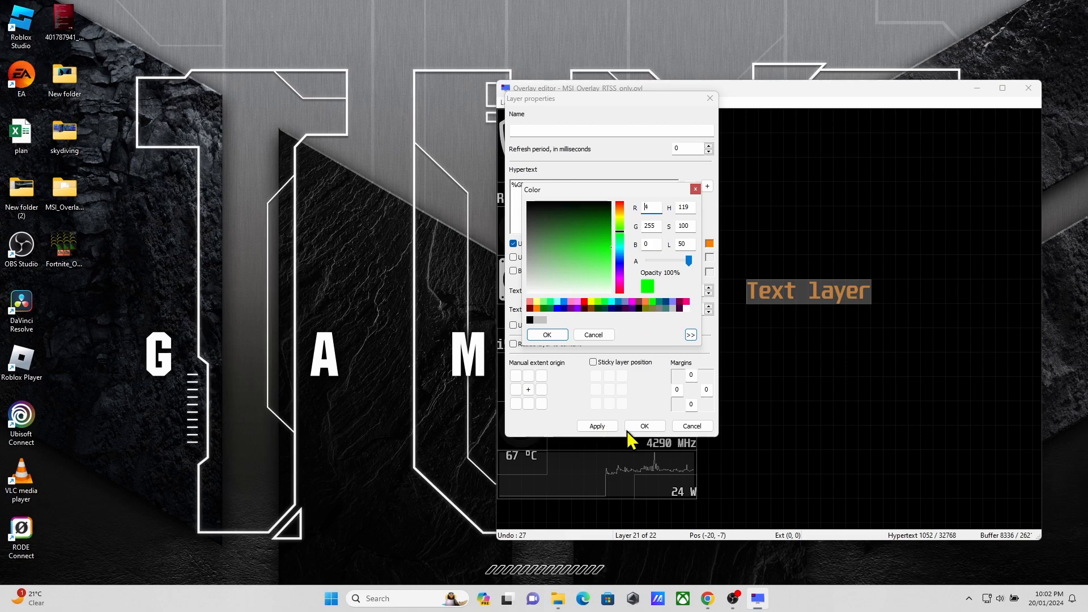
click(550, 335)
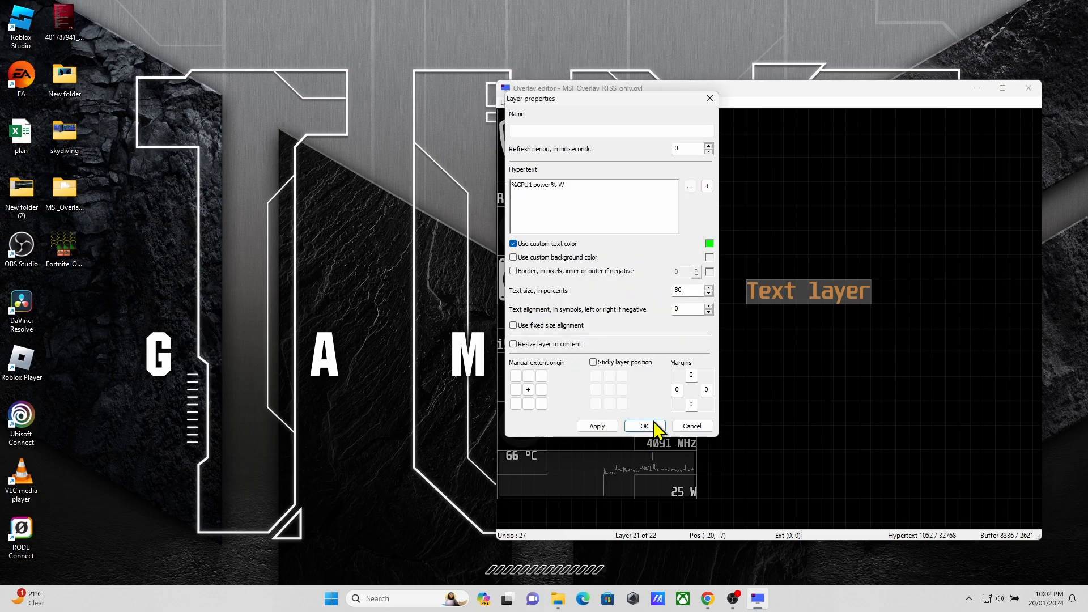
click(657, 424)
drag(763, 293, 973, 220)
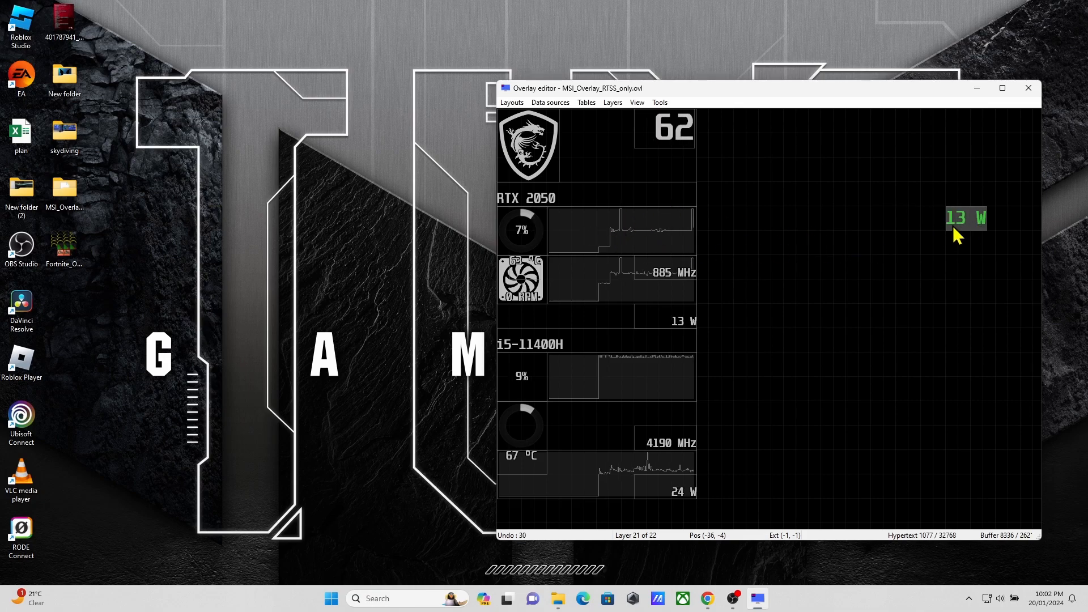
Step: Add another text layer and set its content to the CPU power current value macro
click(613, 103)
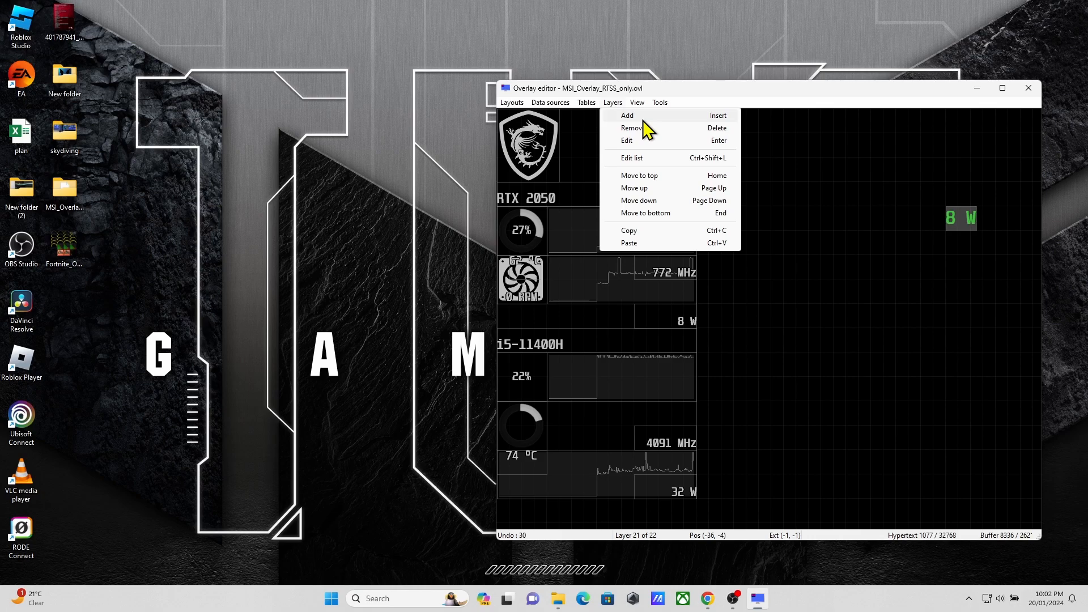
click(646, 116)
double_click(920, 241)
click(604, 132)
click(706, 185)
click(596, 142)
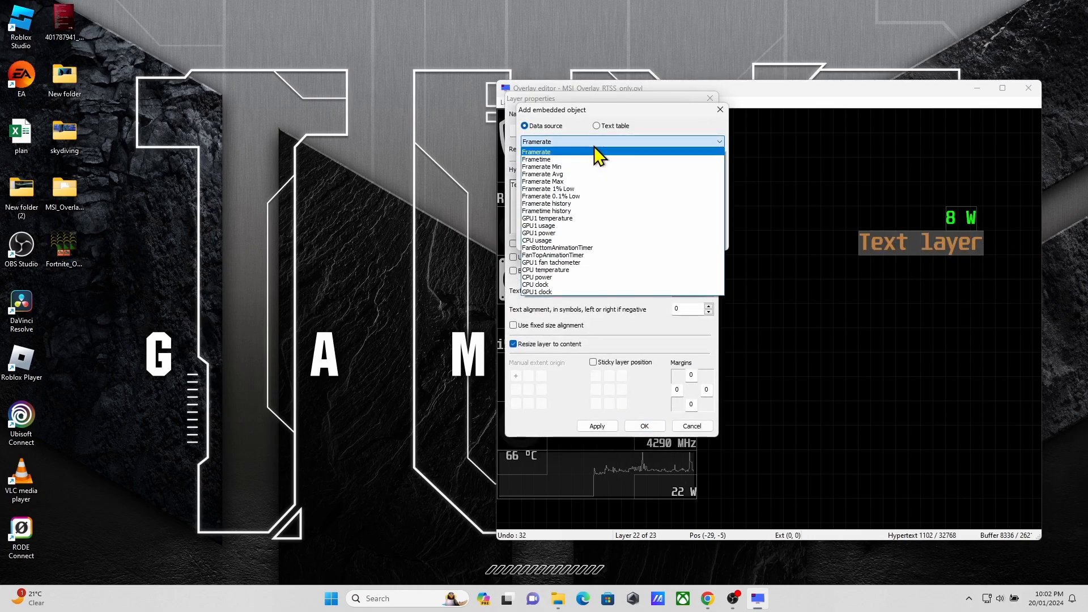
click(592, 278)
click(656, 241)
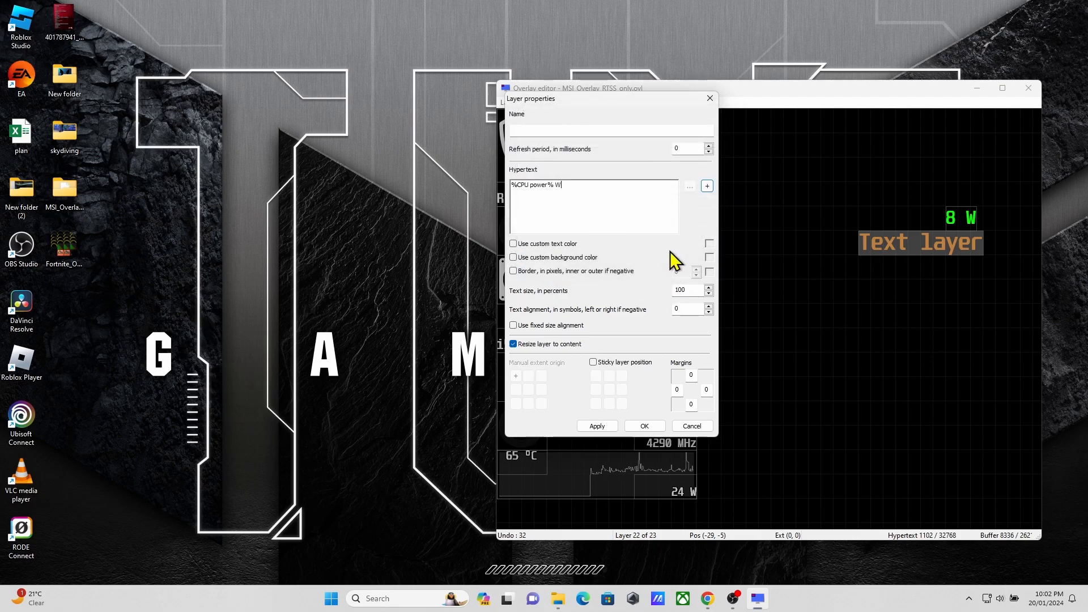
Step: Give the CPU power layer a centred manual extent origin and green text colour, and place it directly beneath the green GPU power readout
click(514, 344)
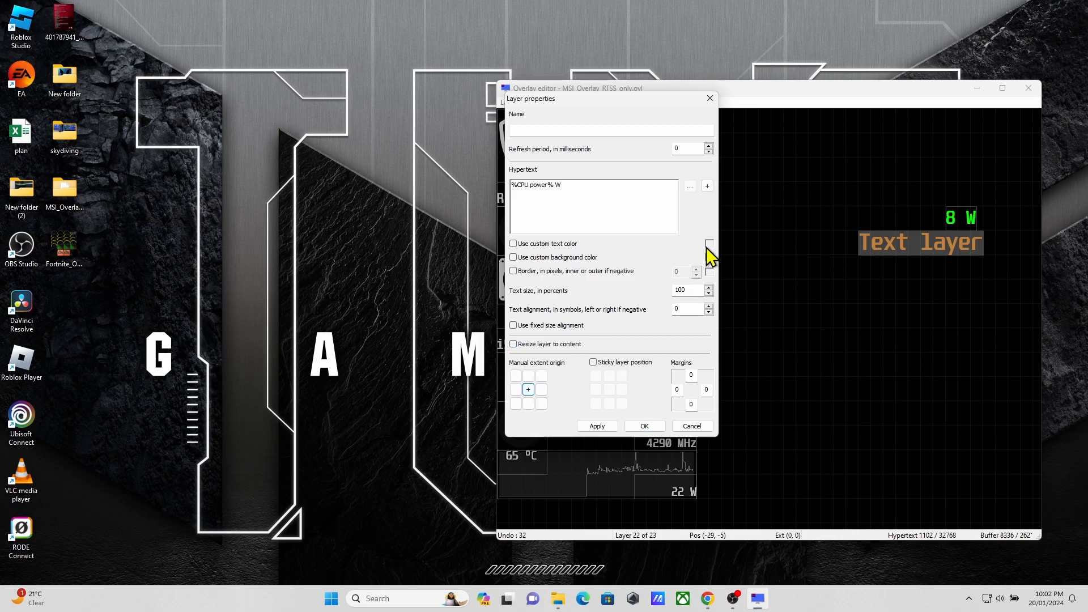
click(570, 244)
click(709, 243)
click(620, 236)
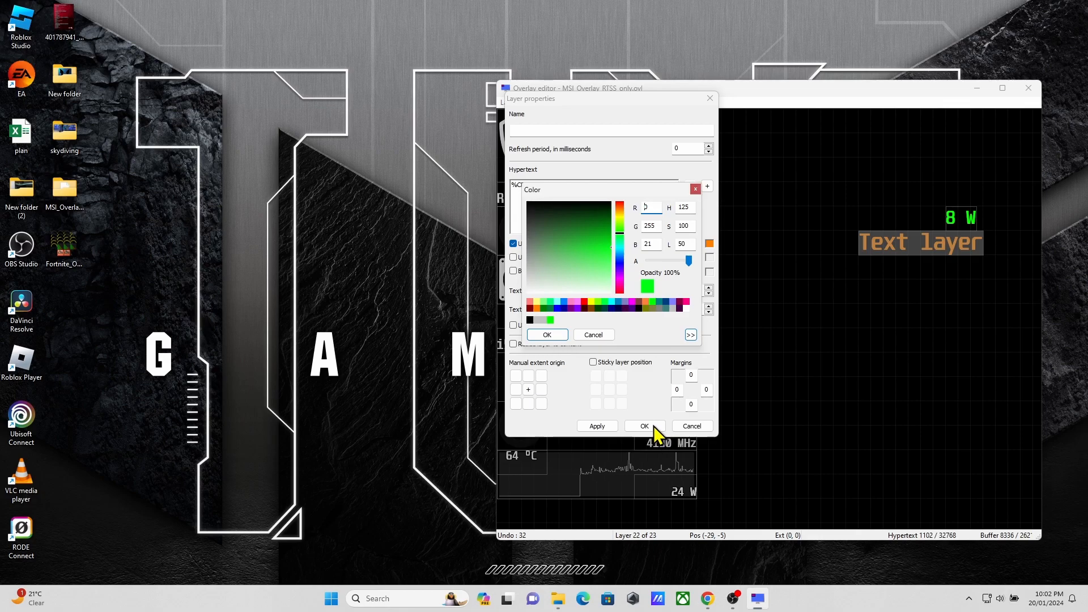
click(565, 336)
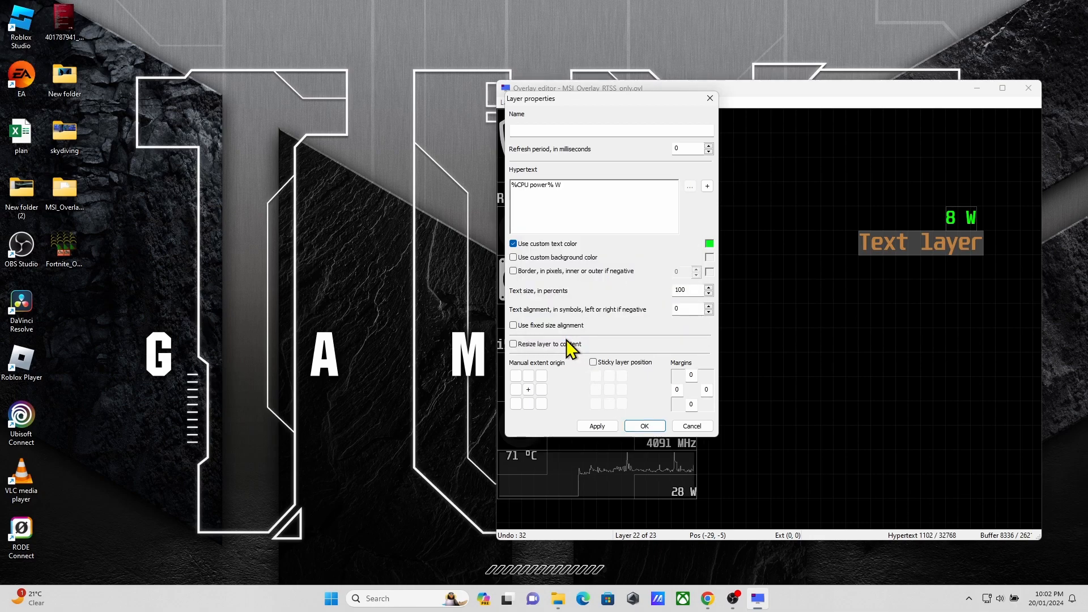
click(655, 427)
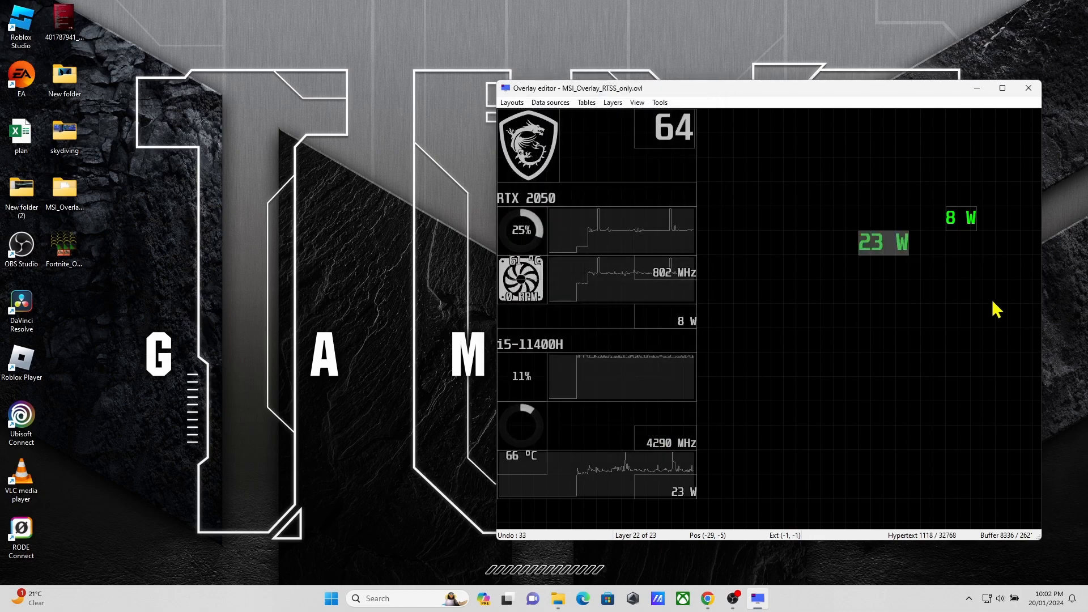
drag(952, 284, 952, 278)
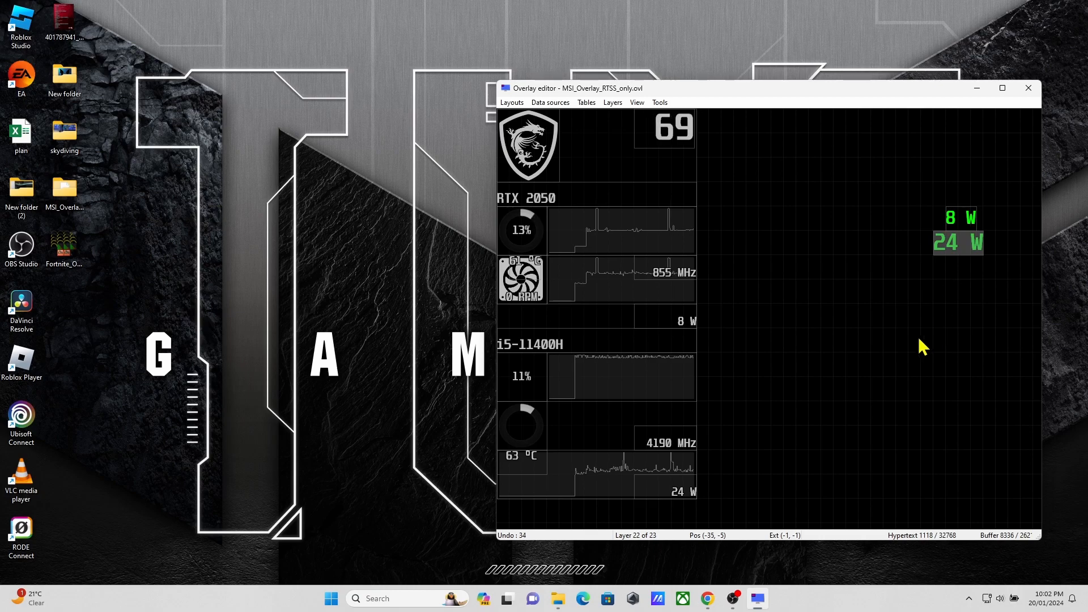
click(536, 136)
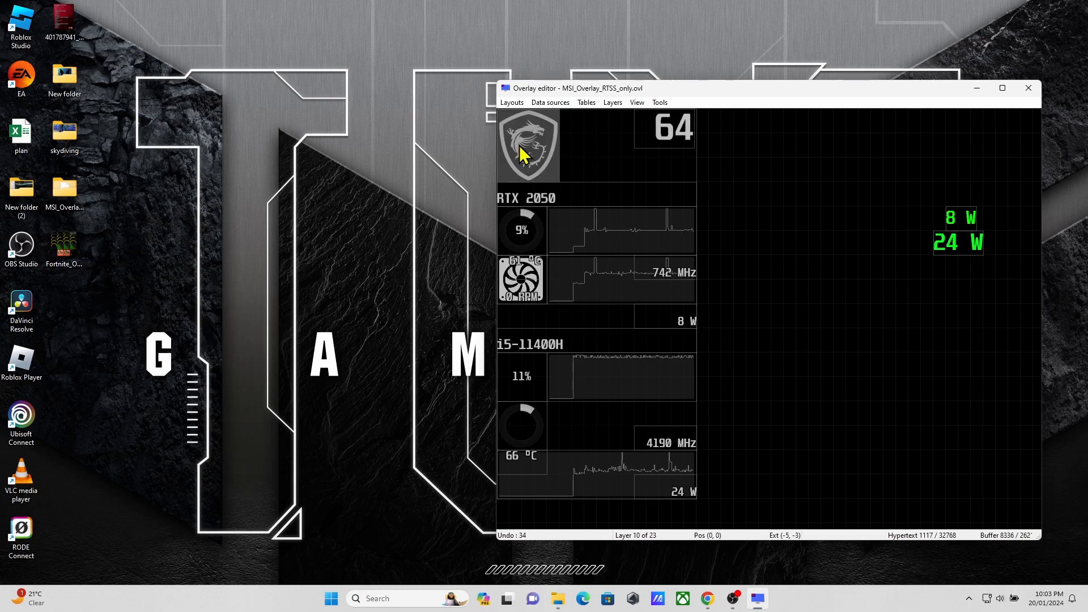
click(527, 271)
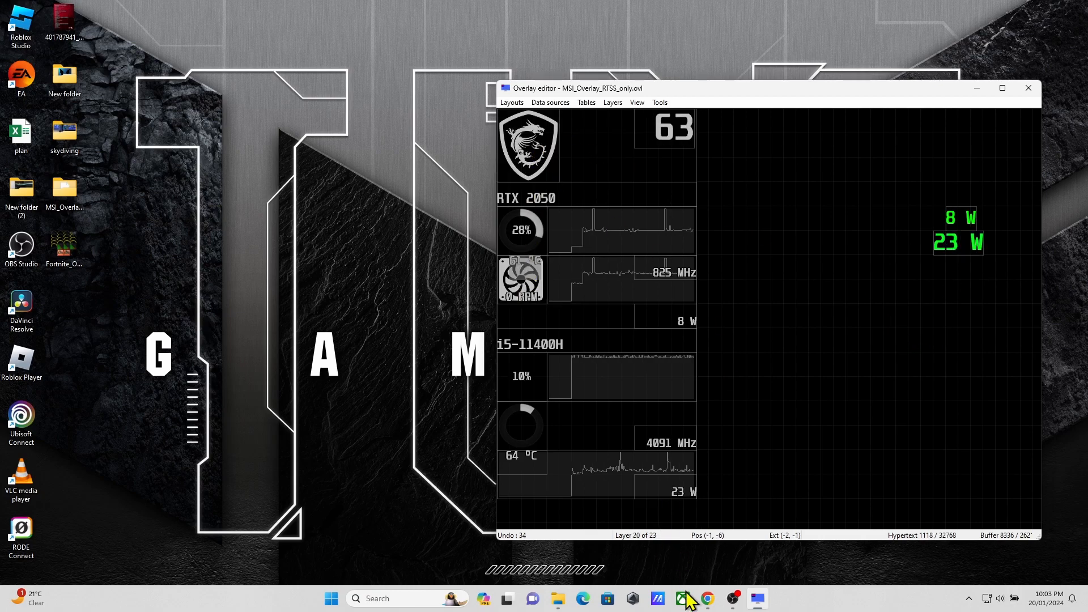
Step: Switch to File Explorer and put the MSI_overlay PNG from the Overlays folder onto the desktop
mouse_move(563, 608)
click(594, 572)
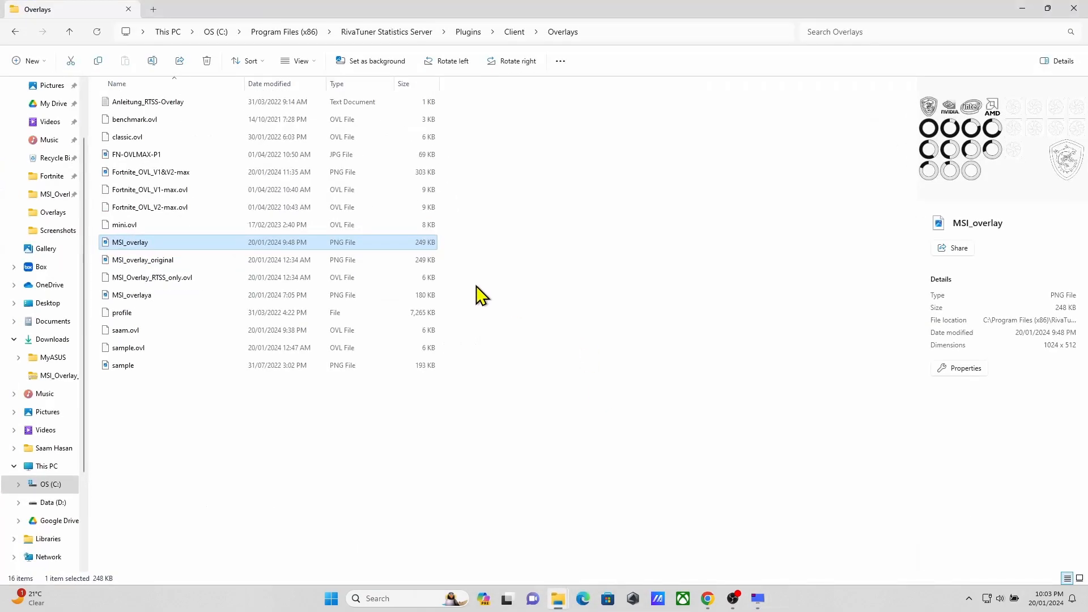
drag(681, 12, 771, 26)
click(485, 263)
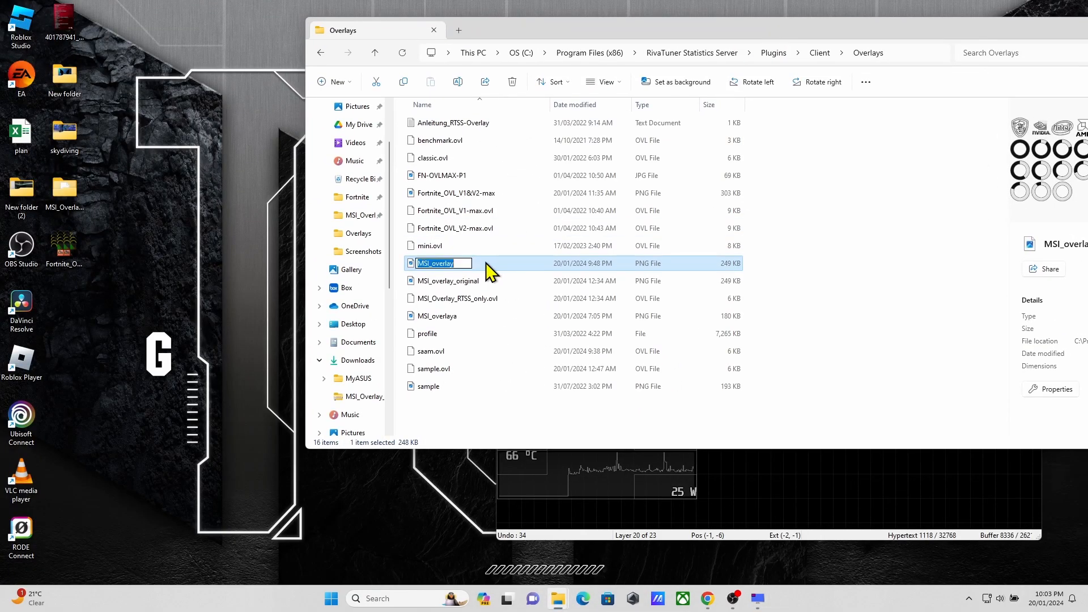
click(499, 334)
drag(453, 264, 65, 306)
Step: Dismiss the File Explorer window and close the Overlay editor, the RivaTuner properties dialog and the RivaTuner Statistics Server window
drag(1015, 29, 777, 30)
click(921, 31)
click(1029, 88)
click(805, 341)
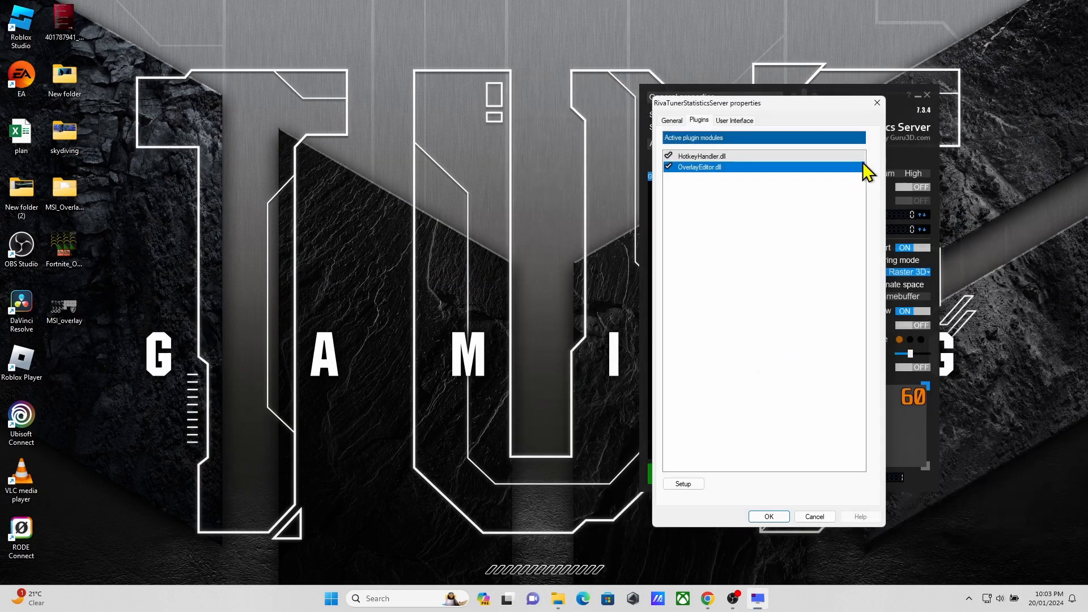
click(877, 103)
click(928, 95)
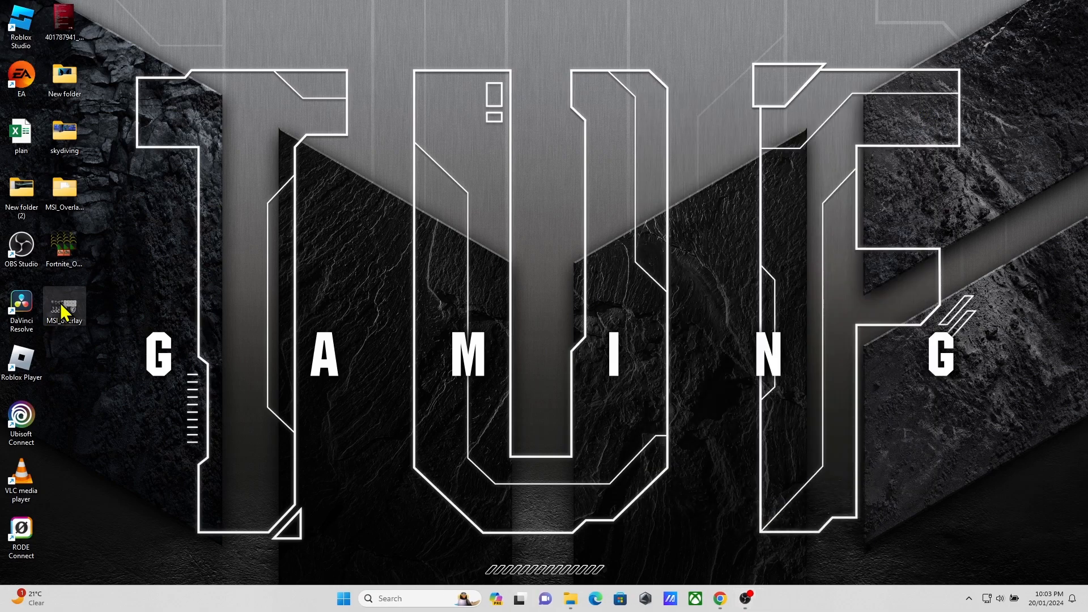
Step: Open the MSI_overlay image from the desktop in Paint and view its logos, ring gauges and fan graphics
right_click(64, 311)
mouse_move(113, 311)
click(263, 312)
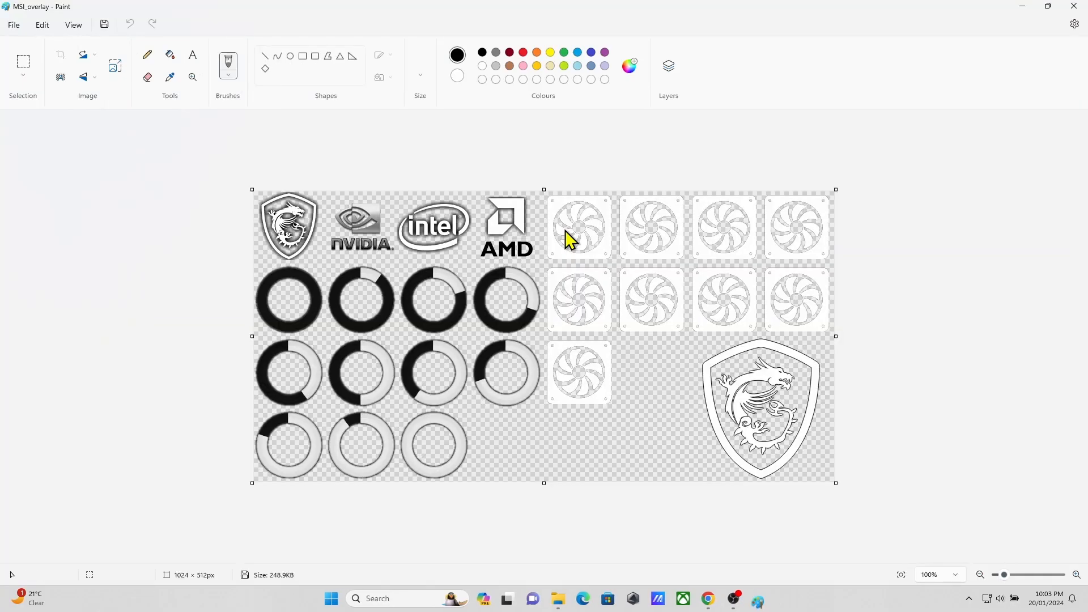
ctrl+scroll(392, 337, up, 3)
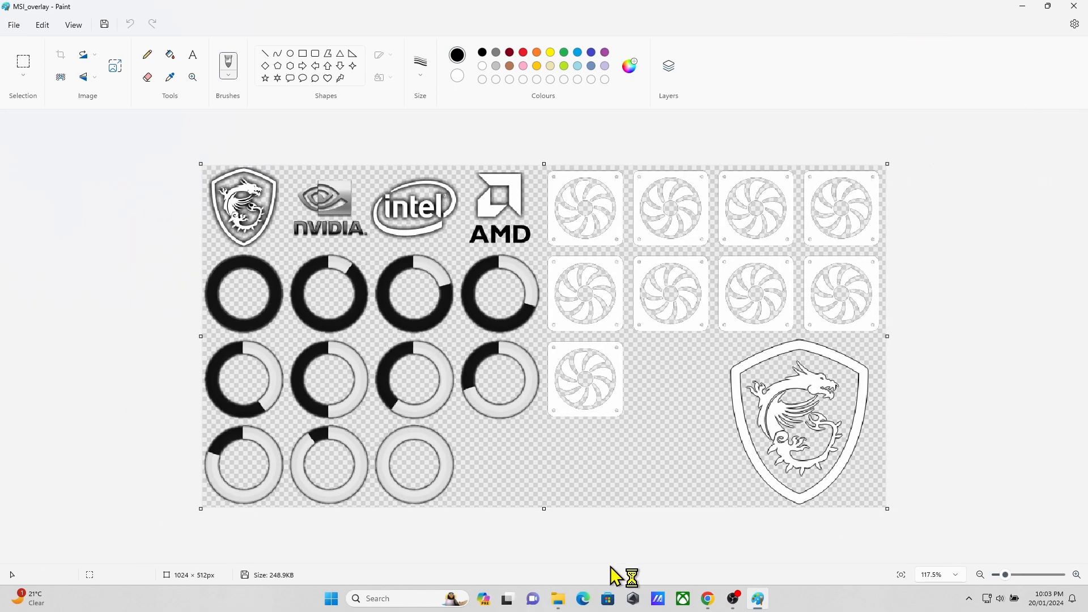
Step: Switch to Chrome, search Google Images for "meter png" and browse the results for gauge graphics
mouse_move(556, 605)
click(709, 599)
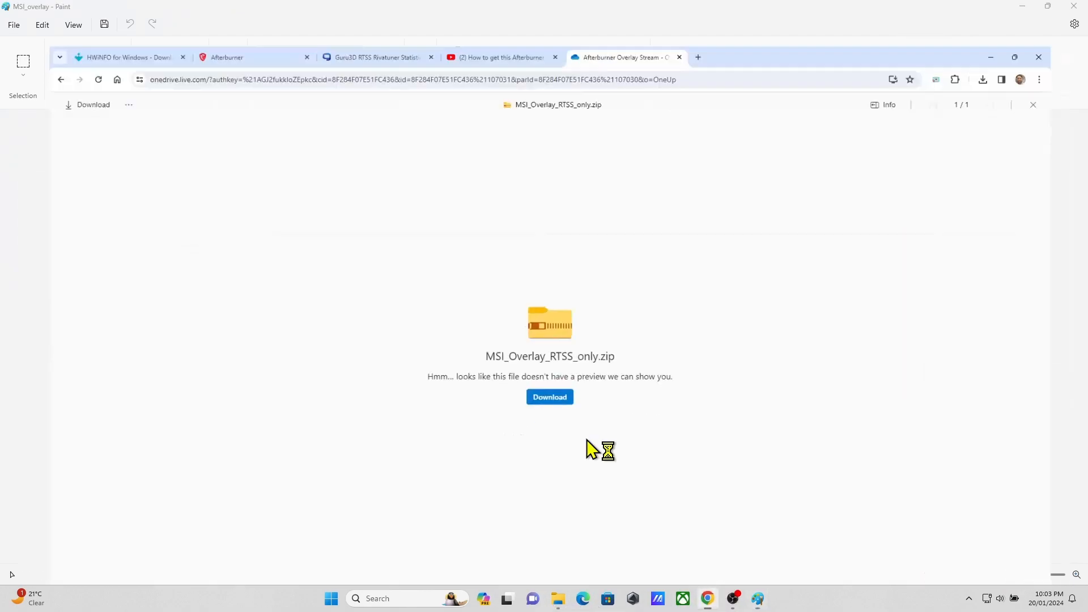
drag(749, 15, 1087, 93)
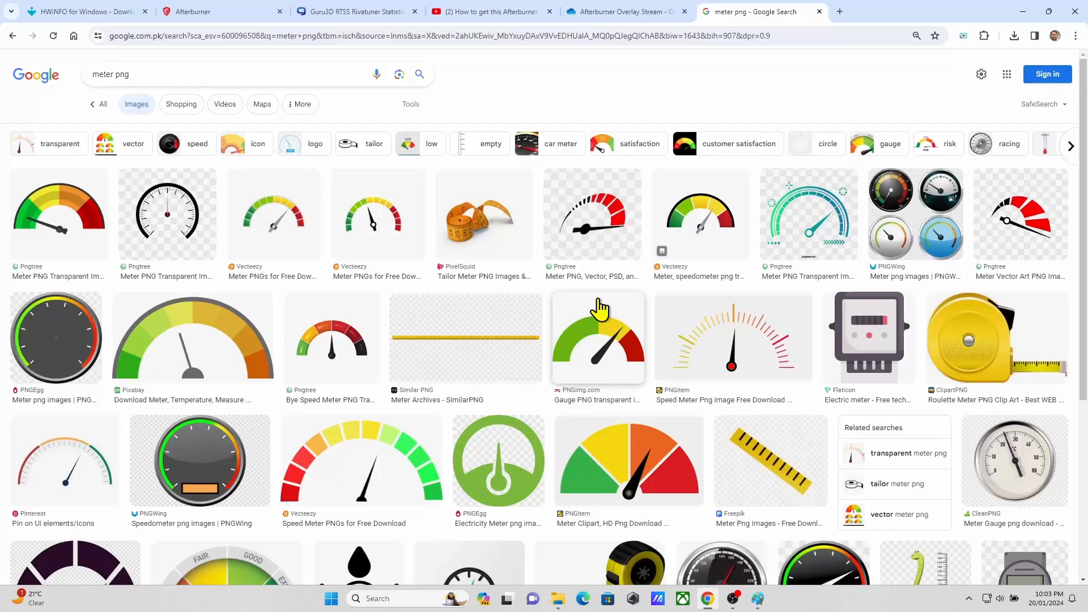
scroll(397, 377, down, 2)
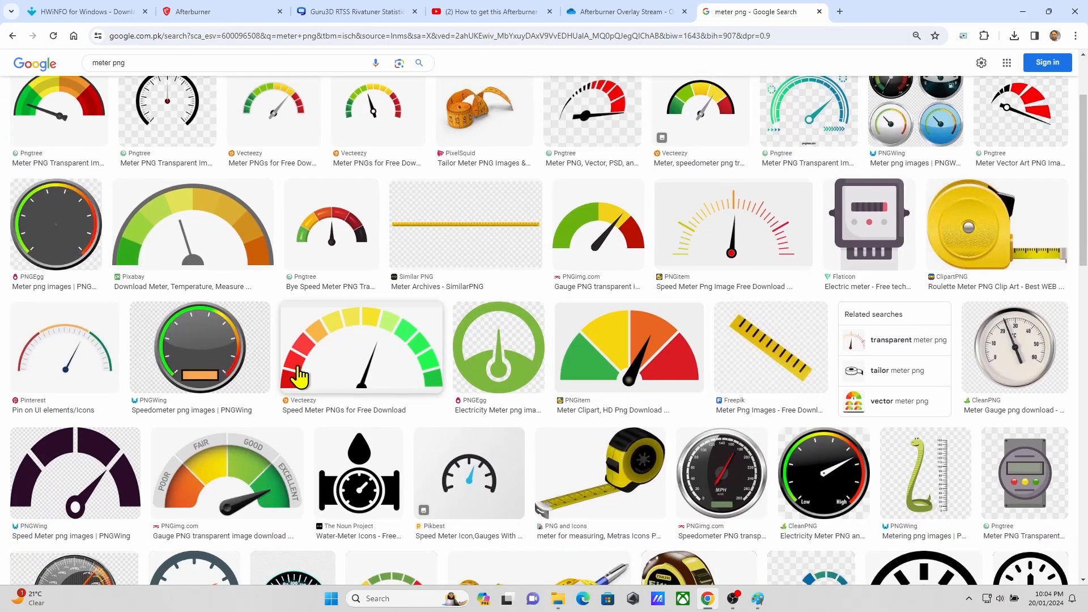
scroll(510, 397, down, 4)
scroll(244, 363, down, 14)
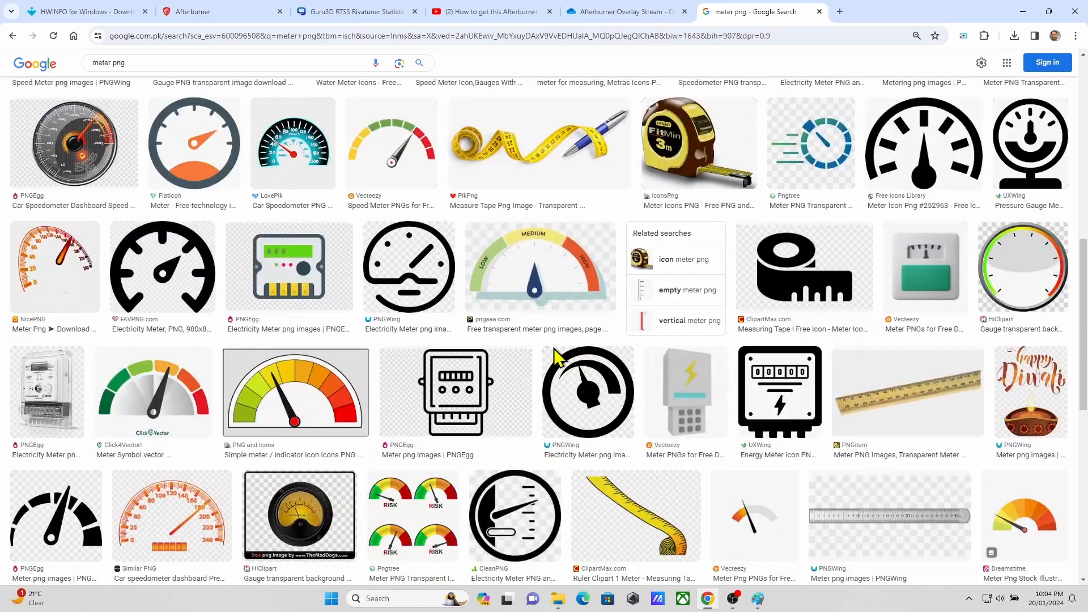
scroll(665, 399, down, 14)
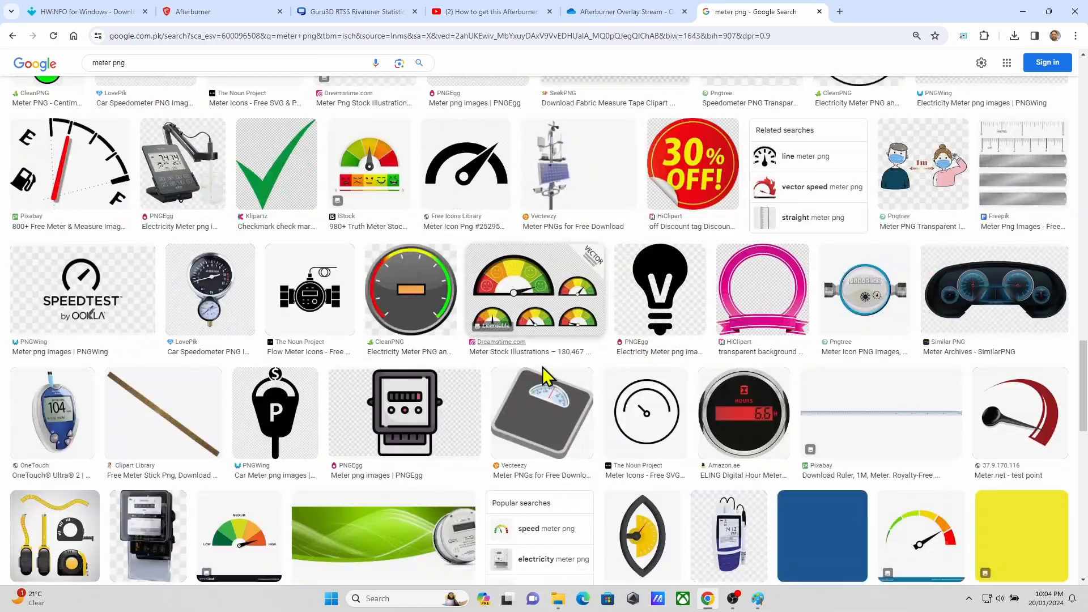
scroll(655, 351, up, 3)
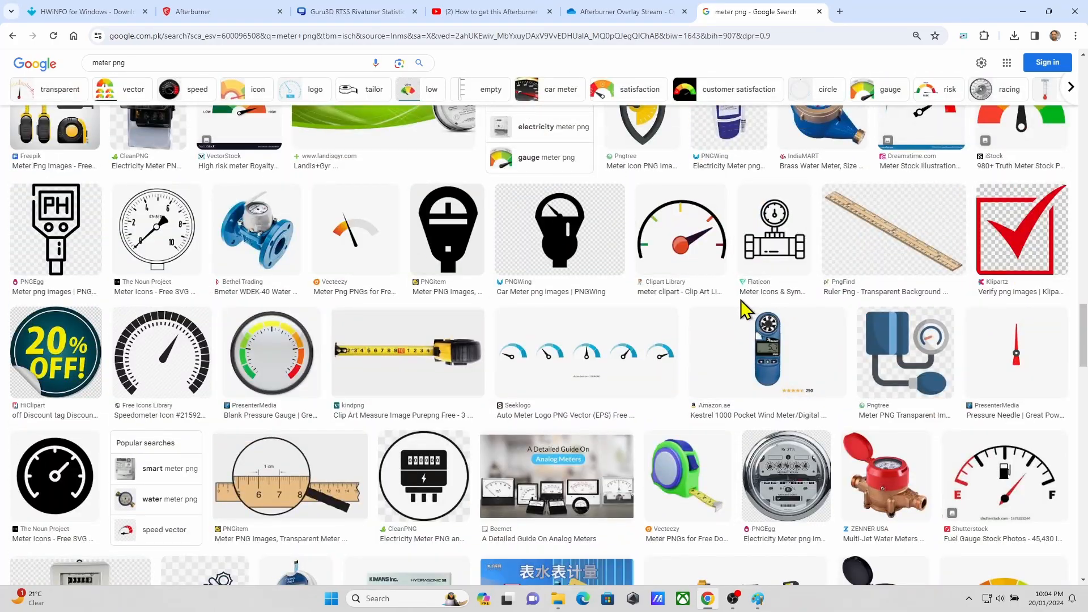
scroll(708, 318, up, 6)
scroll(617, 372, down, 15)
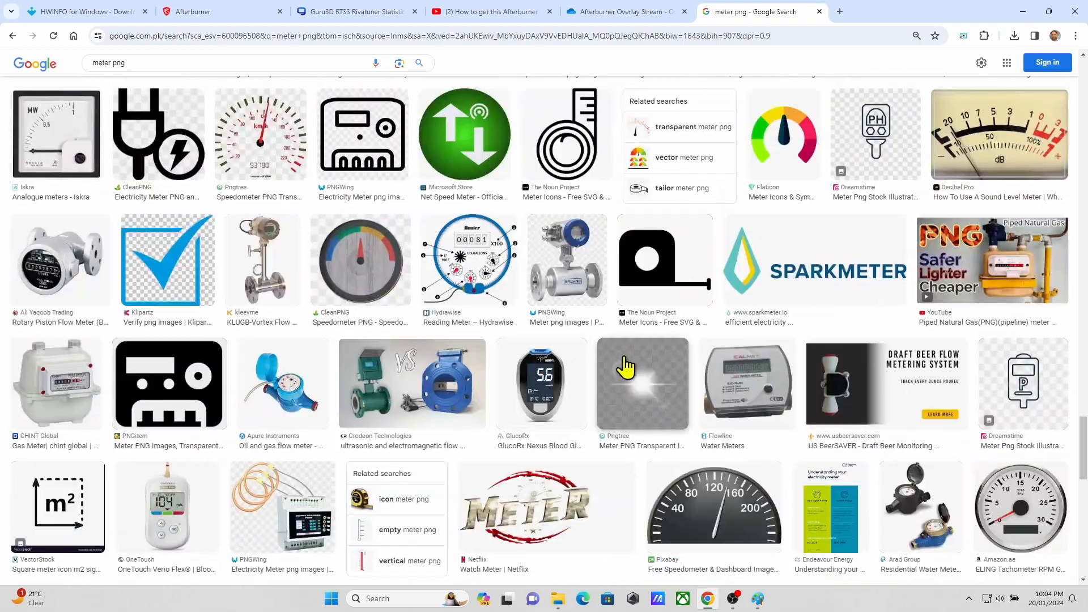
scroll(593, 284, up, 5)
scroll(782, 283, down, 1)
scroll(777, 279, up, 20)
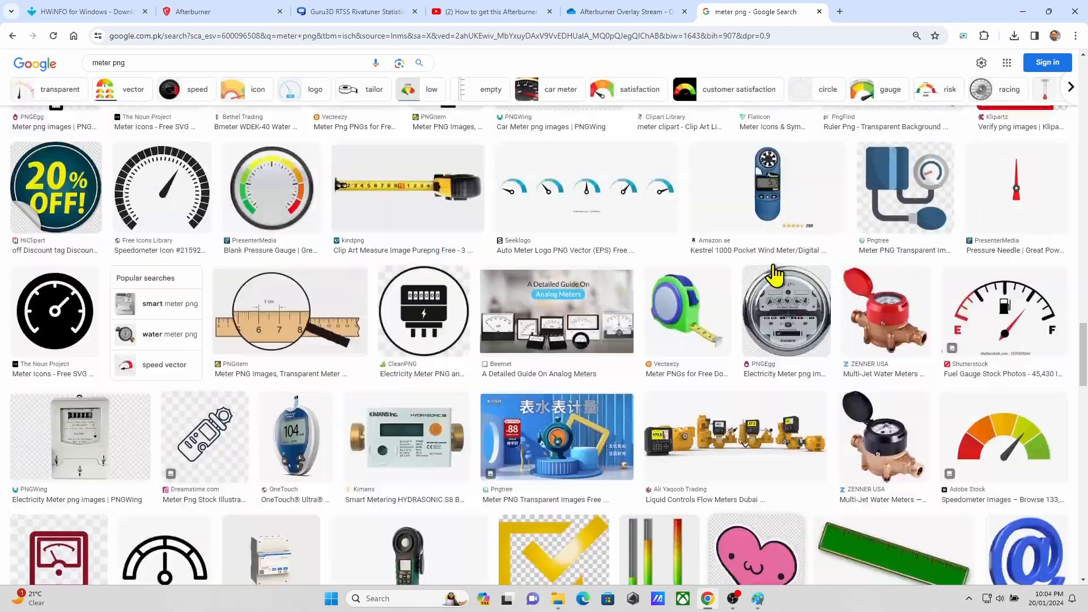
scroll(774, 272, up, 10)
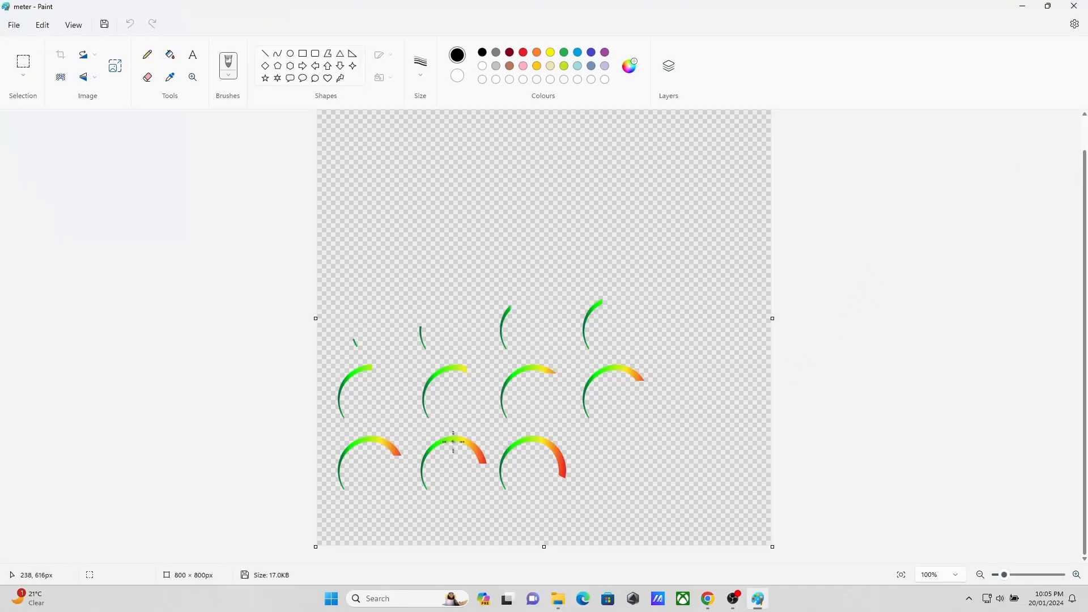
Step: Select and copy the fourth gauge arc in the middle row of the meter image
scroll(453, 442, up, 5)
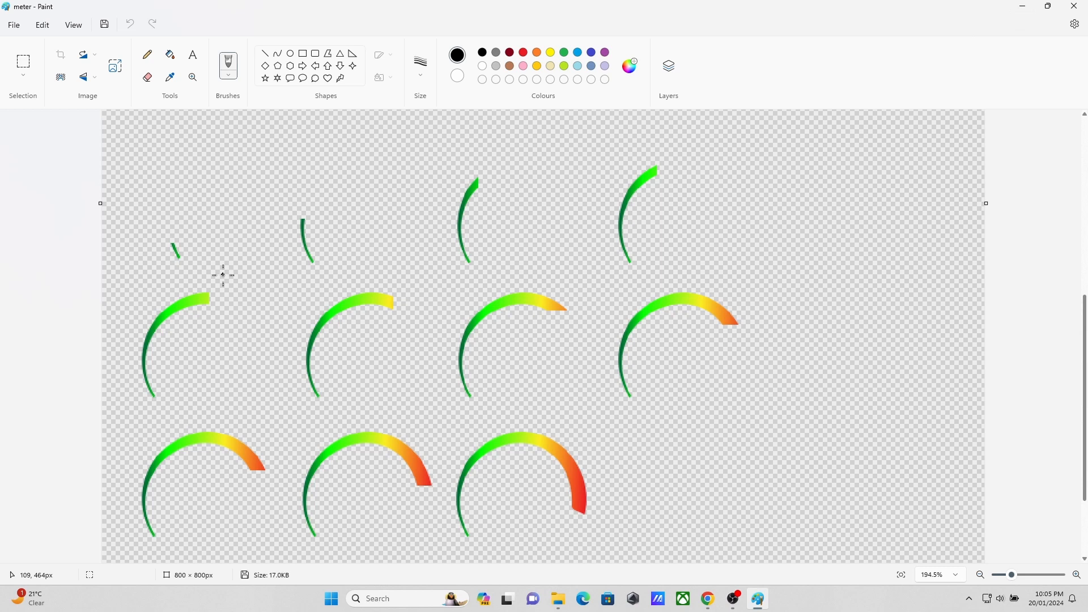
key(alt+Tab)
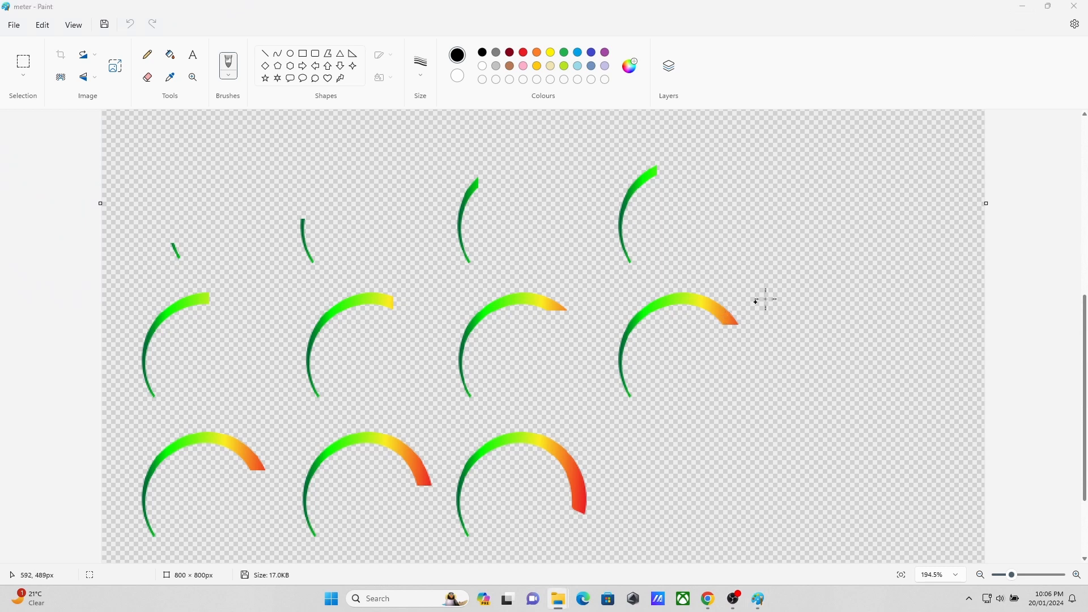
drag(771, 282, 591, 386)
key(ctrl+z)
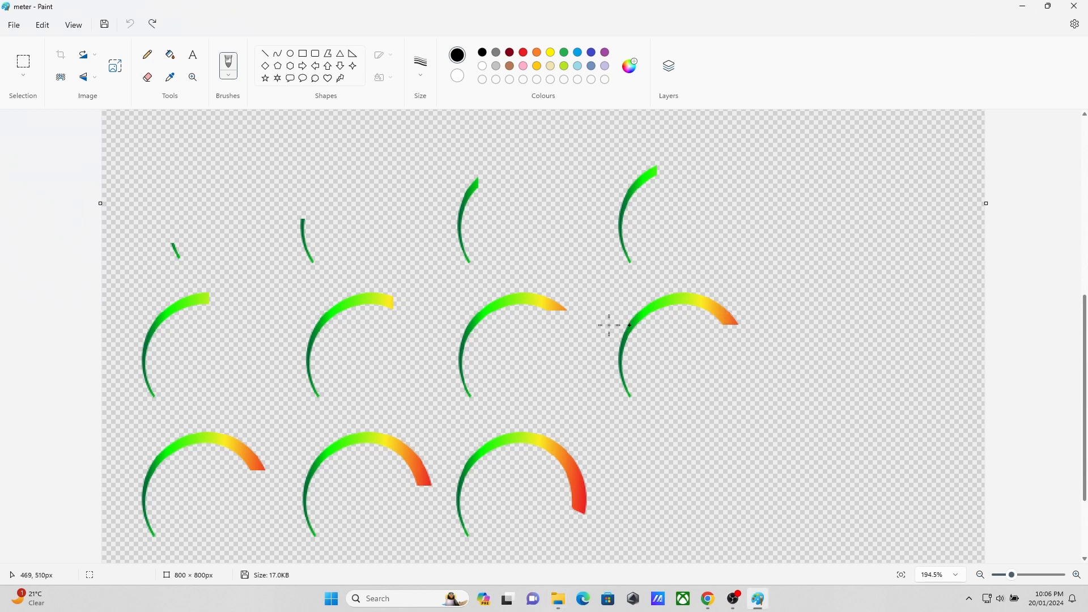
click(33, 61)
drag(754, 292, 633, 391)
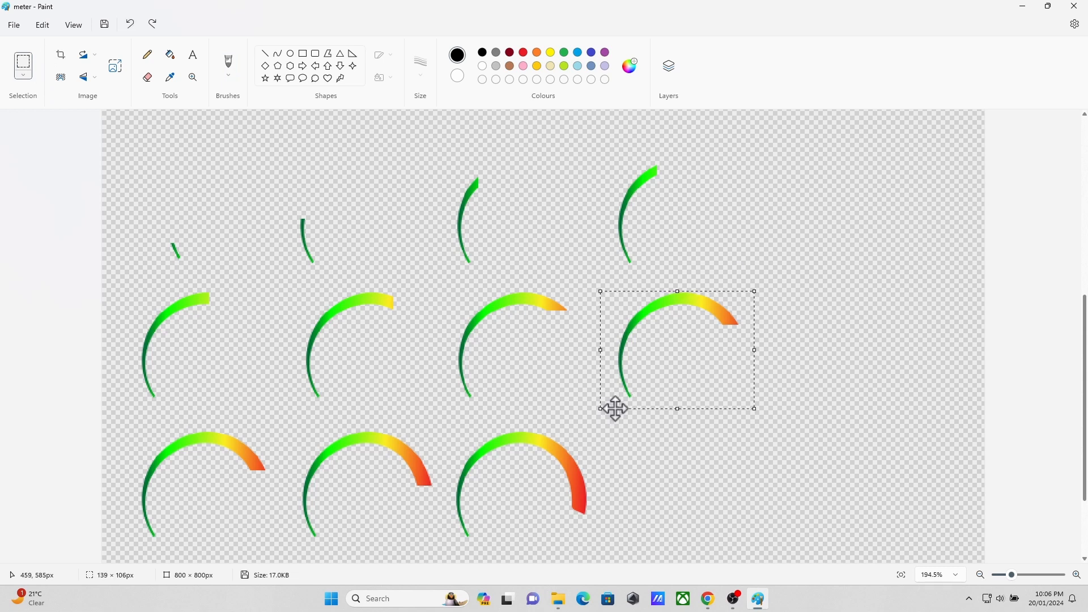
mouse_move(758, 594)
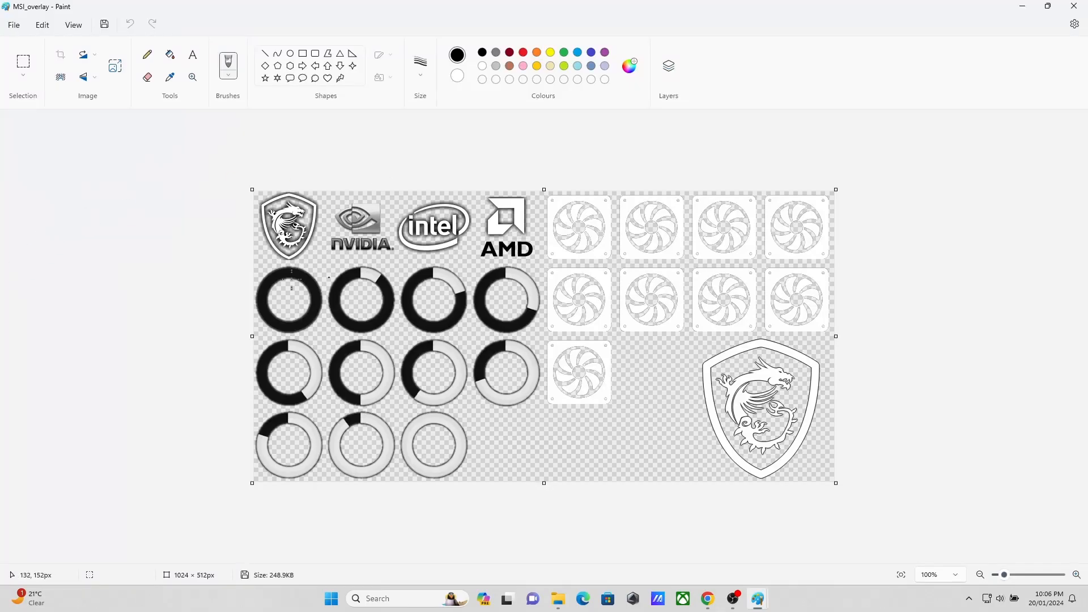
Step: Add a new layer to the MSI_overlay image and place the copied arc over the first ring of the last row
key(ctrl+v)
key(ctrl+z)
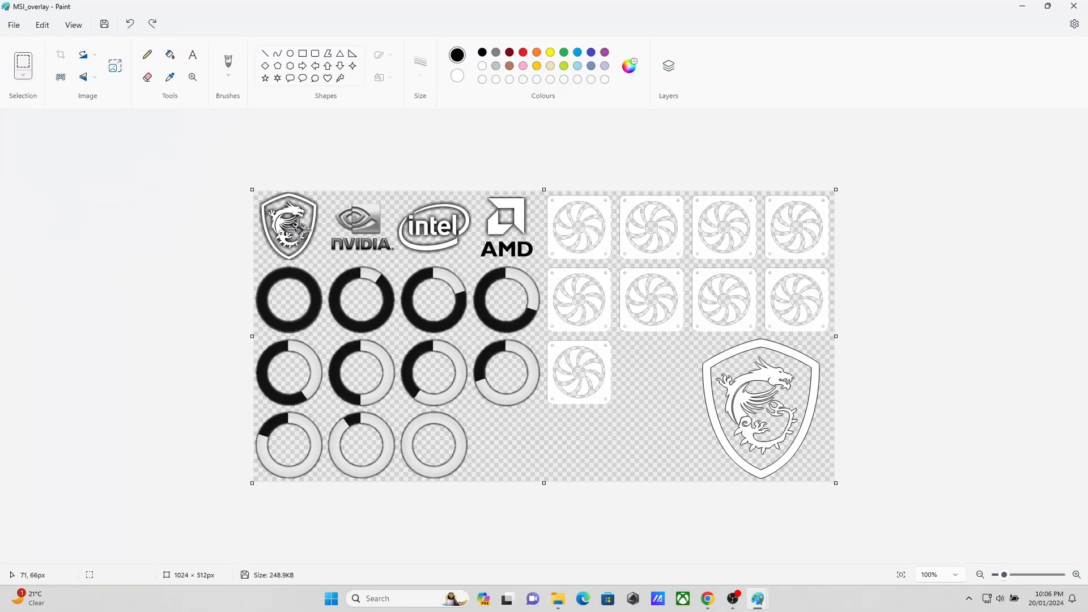
click(669, 66)
click(1055, 134)
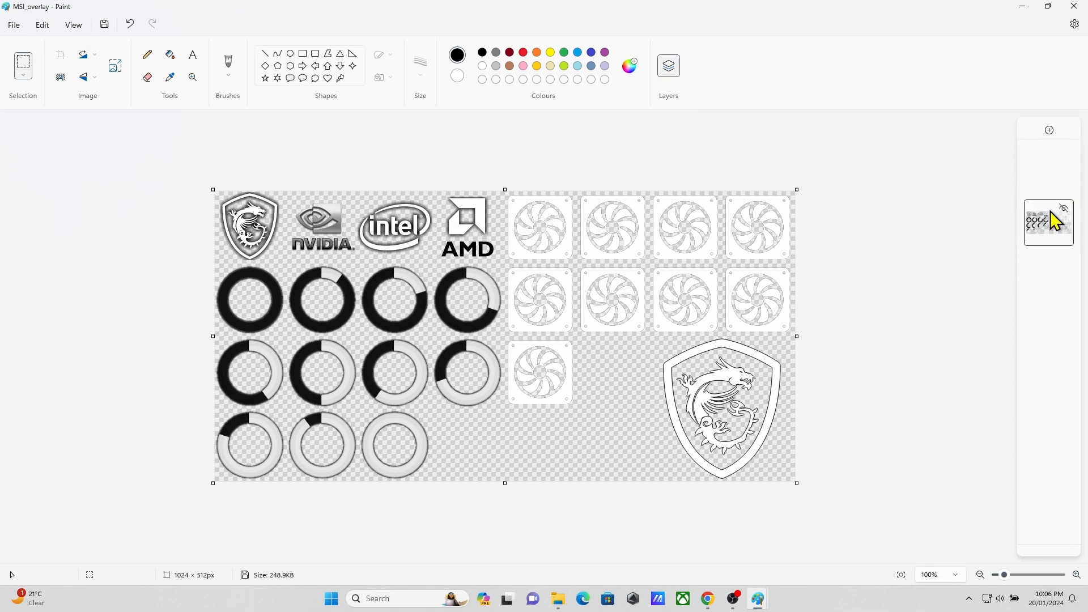
key(ctrl+v)
drag(254, 207, 246, 428)
Step: Copy the full green-to-red arc from the meter image and place it over the third ring in MSI_overlay's last row
mouse_move(759, 602)
click(809, 563)
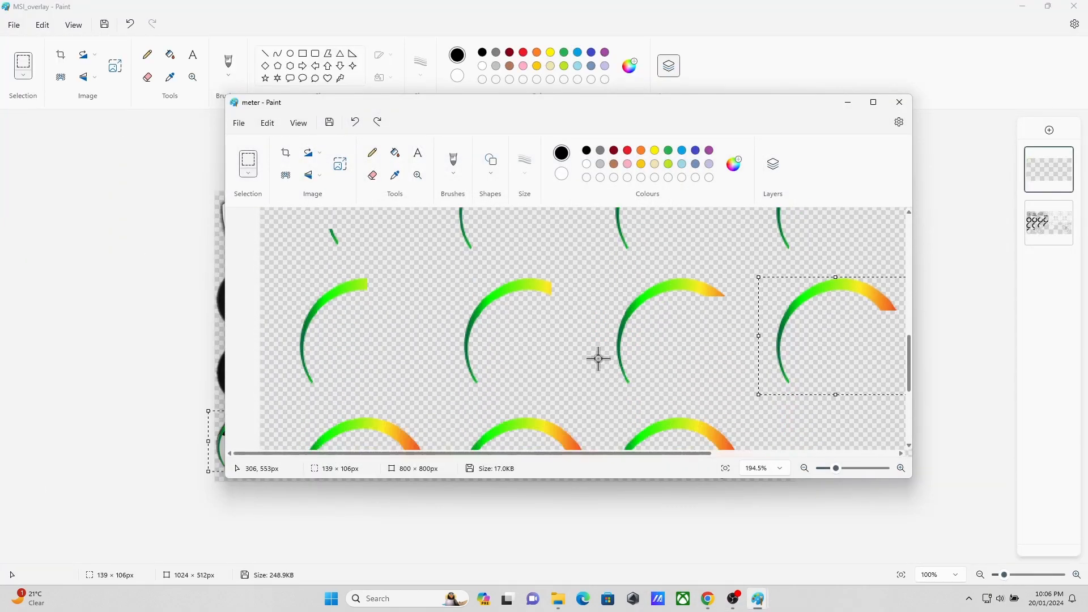
scroll(598, 359, down, 3)
drag(603, 258, 759, 394)
key(ctrl+c)
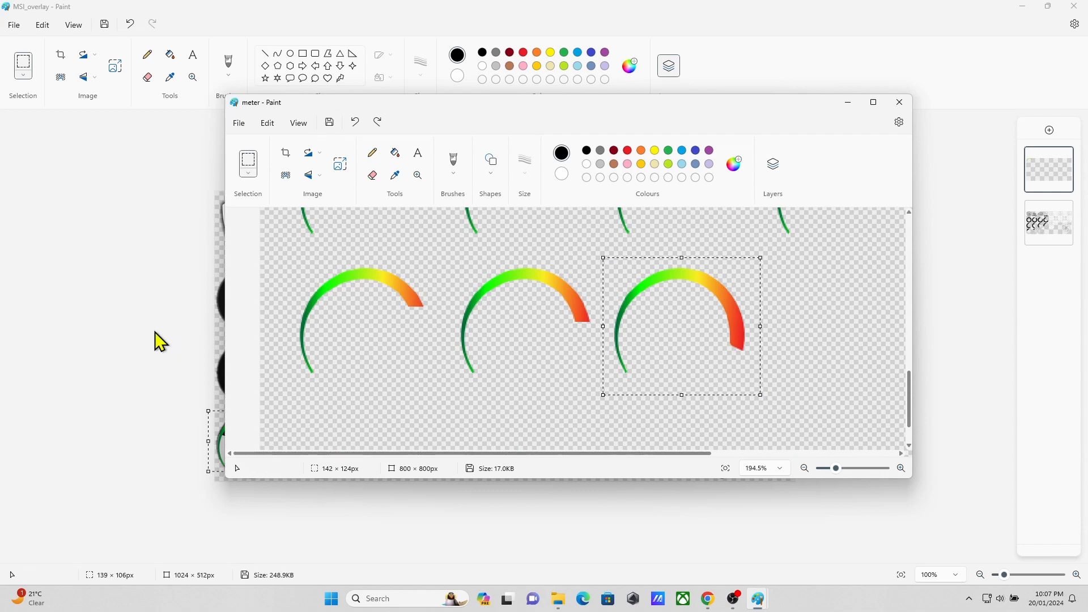
click(158, 340)
key(ctrl+v)
drag(260, 233, 406, 452)
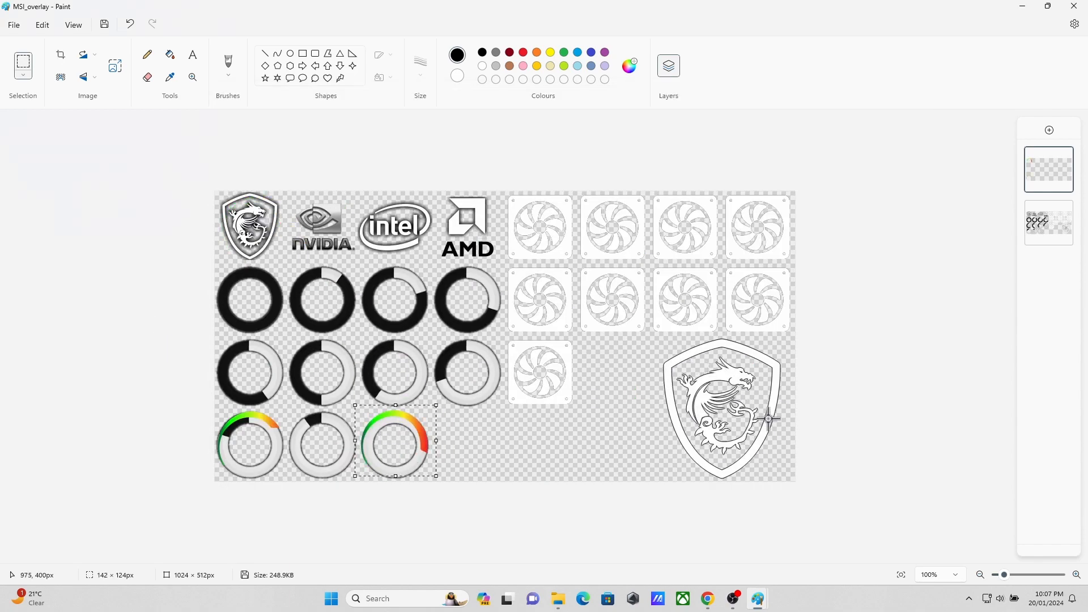
Step: Delete the three ring gauges in the last row from the original image layer
click(552, 599)
click(514, 545)
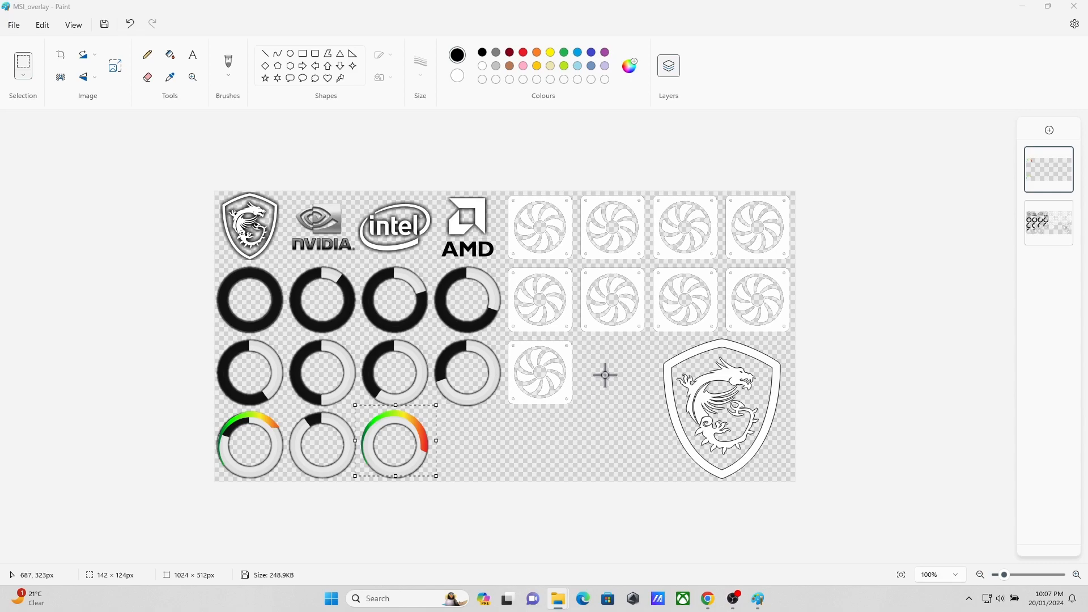
click(1054, 226)
drag(471, 427, 173, 499)
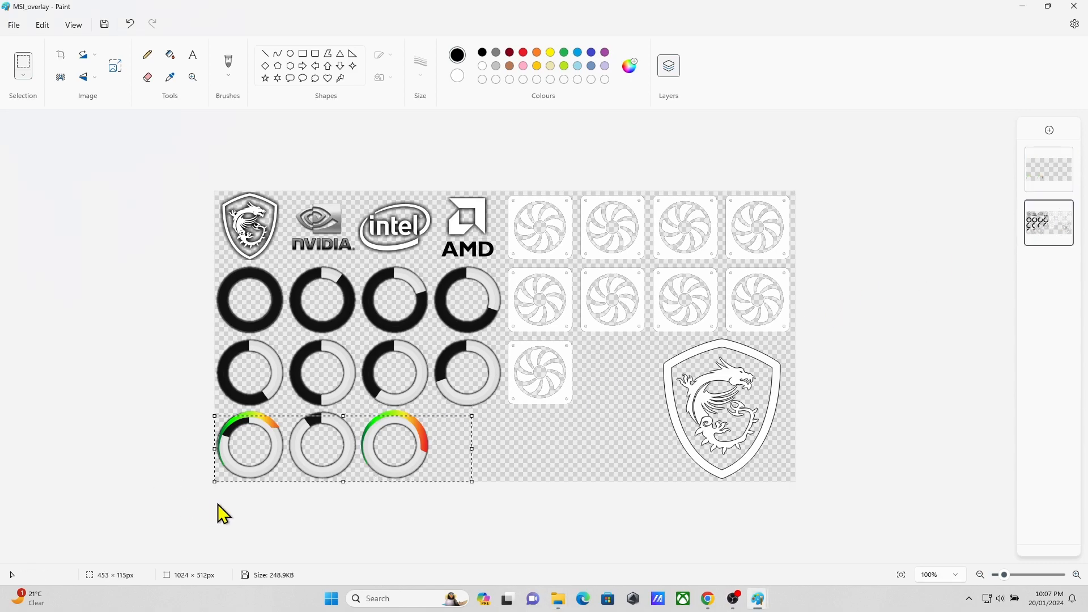
key(Delete)
mouse_move(448, 410)
mouse_down()
mouse_move(195, 452)
mouse_move(172, 479)
mouse_up()
key(Delete)
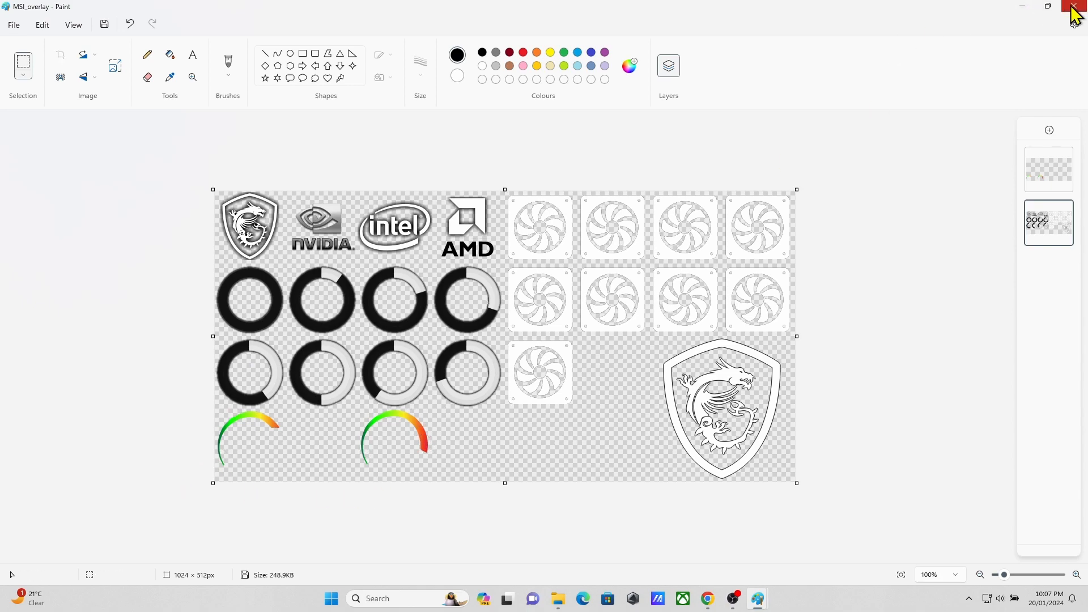
Step: Switch to RivaTuner Statistics Server and open the OverlayEditor.dll plugin from its setup properties
click(969, 599)
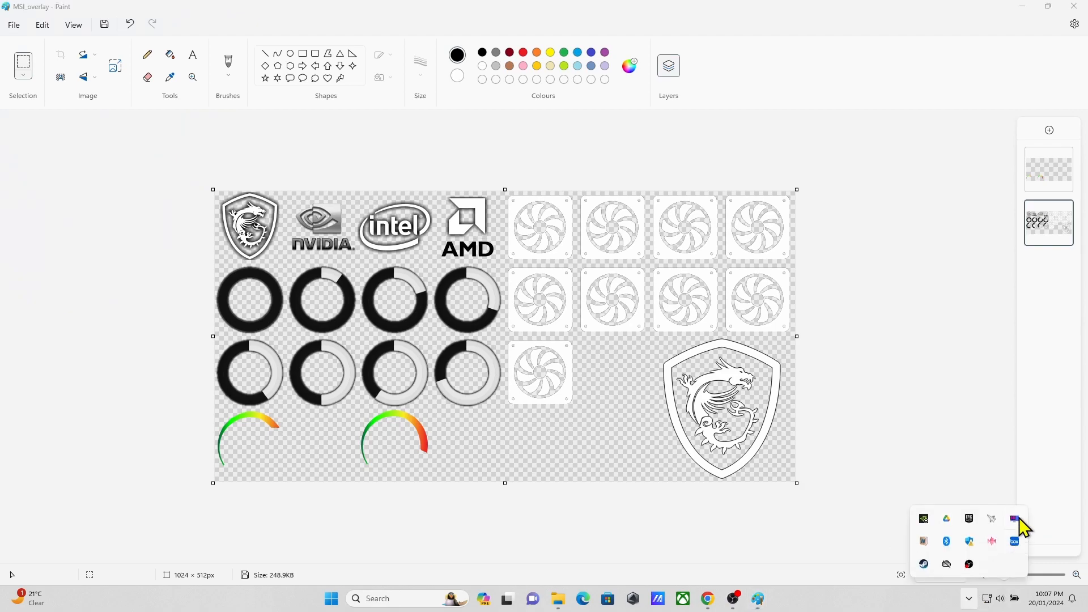
click(1014, 519)
click(765, 481)
click(700, 121)
double_click(714, 168)
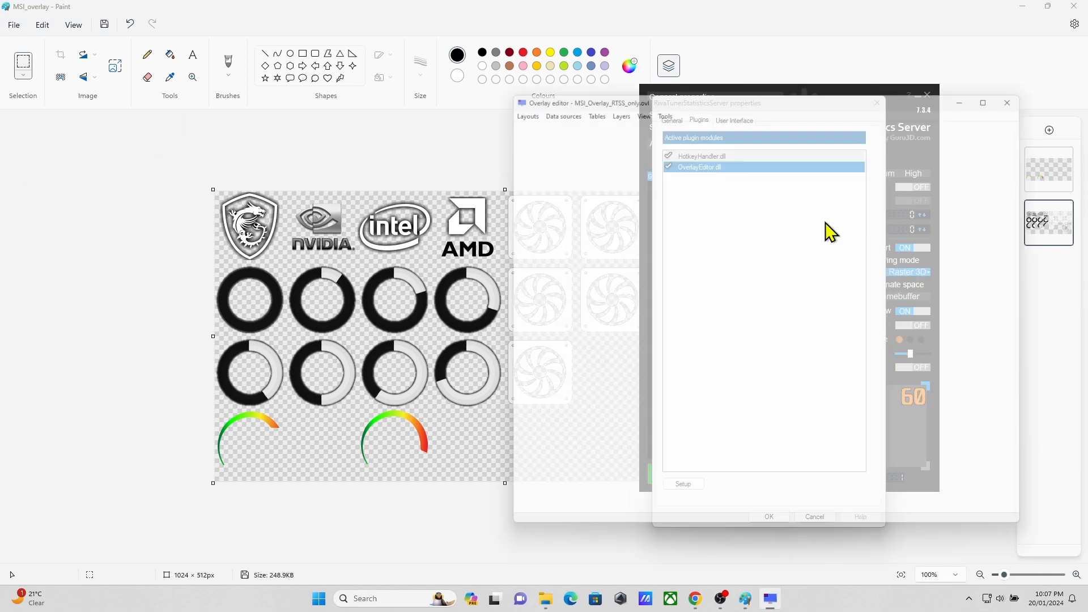
Step: Minimise both Paint windows and move the Overlay editor window clear of the properties dialog
click(1023, 6)
click(436, 108)
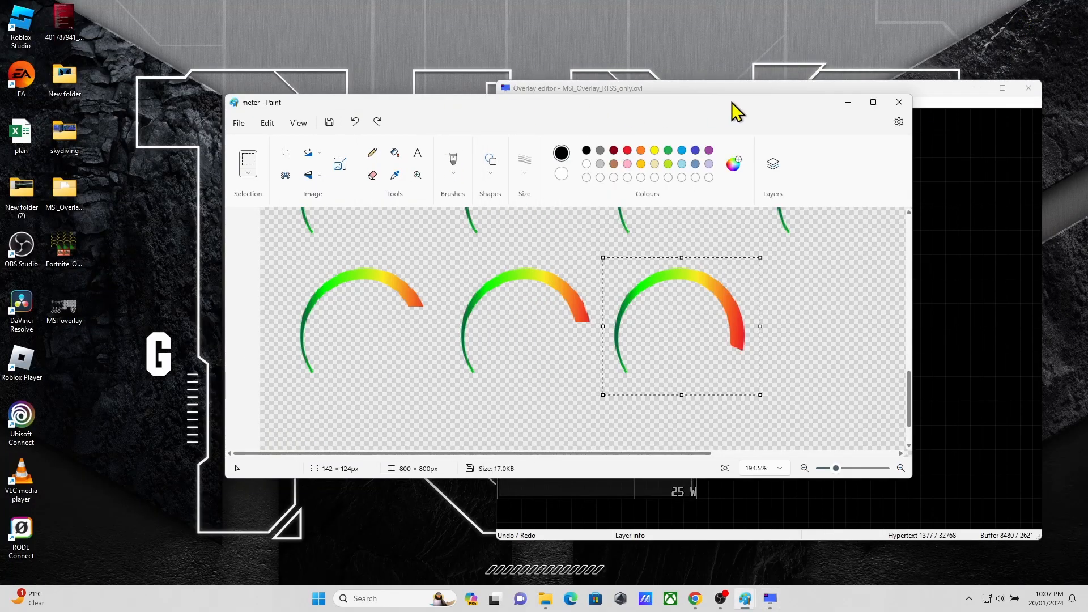
click(845, 101)
drag(804, 92, 611, 32)
Step: Edit the overlay's properties to embed the MSI_overlay variant image with coloured arc gauges from the Overlays folder
click(320, 44)
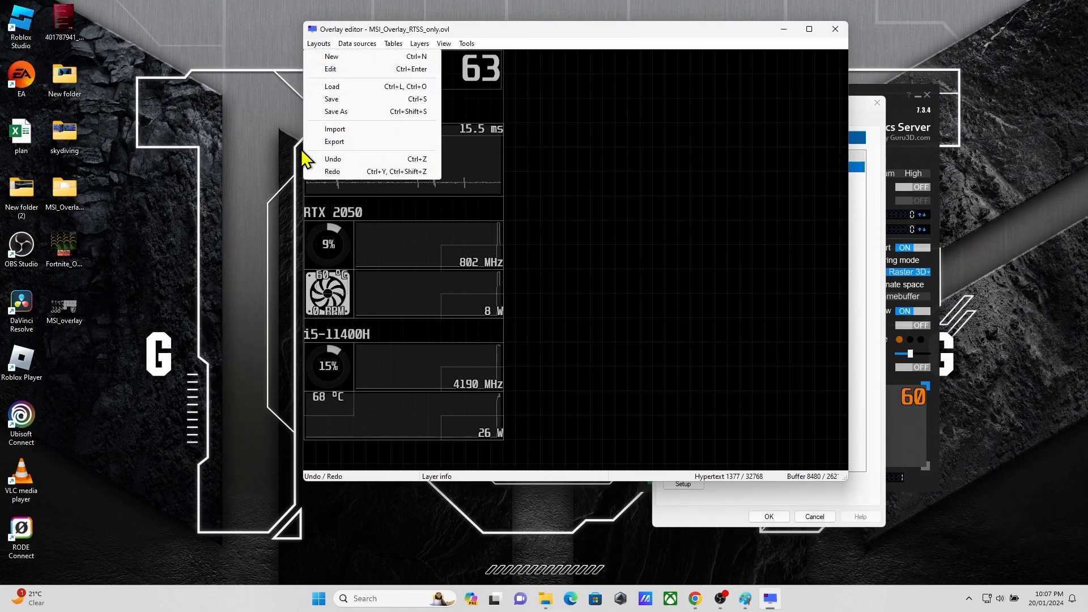
click(344, 68)
click(492, 163)
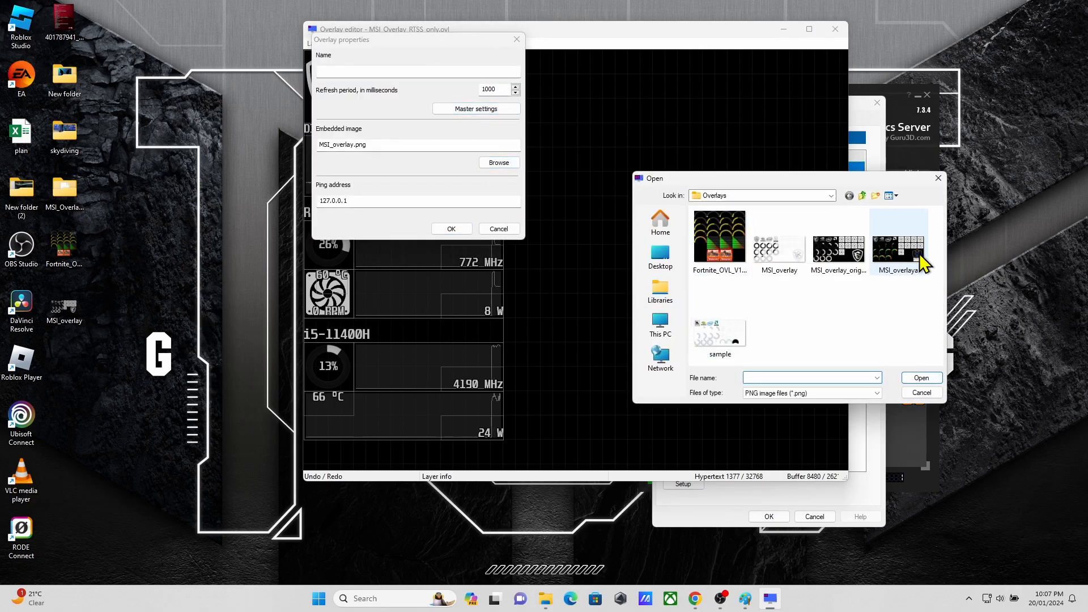
double_click(901, 252)
click(462, 228)
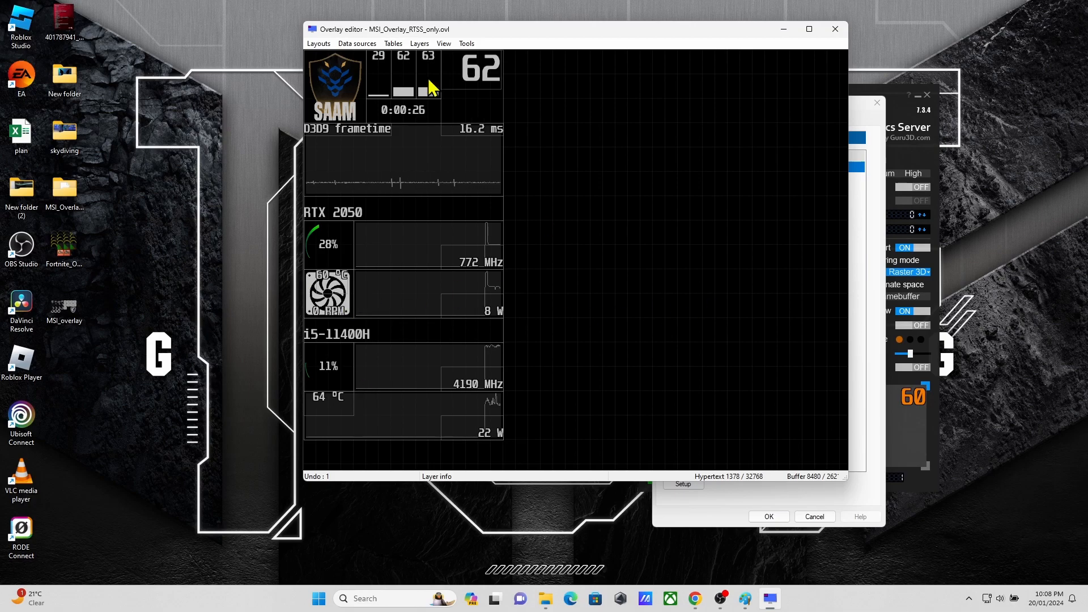
Step: Add a text layer, move it to the empty area beside the readouts and open its properties
click(419, 43)
click(431, 54)
drag(395, 67, 665, 212)
double_click(665, 212)
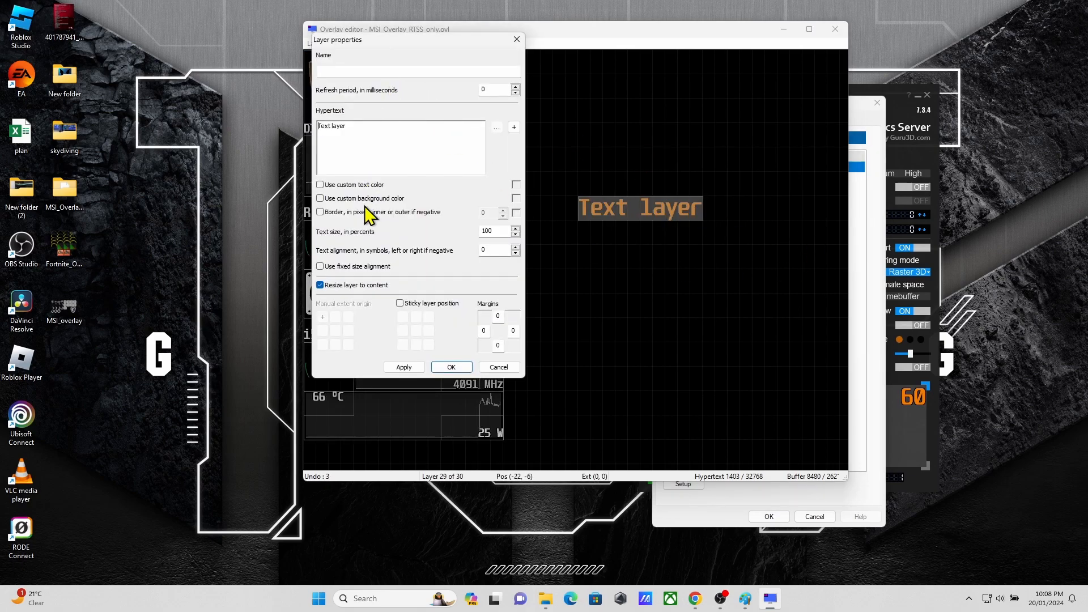
Step: Add a custom-template embedded image to the layer and pick the first small arc as its sprite, at X 0, Y 128
click(514, 127)
click(491, 155)
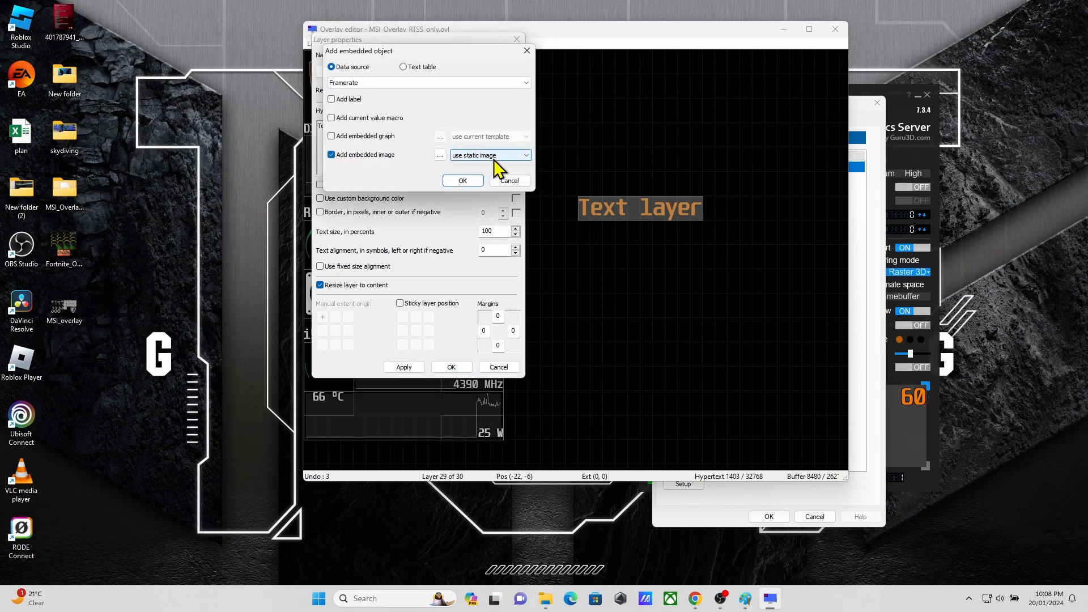
click(442, 155)
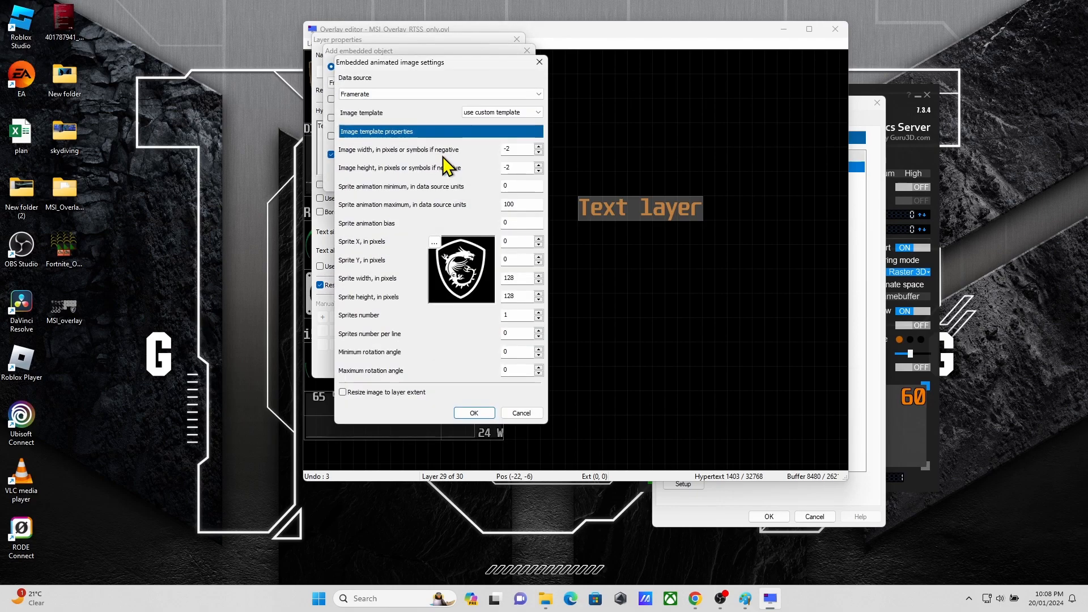
click(434, 242)
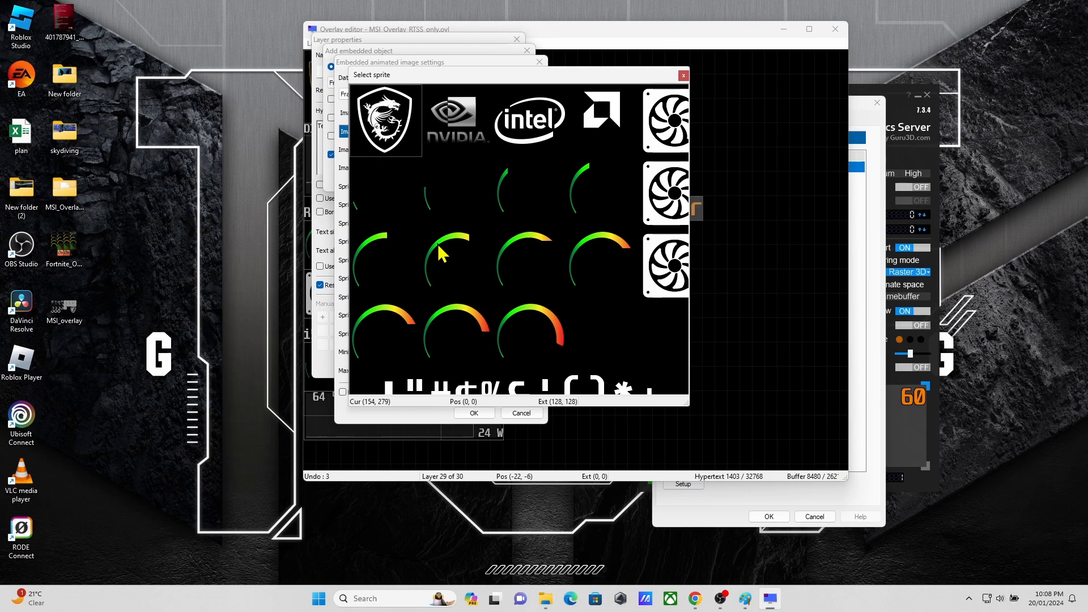
click(380, 189)
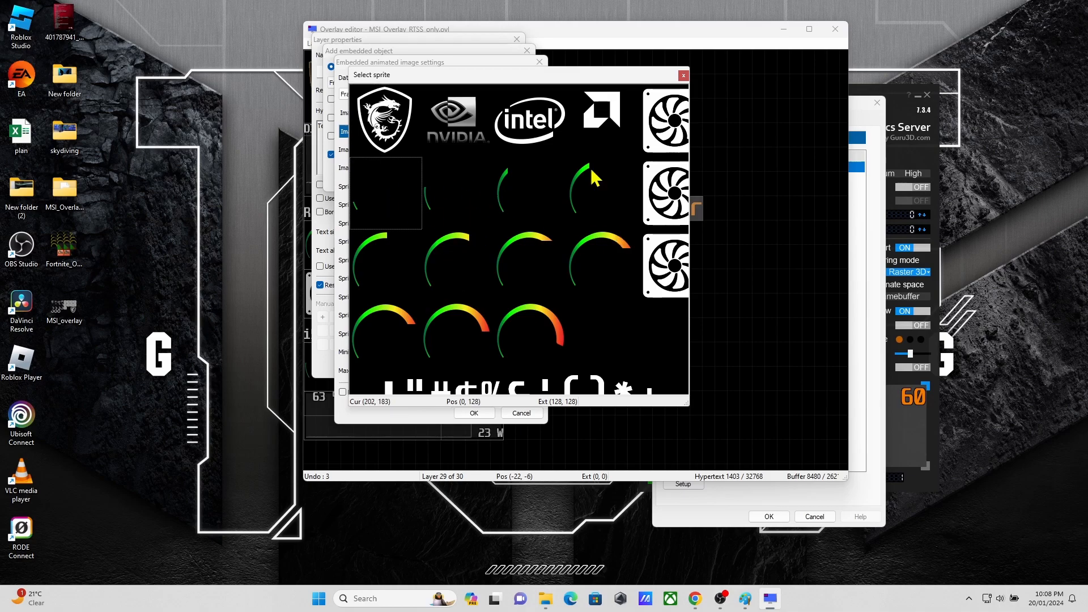
click(686, 77)
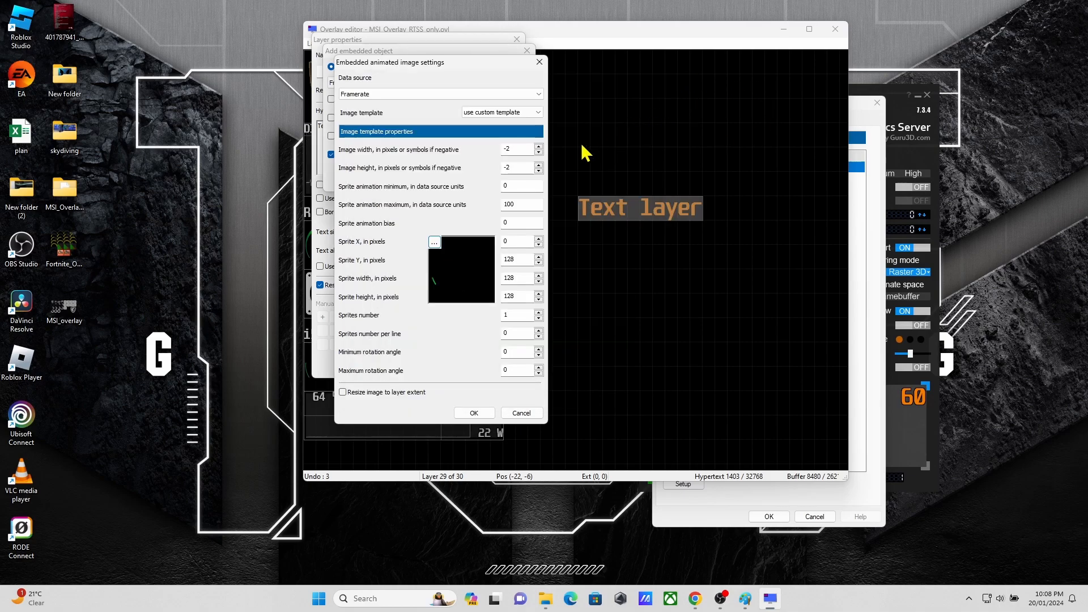
click(434, 243)
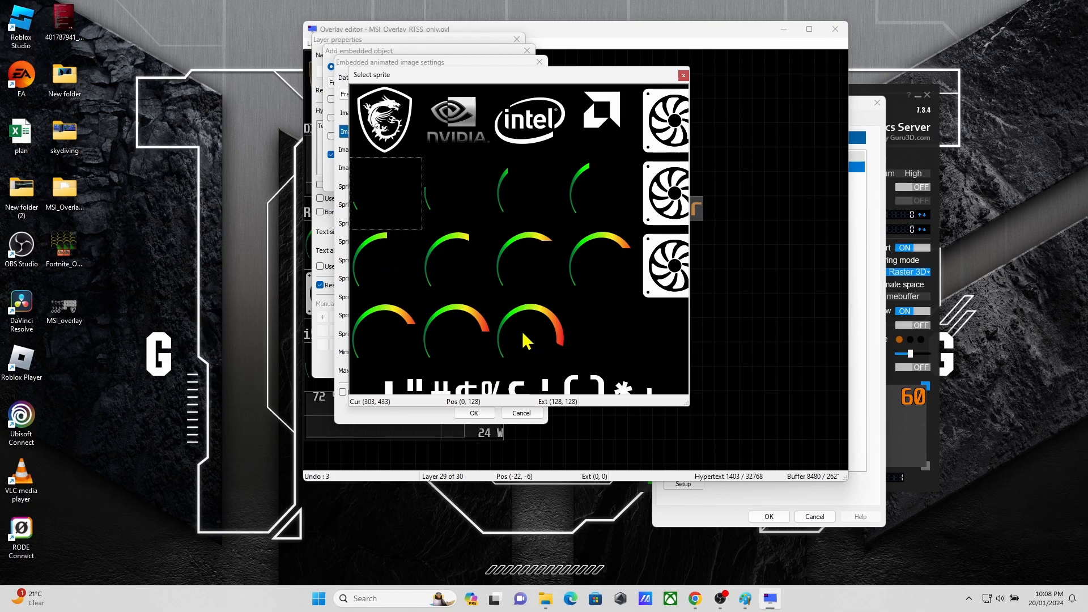
click(684, 76)
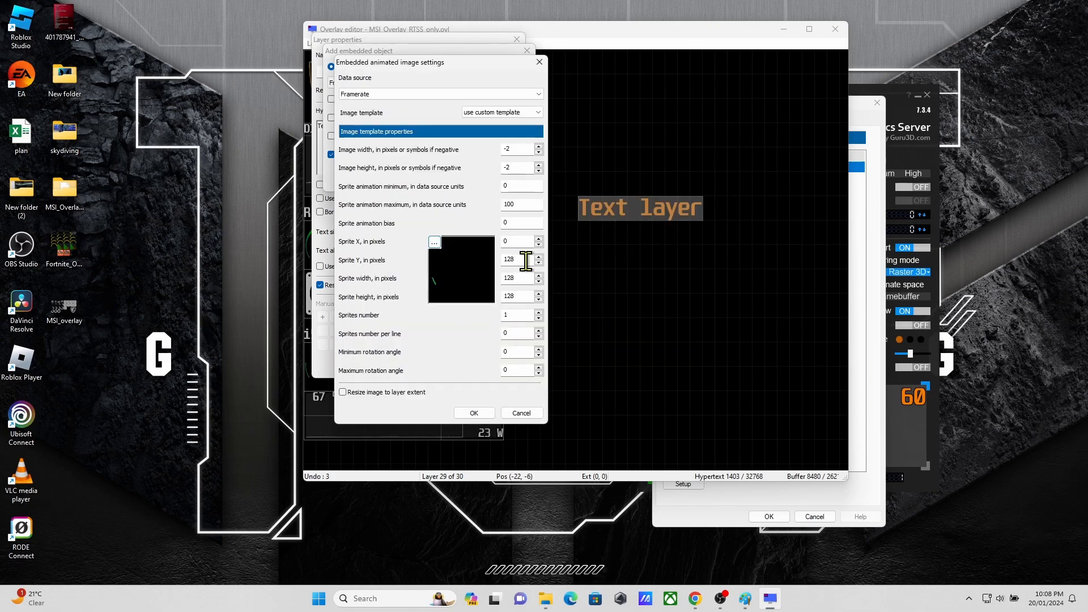
Step: Set the sprites number to 11 with 4 per line, preview the frames and choose GPU1 power as the data source
click(519, 312)
double_click(521, 333)
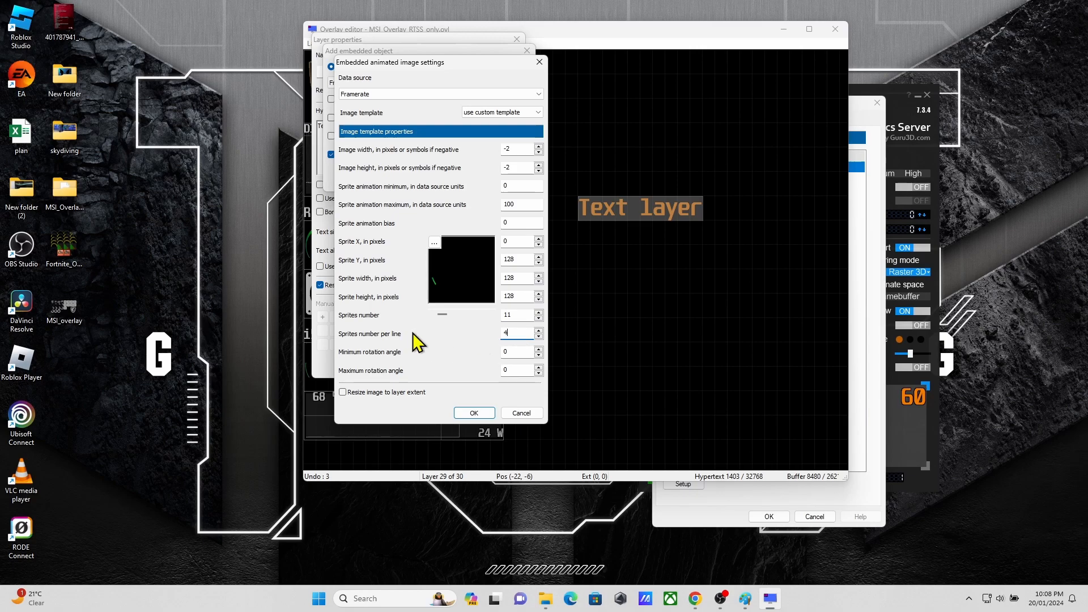
drag(444, 315, 479, 315)
click(437, 94)
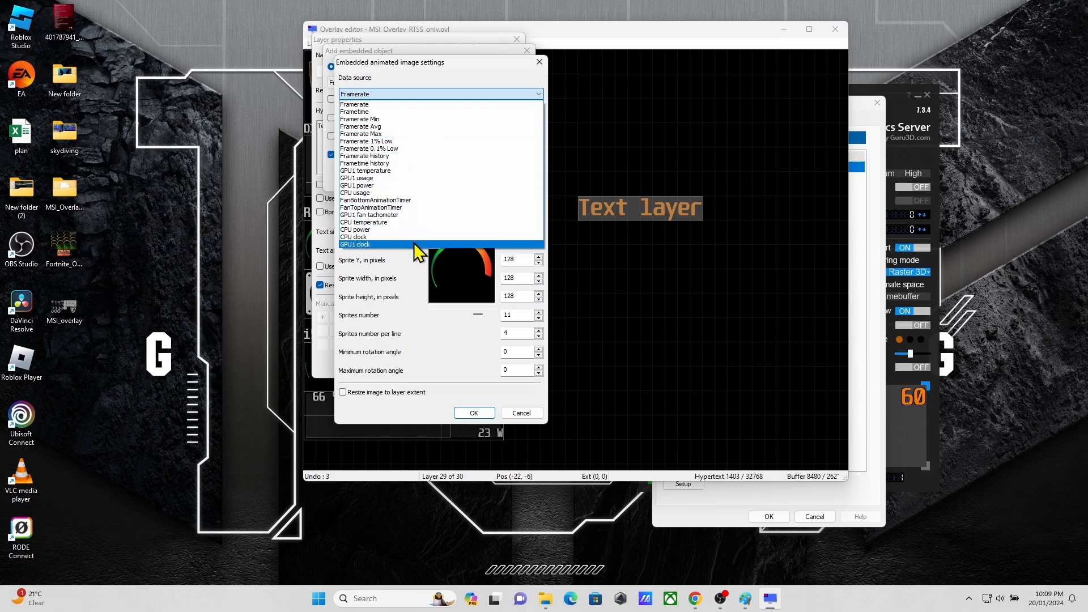
click(425, 187)
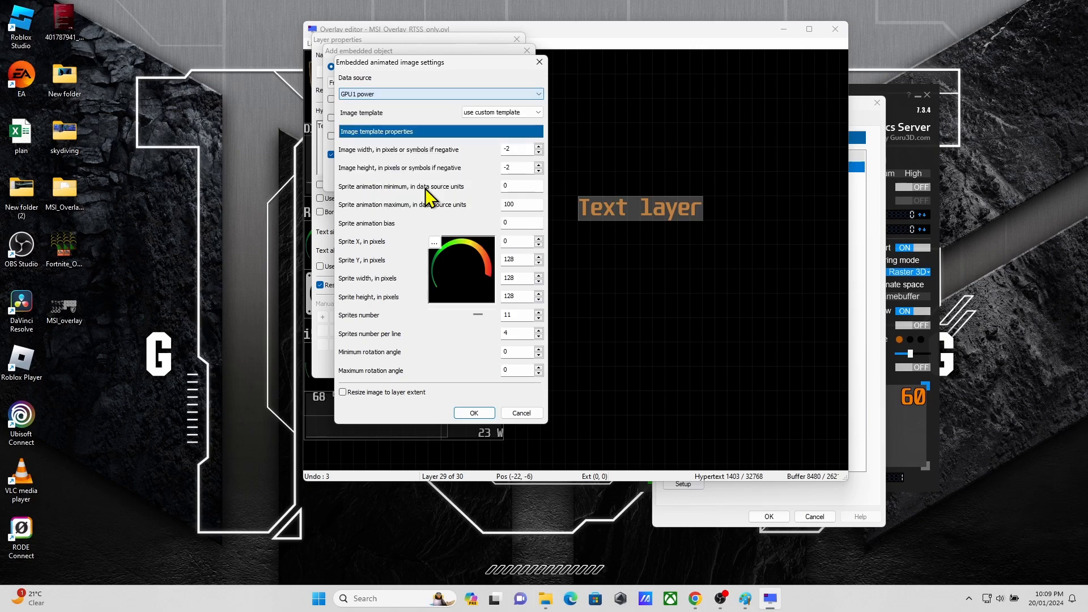
click(479, 414)
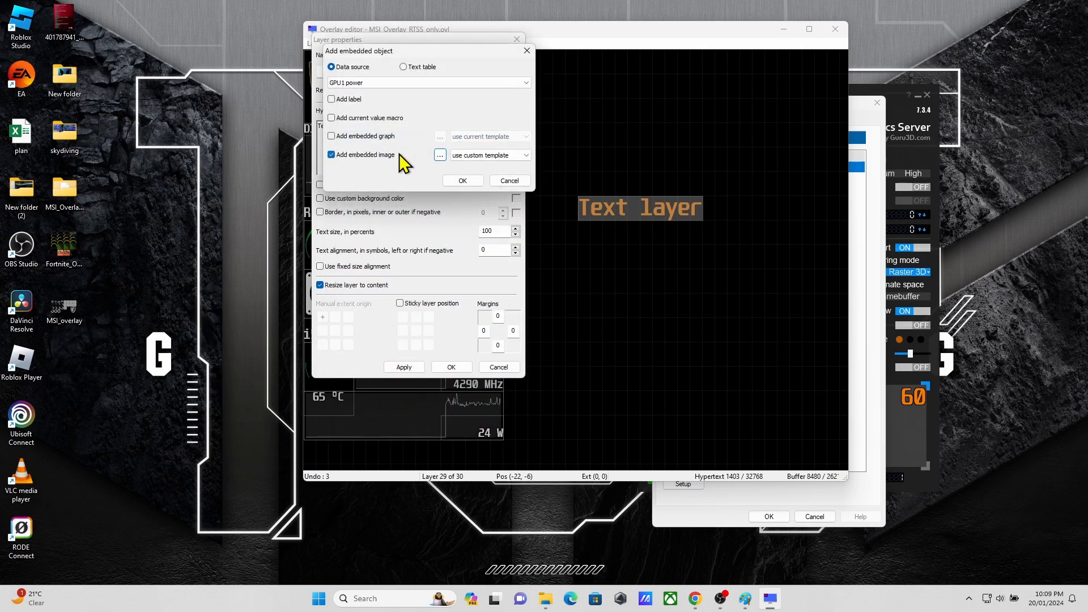
Step: Enable resizing the embedded image to the layer extent and apply the GPU1 power gauge to the layer
click(440, 155)
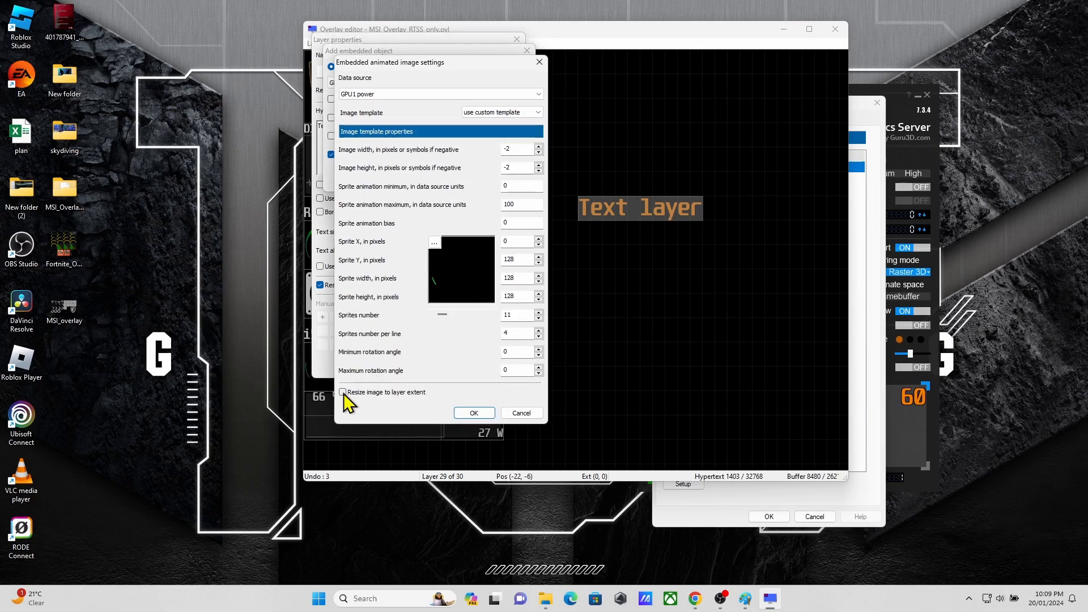
click(483, 417)
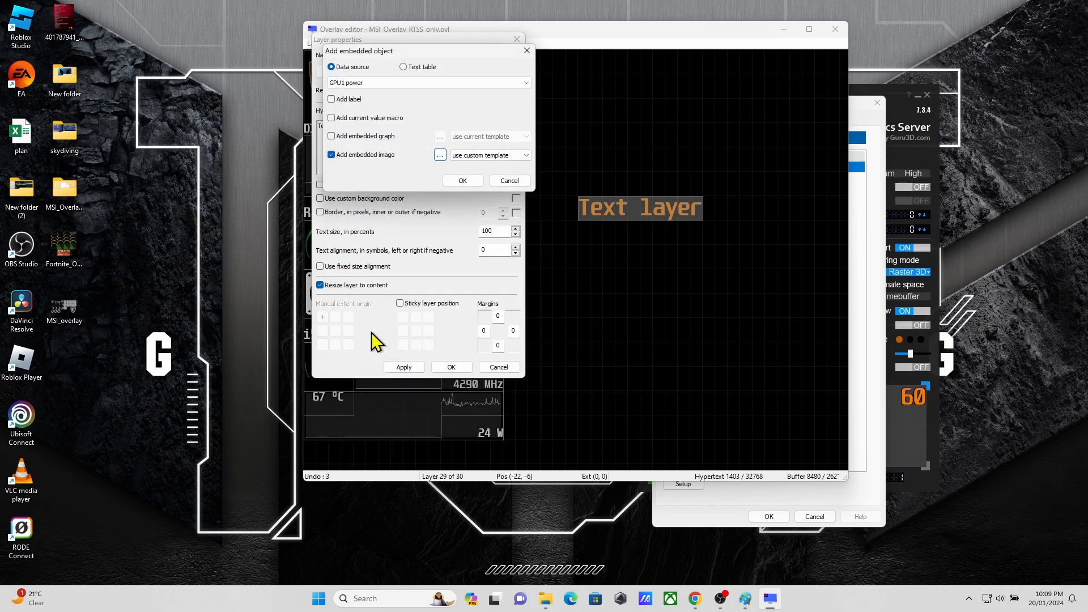
click(456, 181)
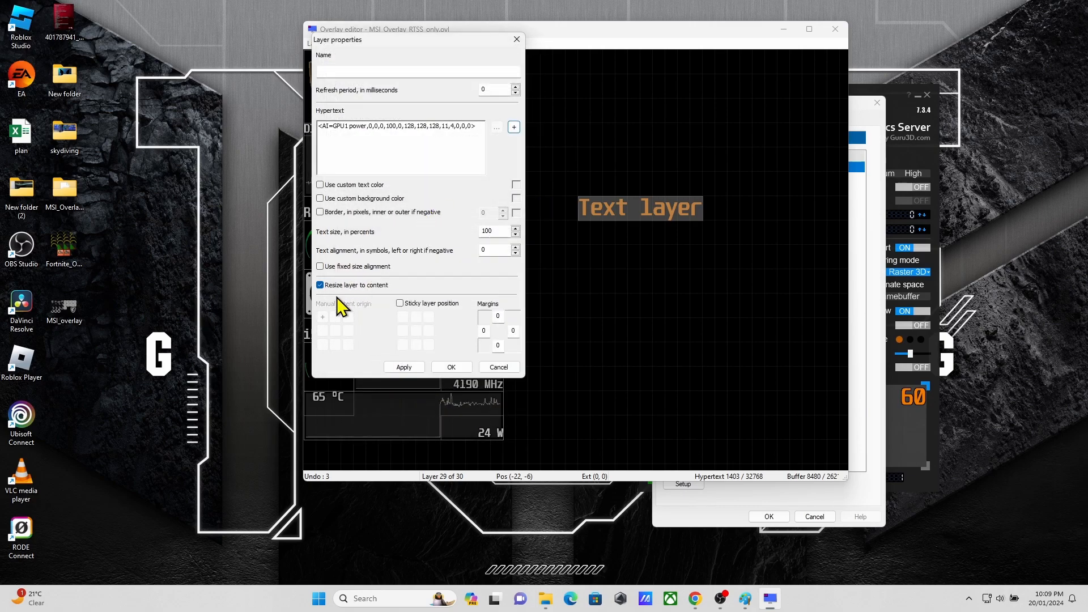
click(409, 368)
click(447, 370)
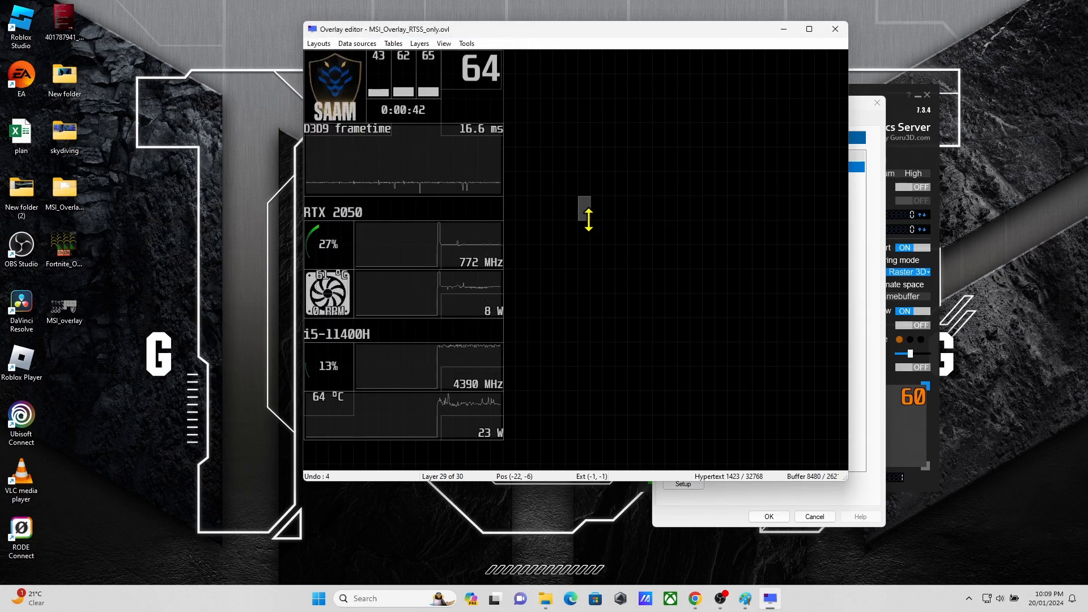
Step: Enlarge the GPU1 power gauge layer to extent (-8, -4) and move it to position (-18, -6)
drag(590, 230, 679, 301)
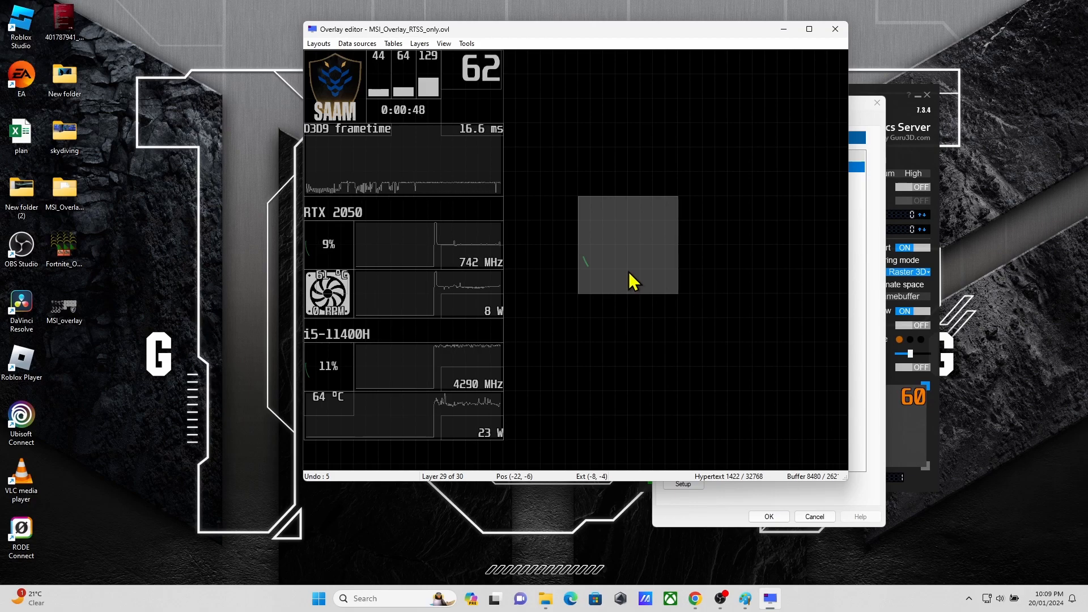
drag(634, 259, 588, 260)
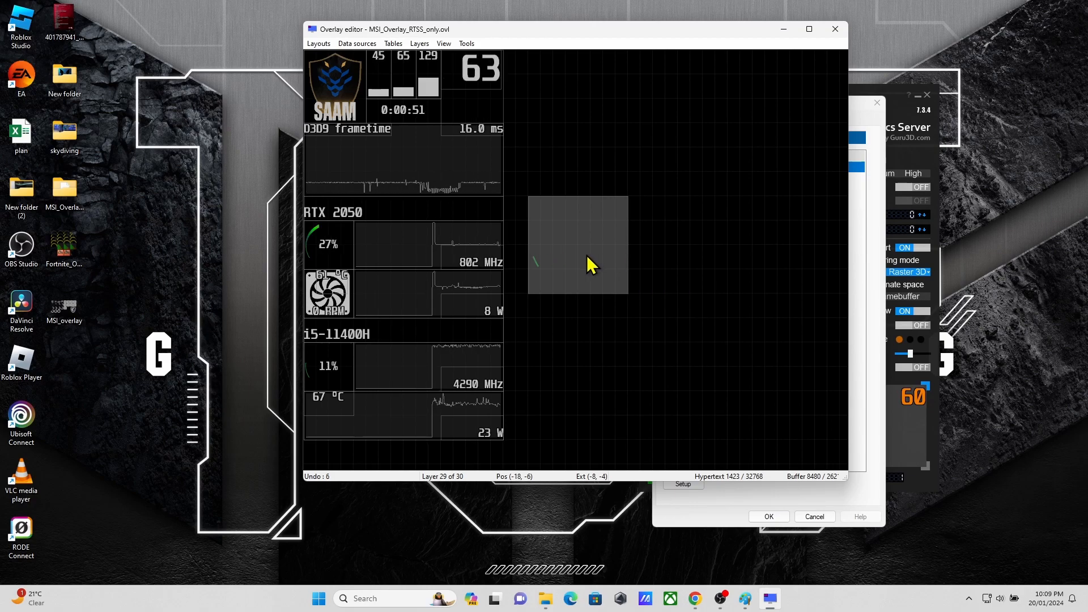
double_click(590, 263)
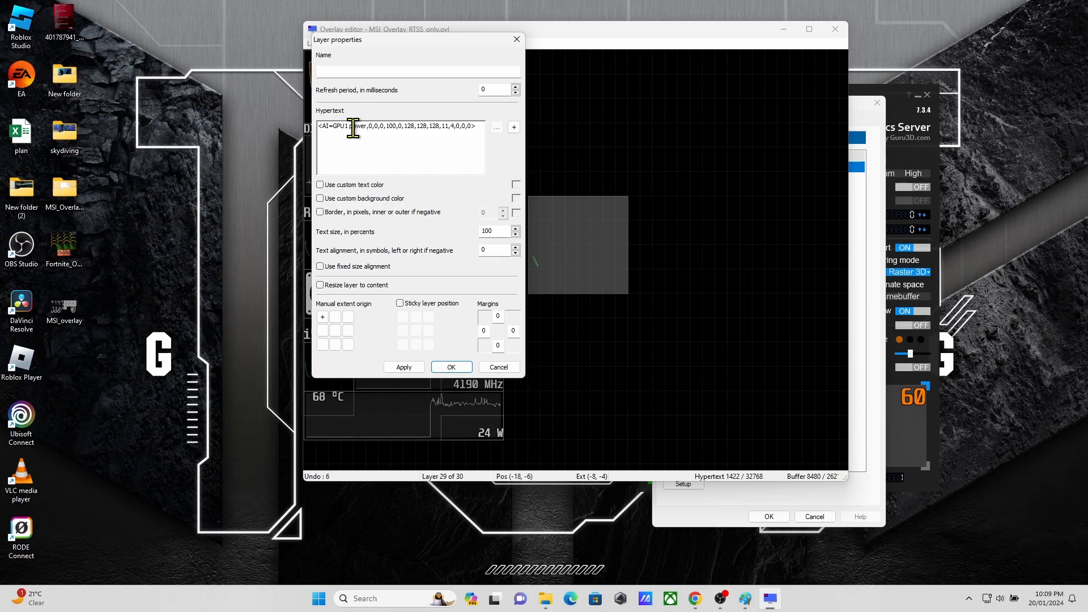
click(514, 127)
click(411, 83)
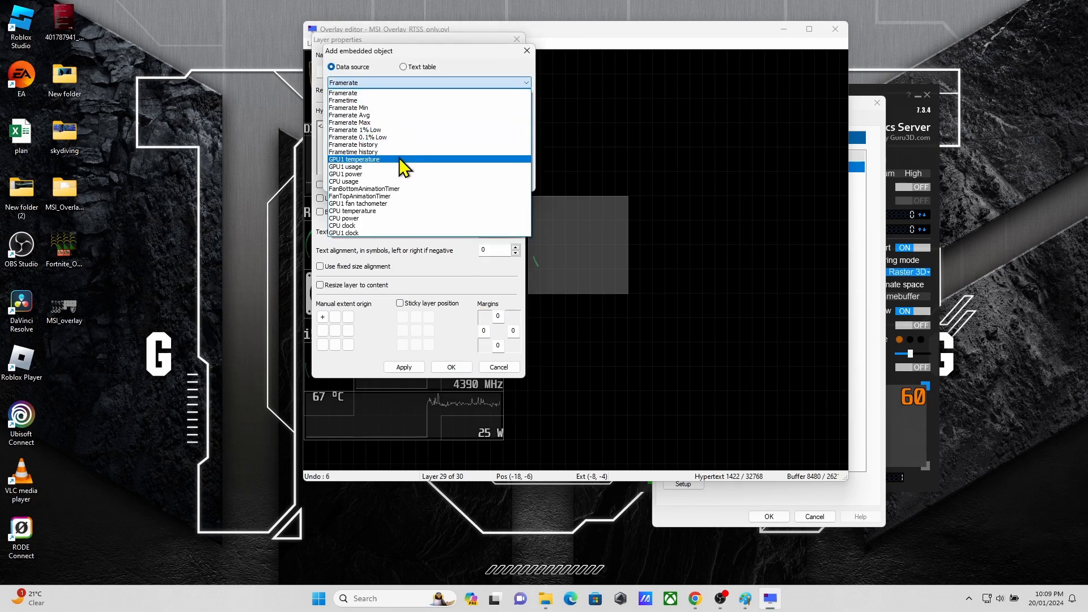
drag(465, 51, 644, 73)
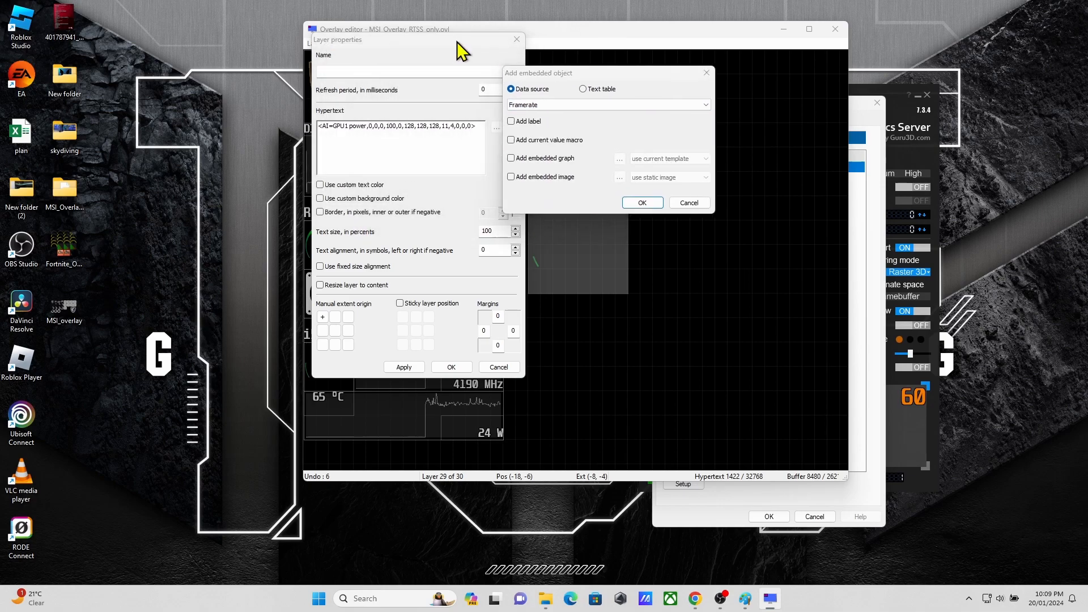
click(688, 202)
click(516, 40)
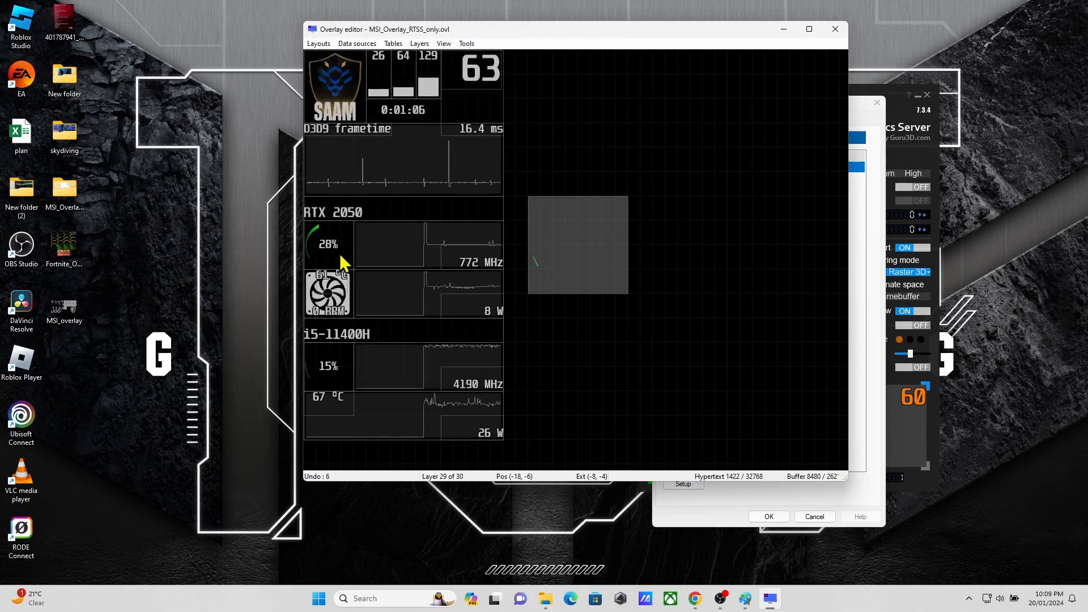
Step: Add a custom-template embedded image with CPU usage as its data source to the gauge layer
double_click(593, 253)
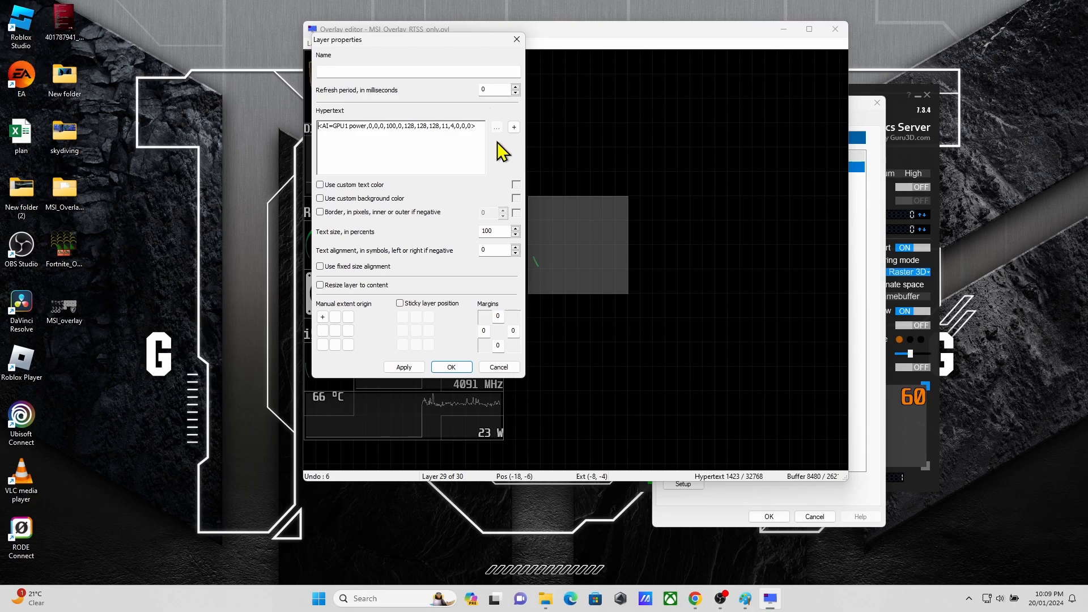
click(514, 127)
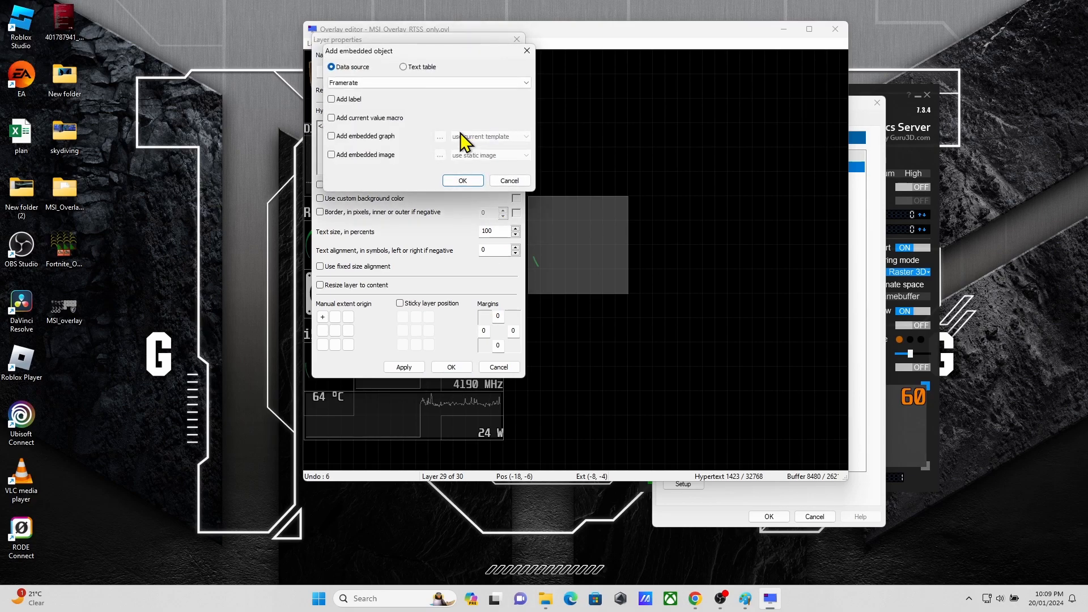
click(427, 84)
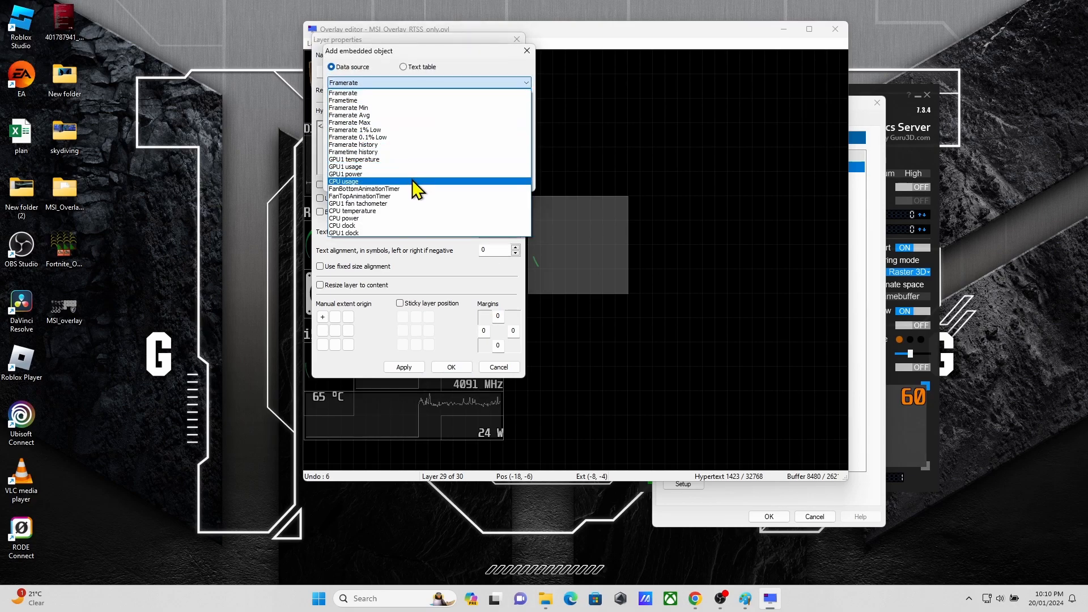
click(413, 182)
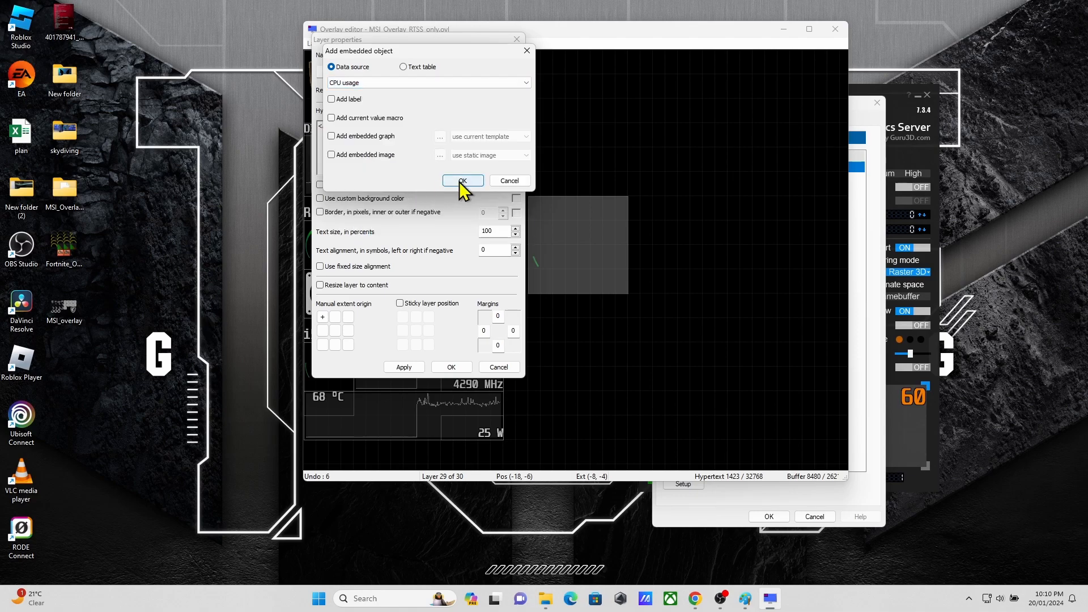
click(386, 159)
click(491, 155)
click(489, 172)
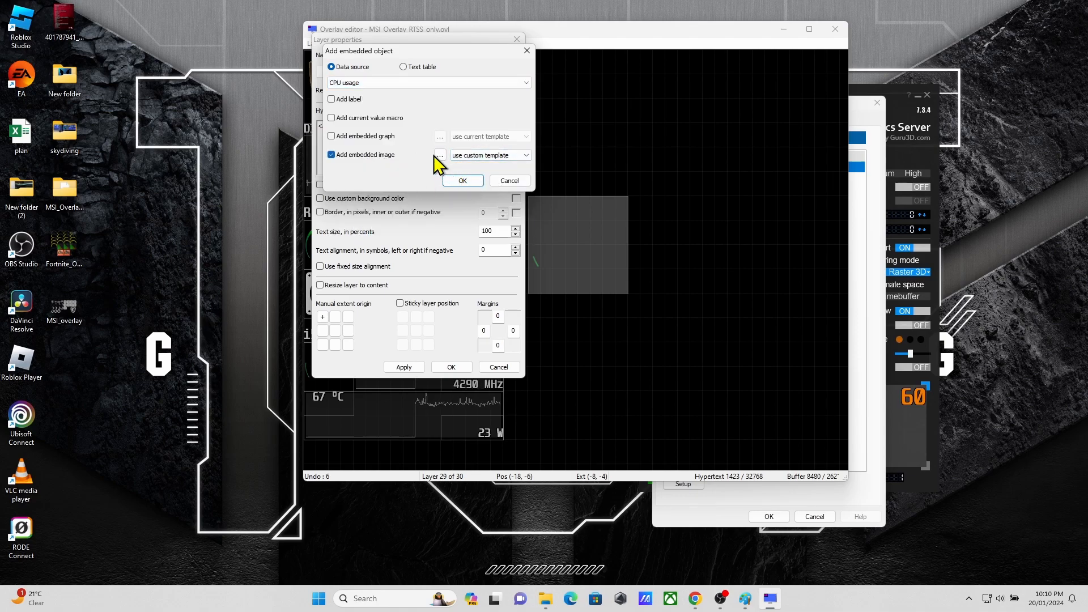
Step: Pick the first small arc as the sprite, with 11 sprites and 4 per line, and insert the CPU usage image
click(440, 155)
click(439, 245)
click(376, 206)
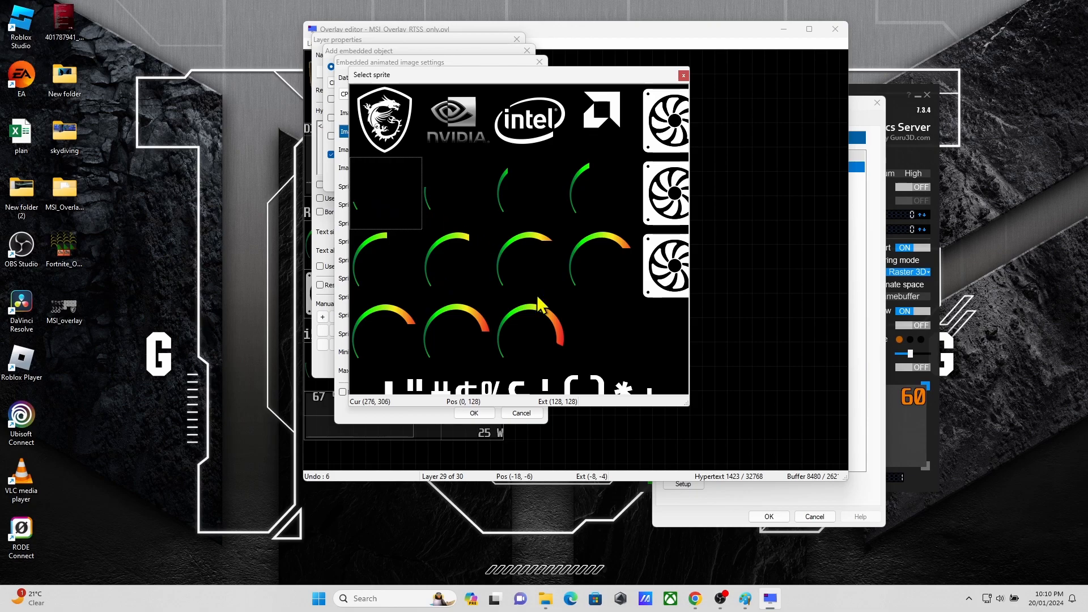
click(684, 74)
click(518, 314)
text(11)
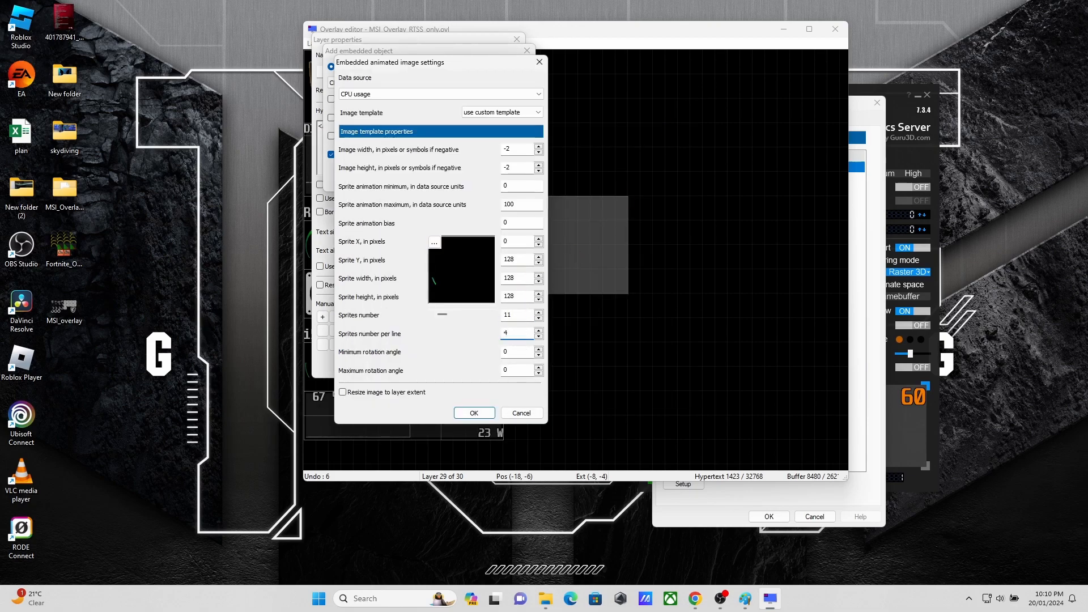
click(477, 413)
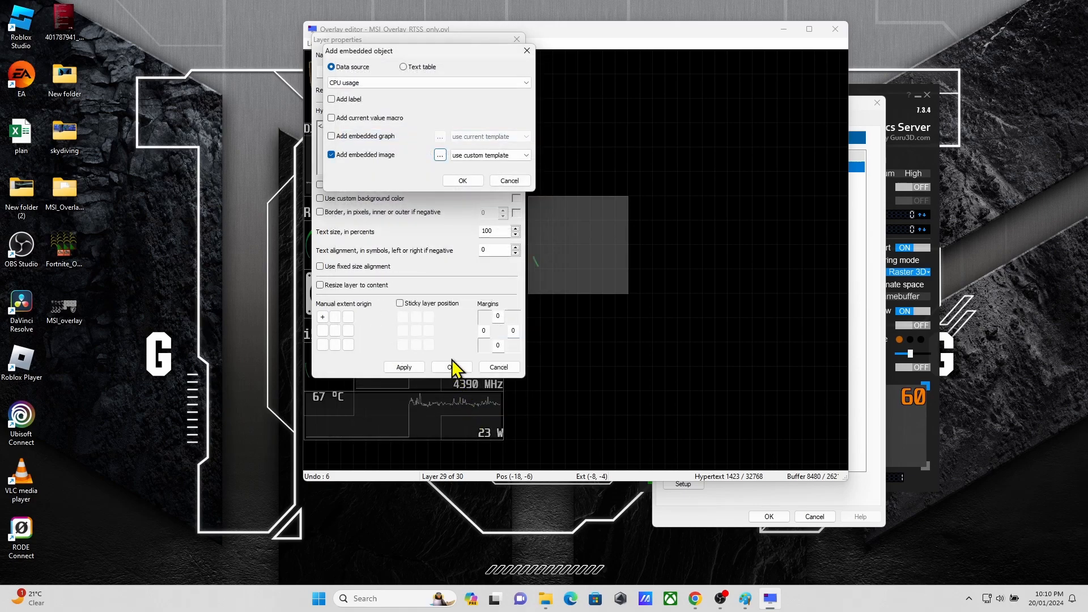
click(463, 180)
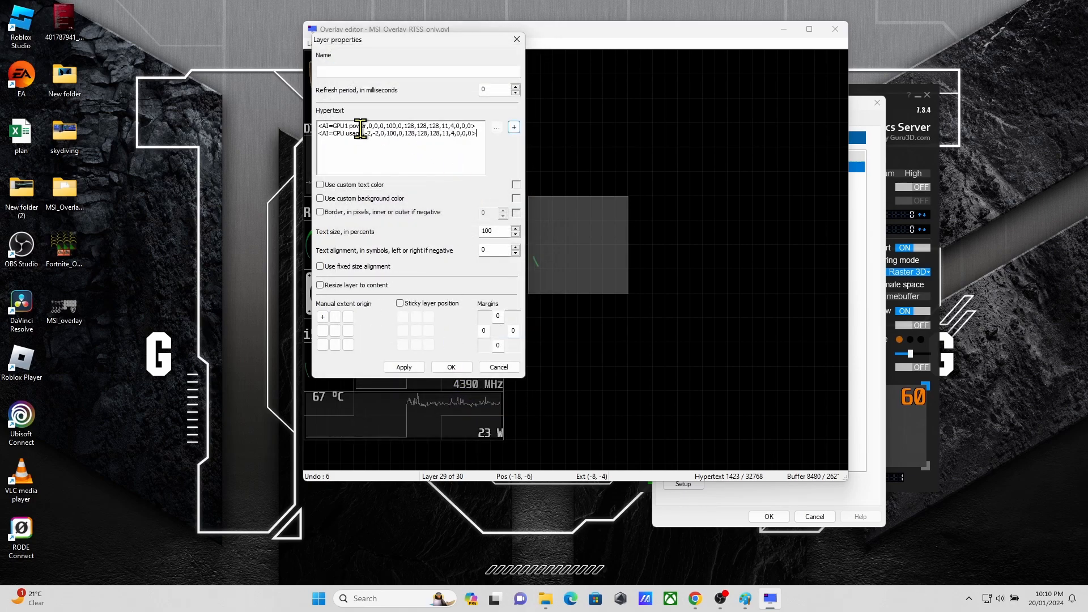
Step: Delete the GPU1 power image entry from the layer's hypertext and apply the layer properties
double_click(363, 128)
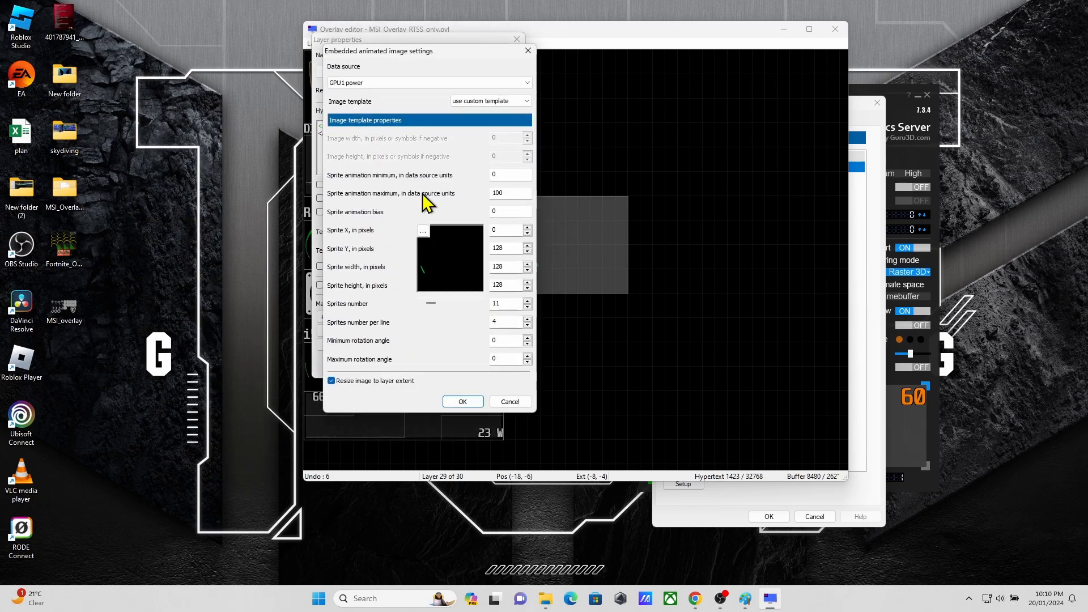
click(528, 44)
drag(477, 126, 318, 123)
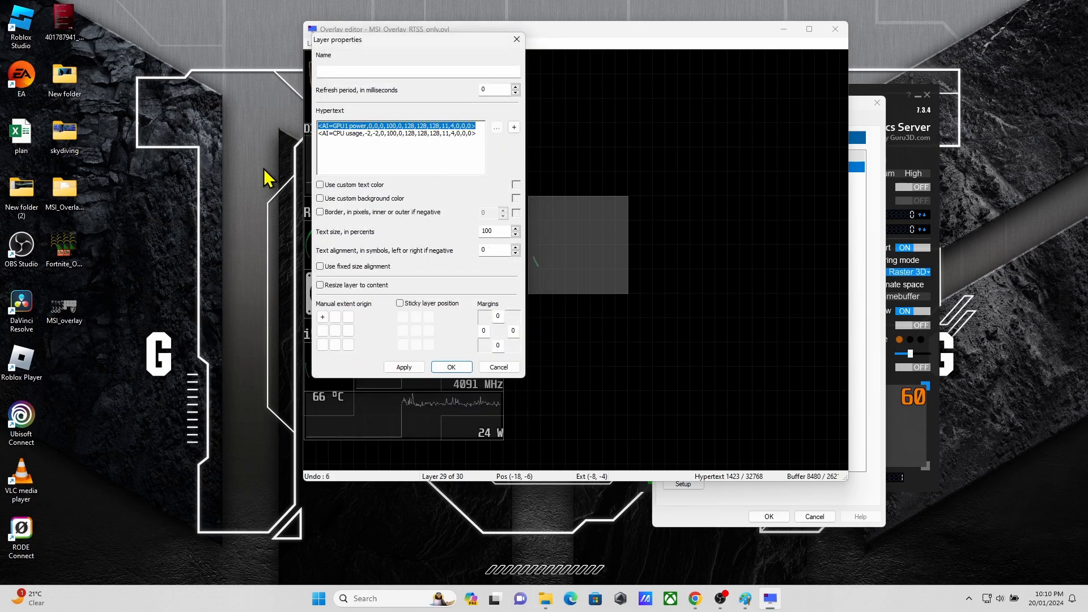
key(Delete)
key(Delete)
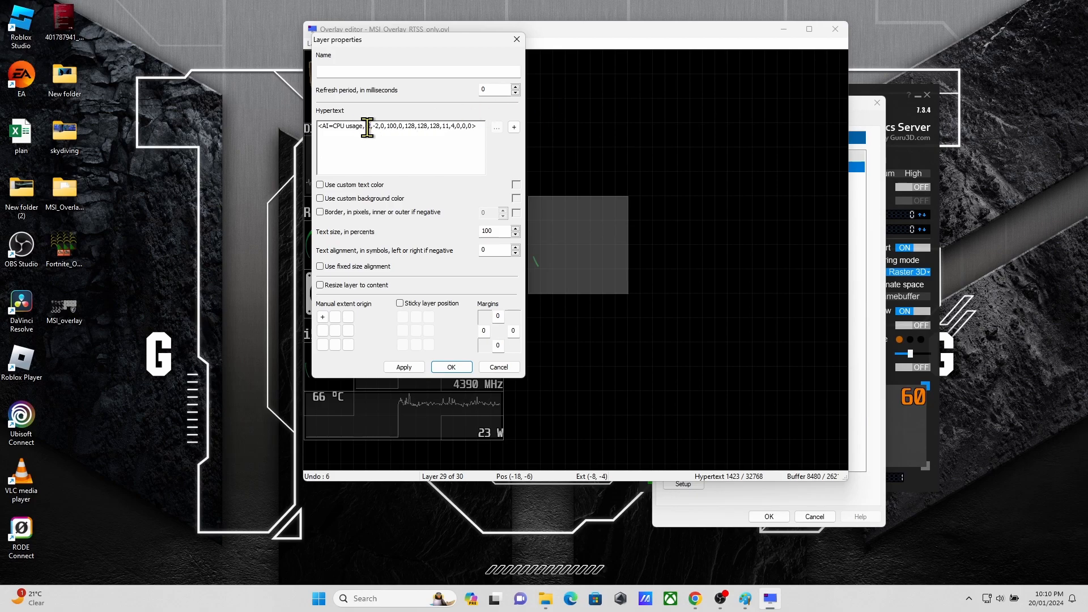
click(437, 371)
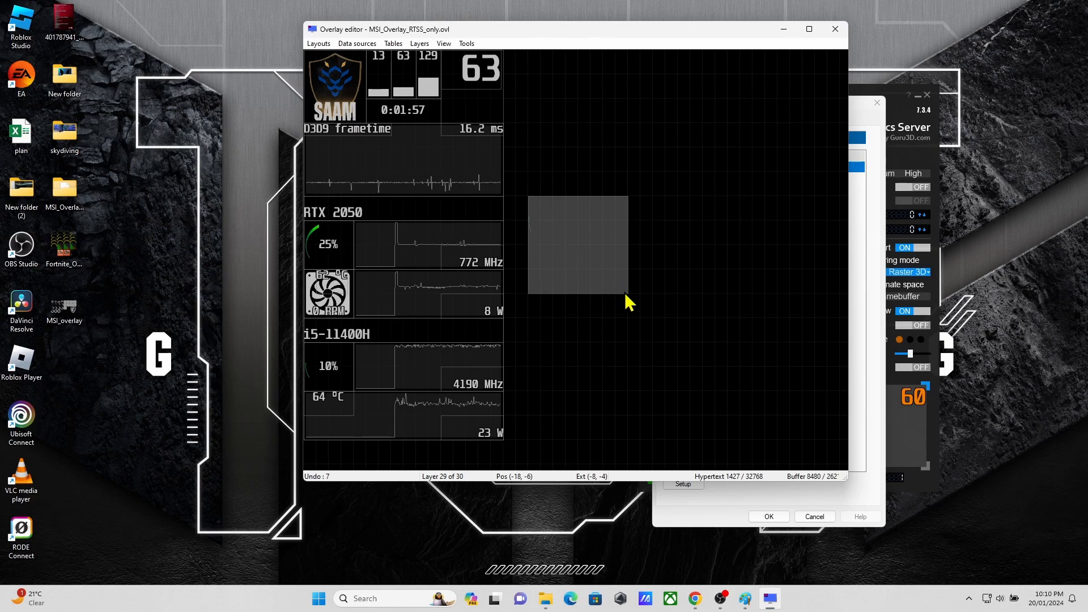
Step: Enlarge the gauge layer to extent (-18, -6) and move it to position (-21, -5)
drag(627, 295, 761, 368)
drag(575, 254, 616, 223)
Step: Add another custom-template embedded image to the gauge layer and pick the first small arc as its sprite, at X 0, Y 128
double_click(616, 223)
click(515, 127)
click(374, 155)
click(485, 155)
click(481, 172)
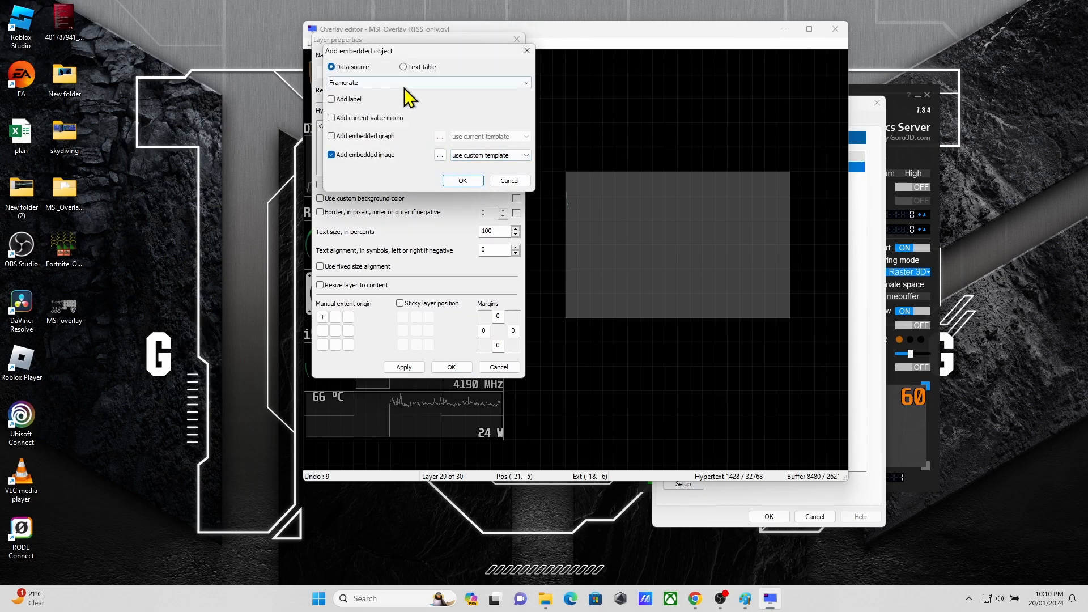
click(440, 156)
click(435, 242)
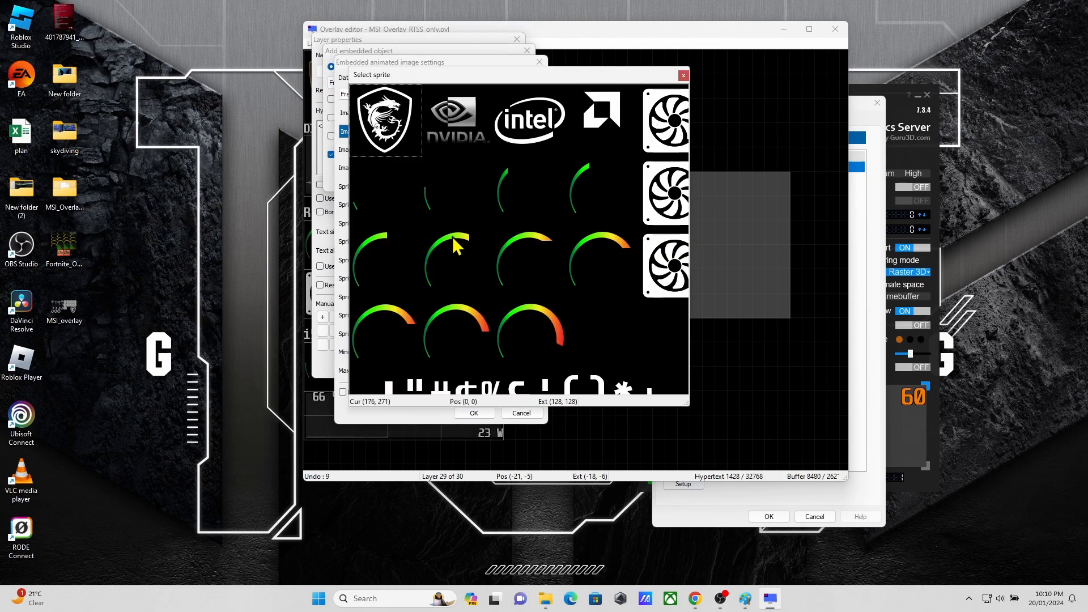
click(389, 223)
click(682, 77)
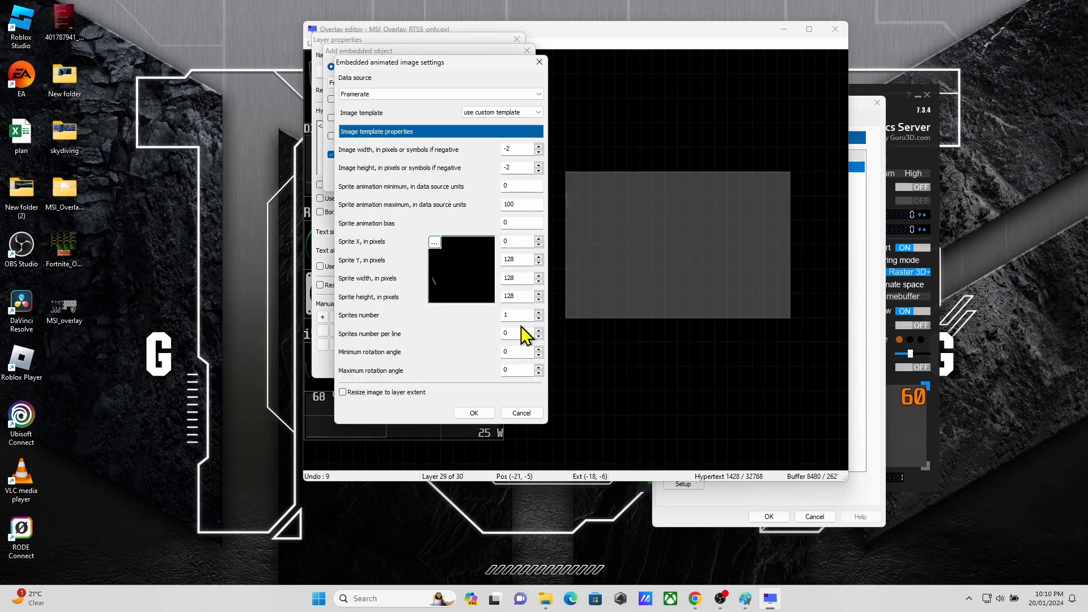
Step: Set 11 sprites with 4 per line, resized to the layer extent, and insert the image with GPU1 usage as data source
text(1)
click(474, 412)
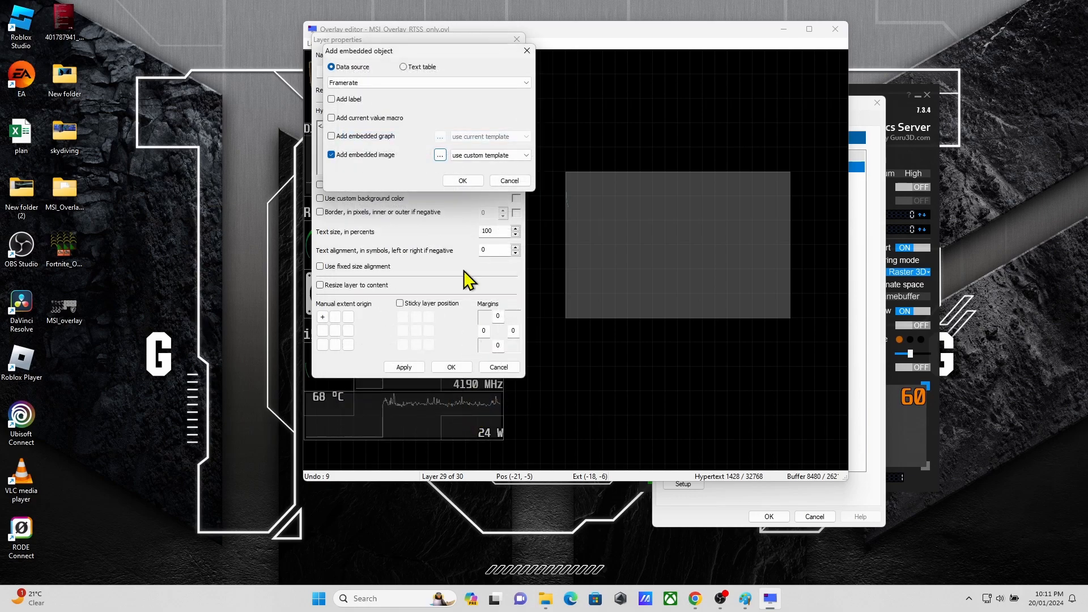
click(452, 84)
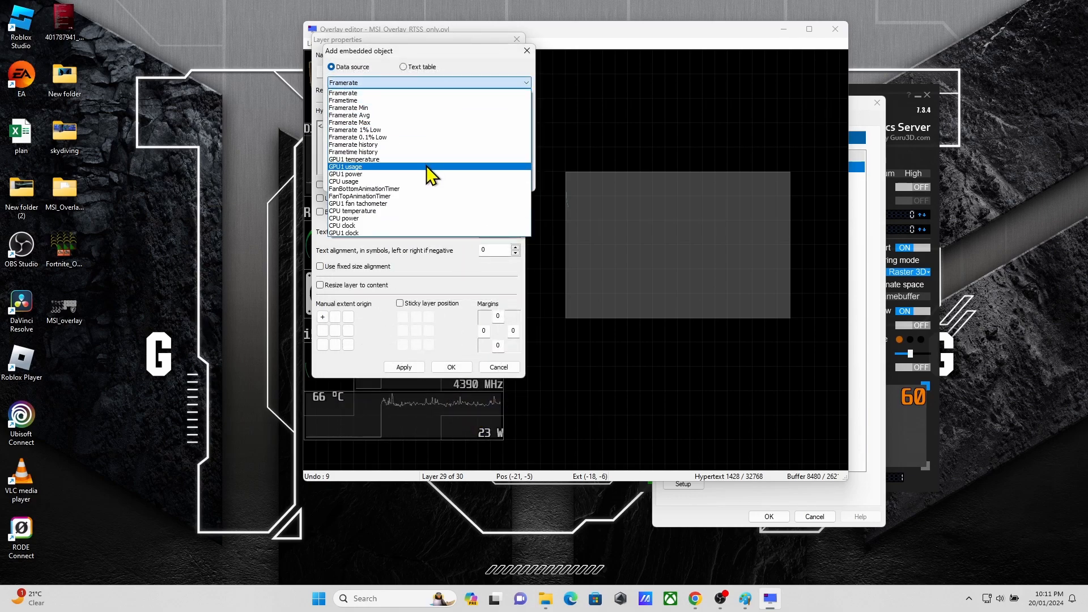
click(427, 165)
click(463, 180)
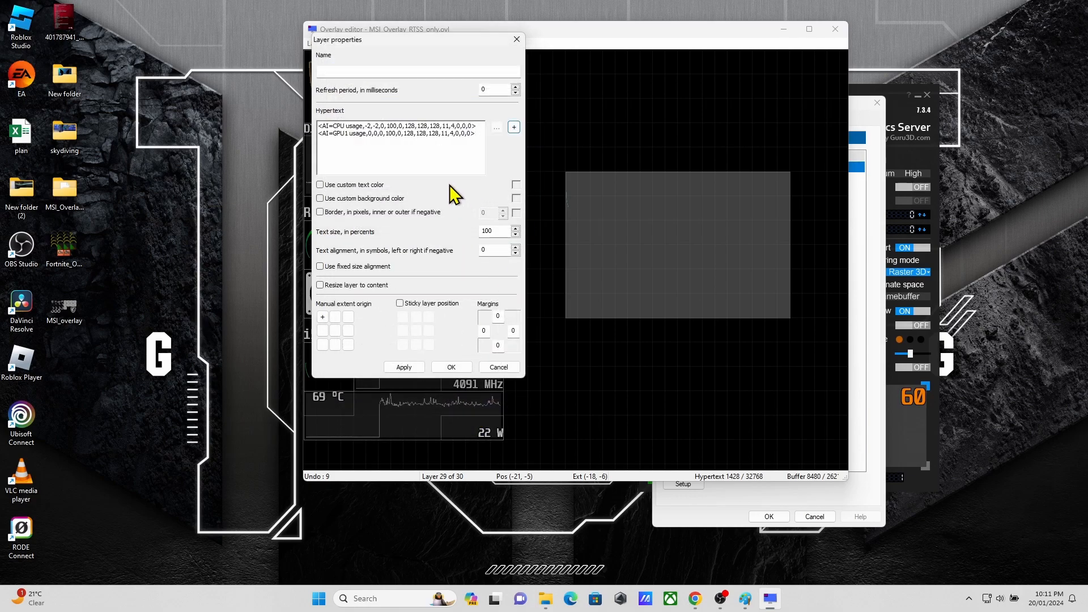
Step: Delete the CPU usage image entry from the layer's hypertext
double_click(409, 126)
click(528, 51)
drag(480, 127, 304, 123)
key(BackSpace)
Step: Apply the GPU1 usage gauge with a centred manual extent origin and shrink its layer to extent (-7, -4)
double_click(378, 130)
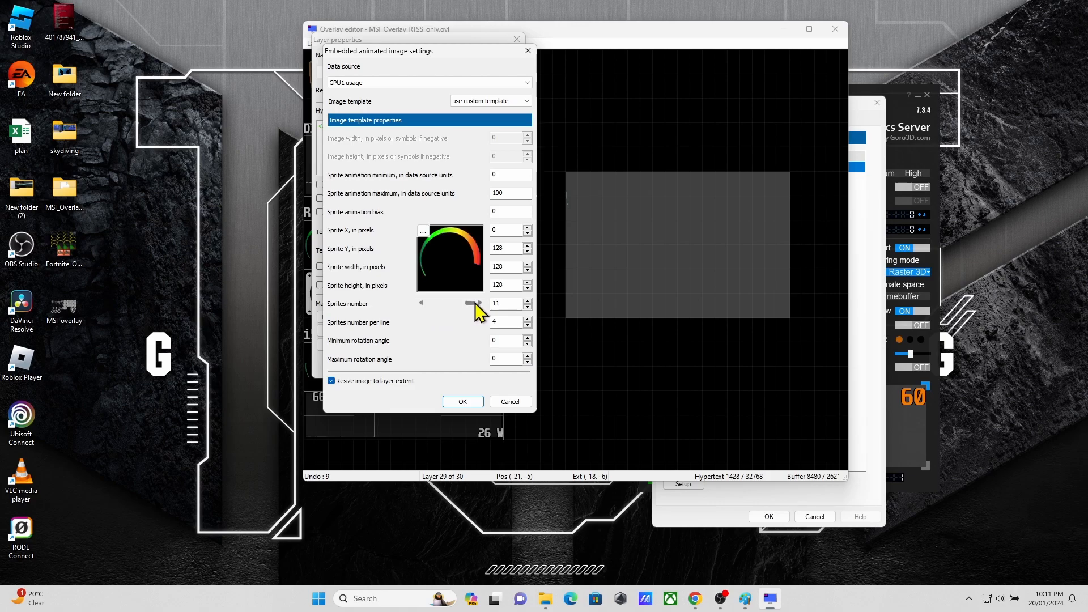
click(510, 402)
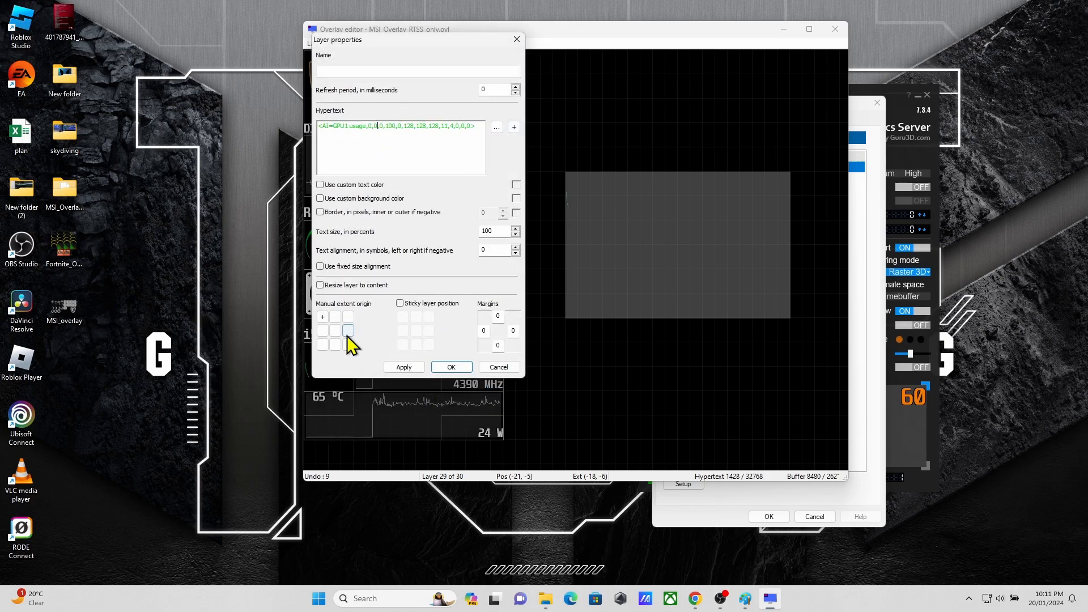
click(447, 369)
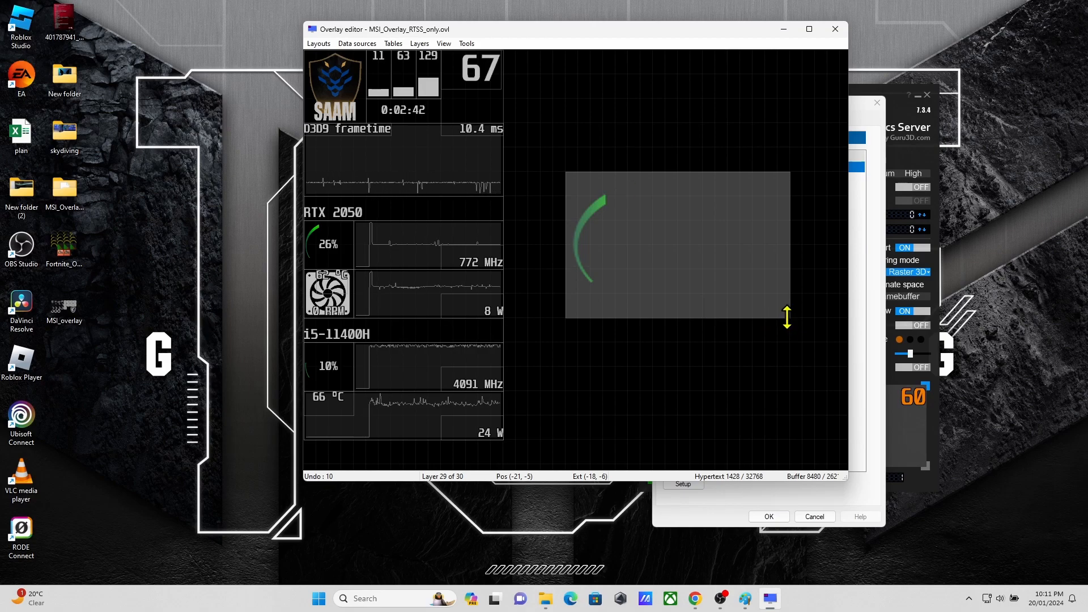
drag(790, 318, 657, 272)
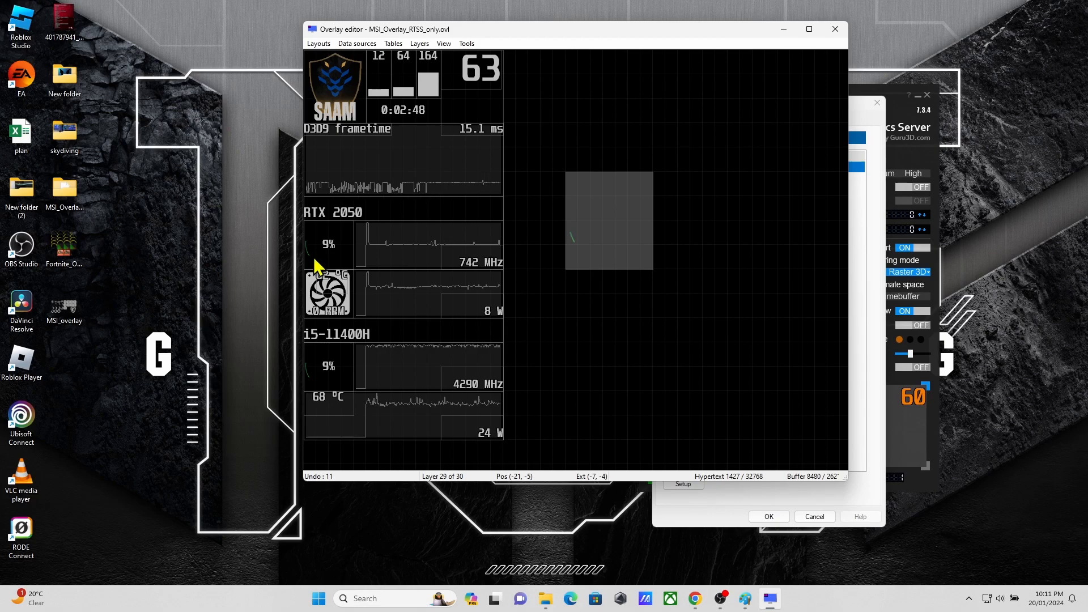
Step: Open the gauge layer's properties and try adding a percent sign inside its hypertext
double_click(605, 234)
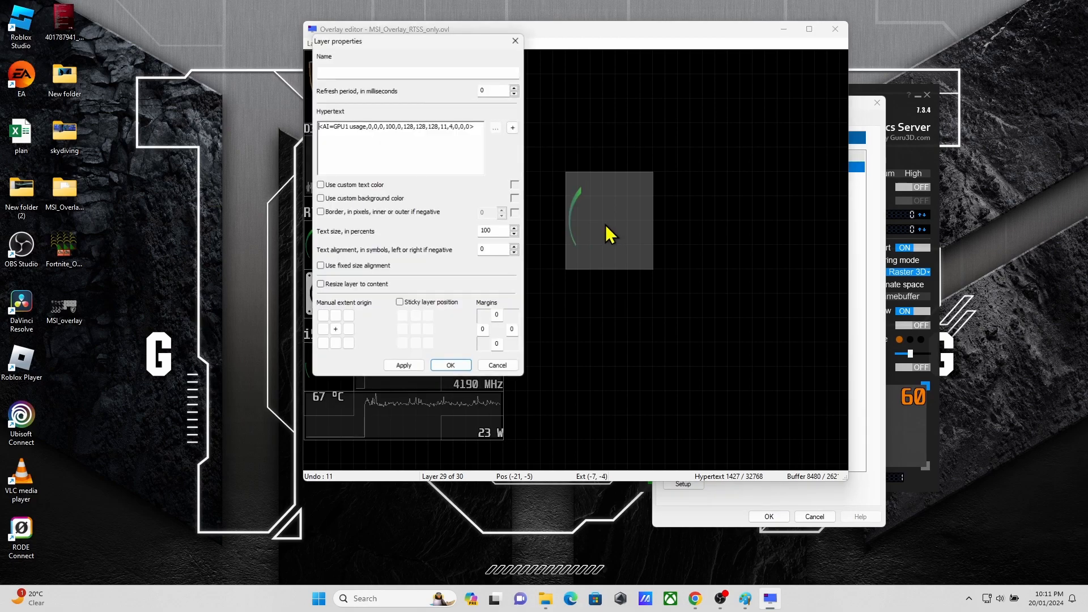
click(367, 125)
text(%)
key(BackSpace)
click(414, 74)
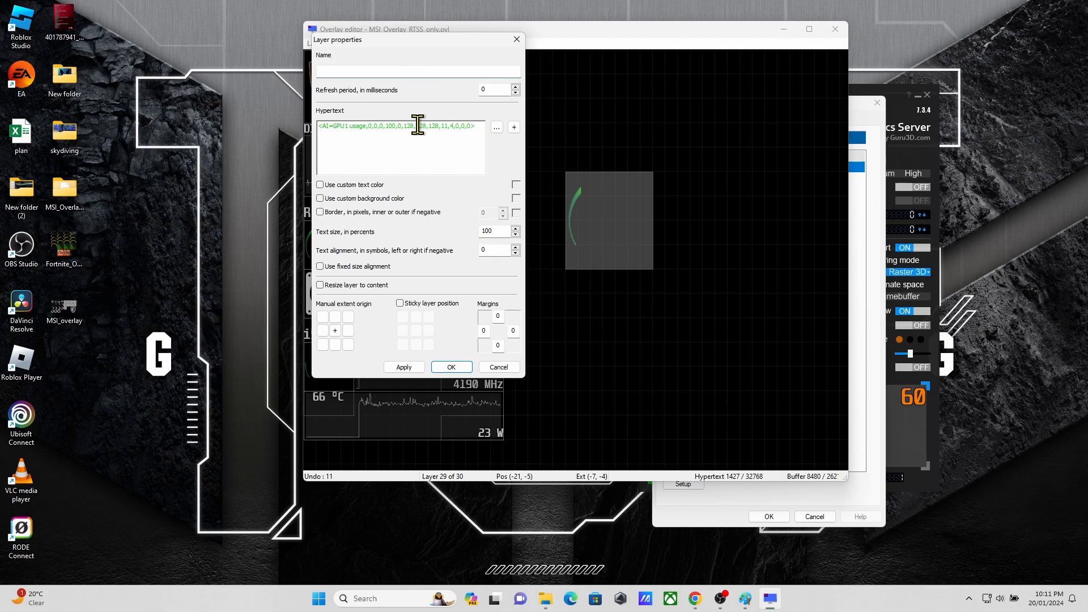
Step: Change the embedded gauge image's data source to GPU1 power in the layer's hypertext
double_click(418, 125)
click(423, 85)
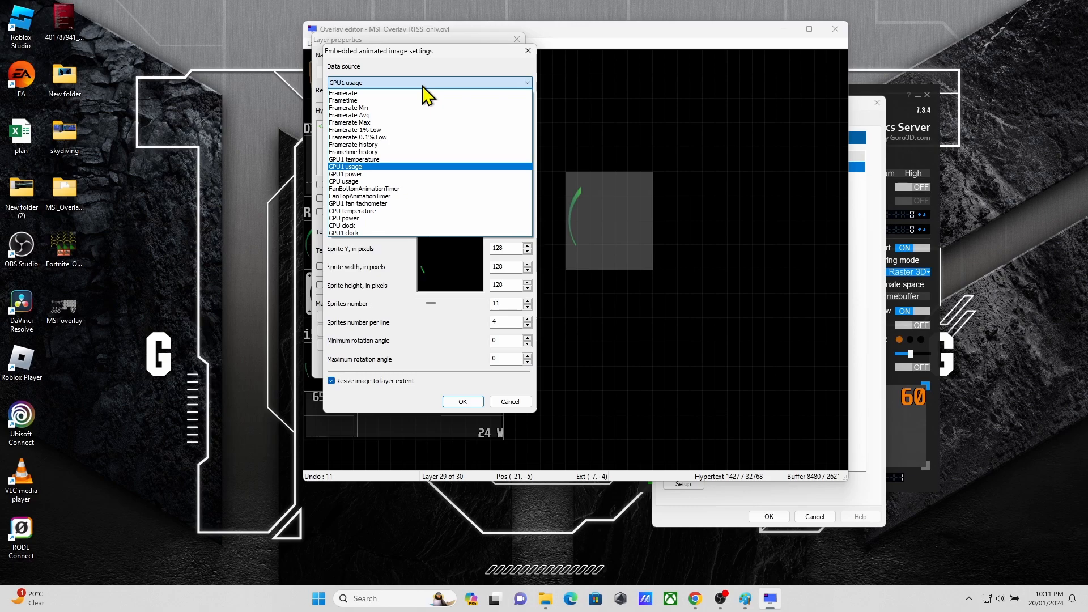
click(421, 175)
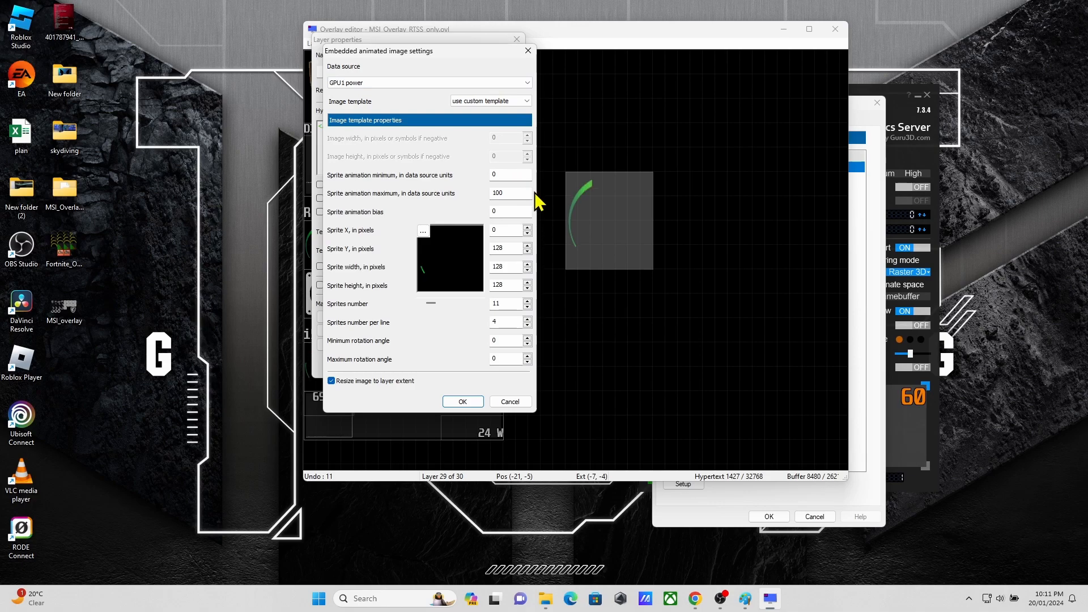
click(463, 401)
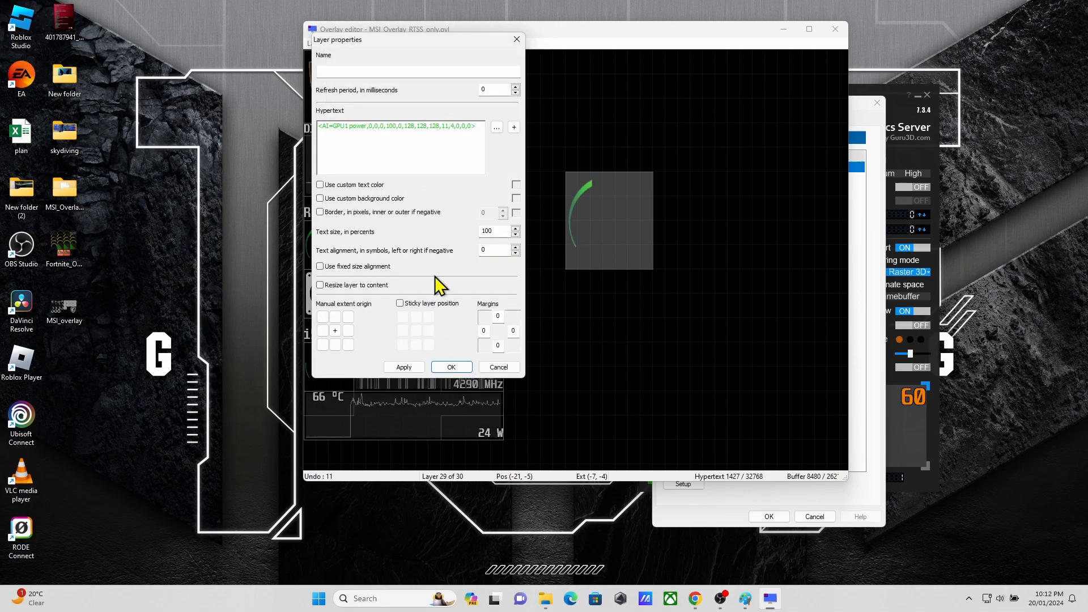
Step: Append %% after the image entry in the gauge layer's hypertext and apply the layer properties
text(%)
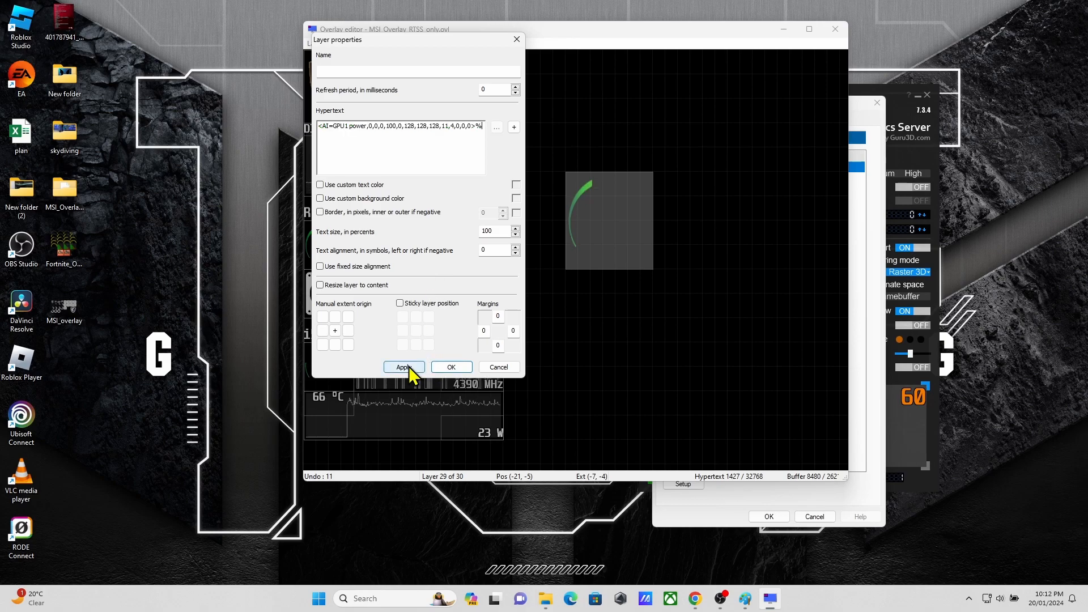
text(%)
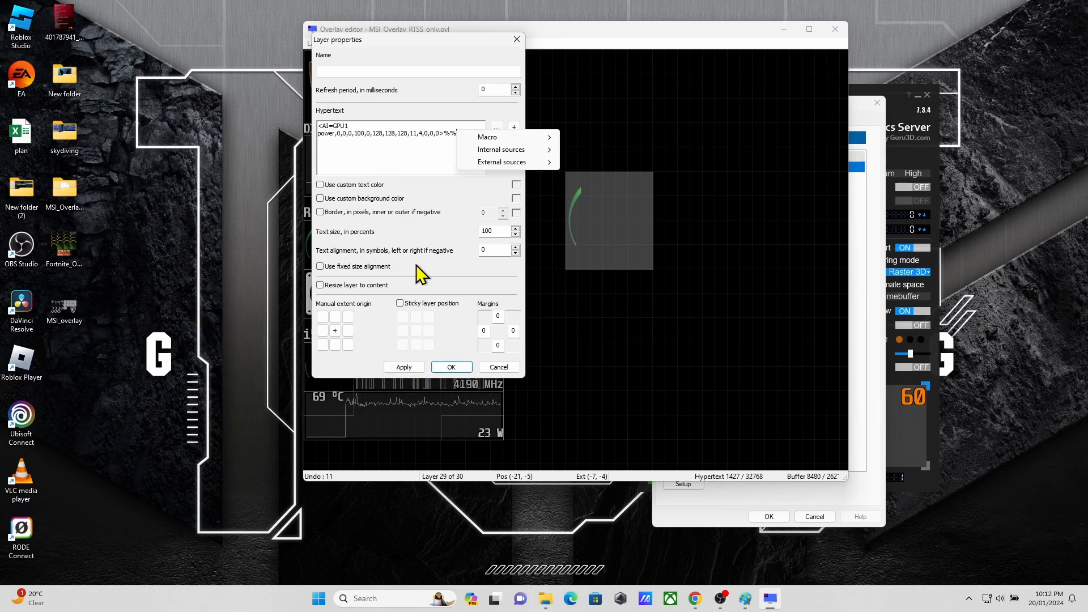
click(367, 160)
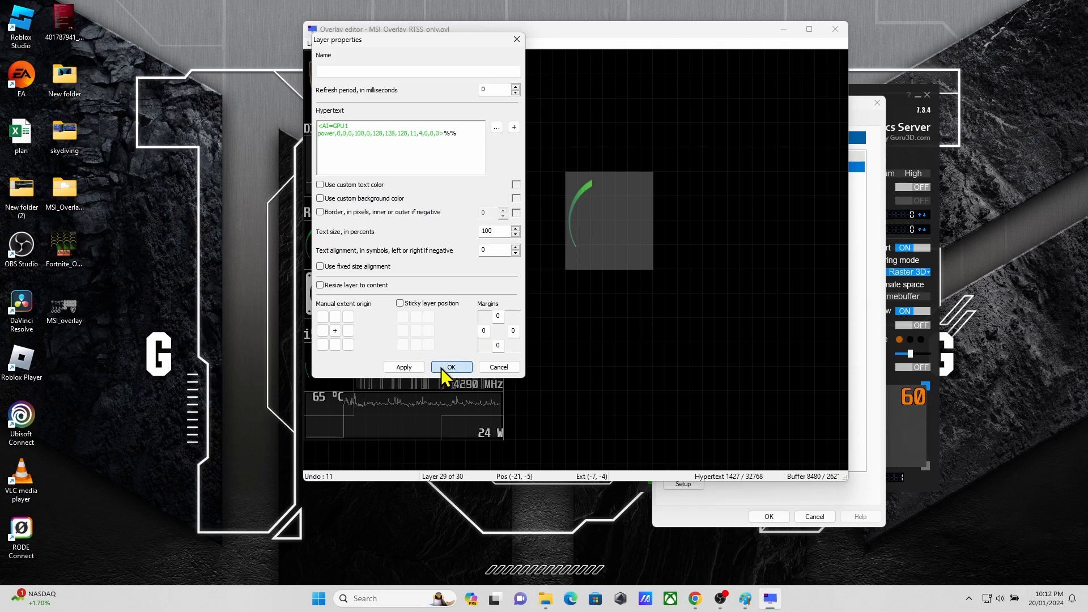
click(442, 369)
double_click(639, 219)
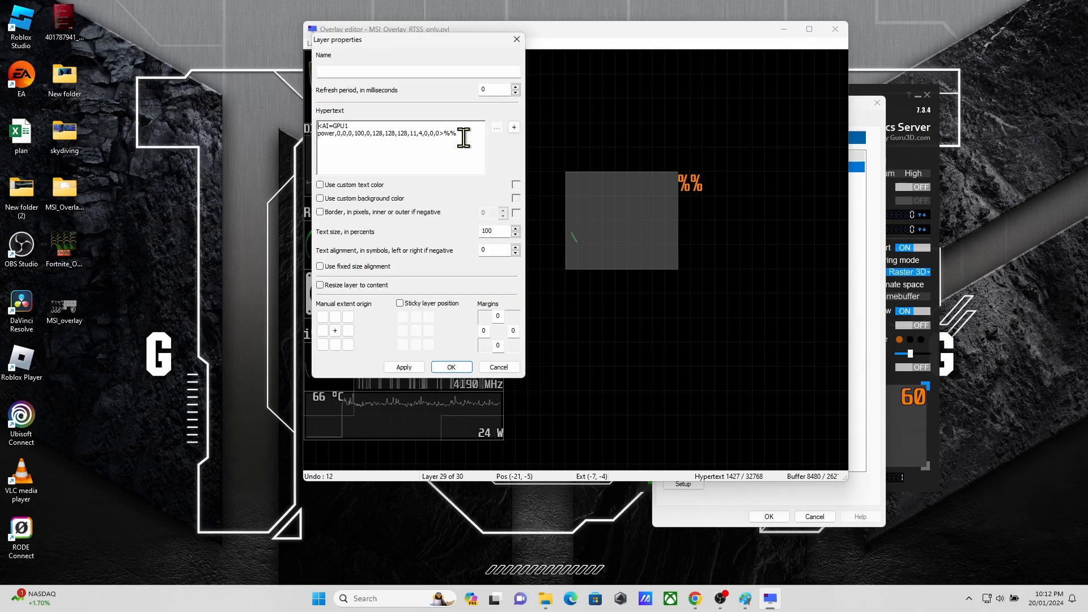
key(BackSpace)
key(BackSpace)
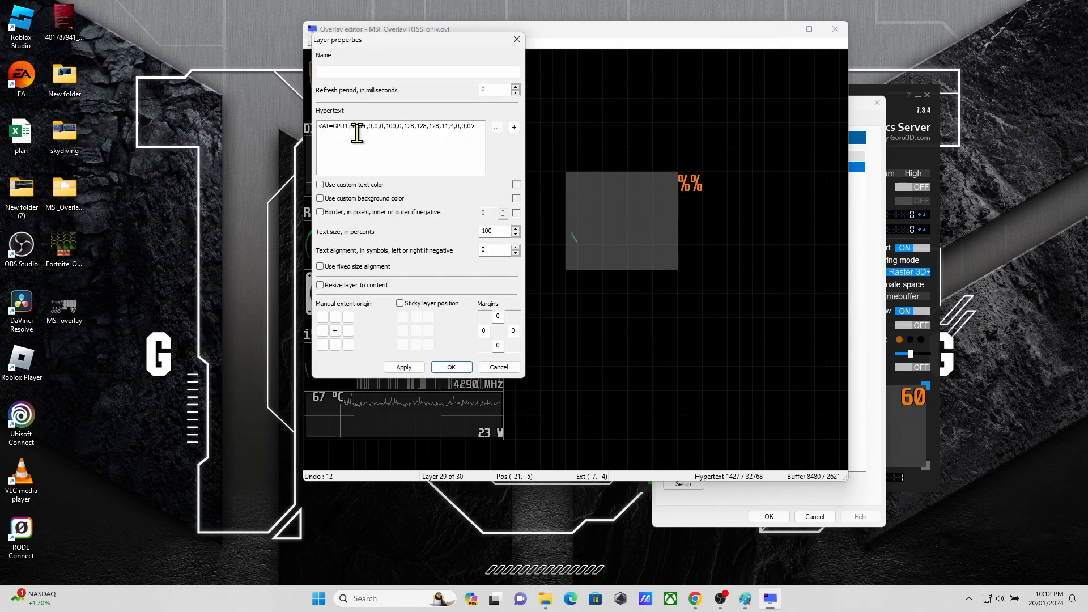
click(517, 39)
Step: Examine the hypertext of the existing usage percentage layer in the RTX 2050 section
double_click(315, 235)
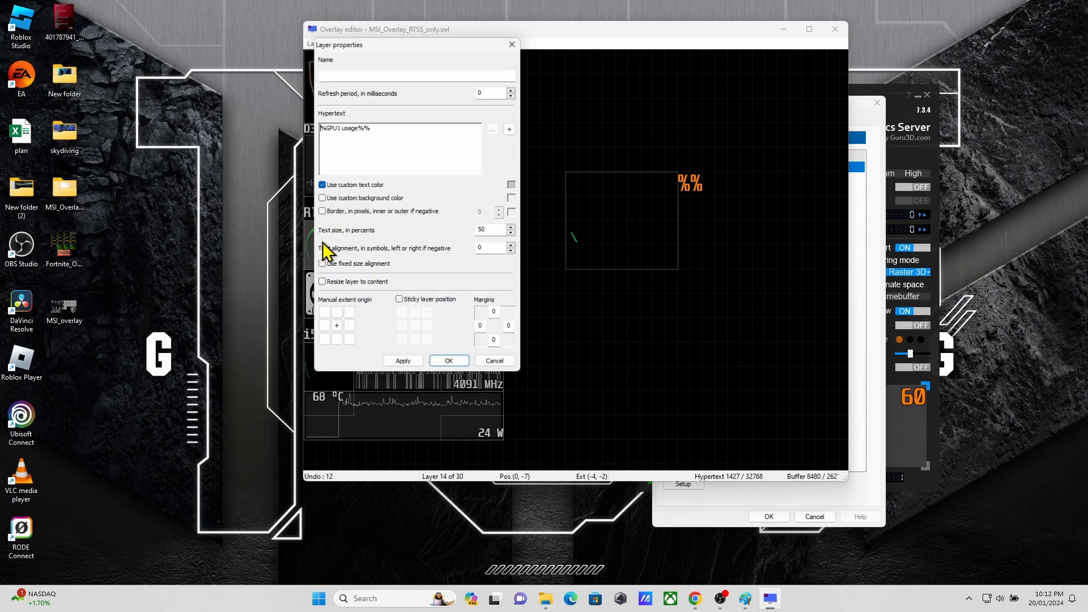
click(407, 137)
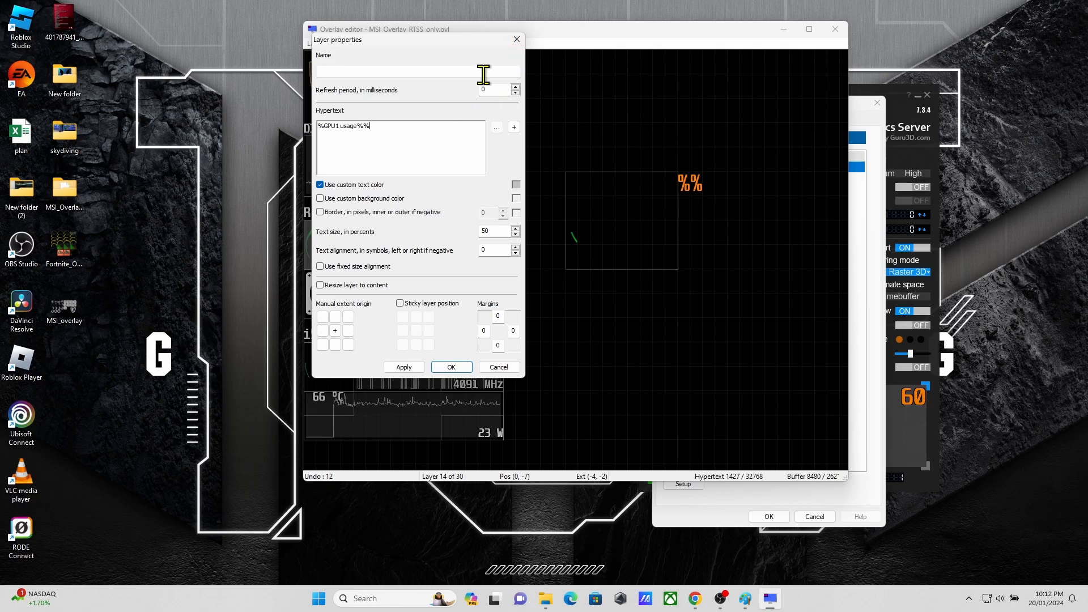
click(516, 39)
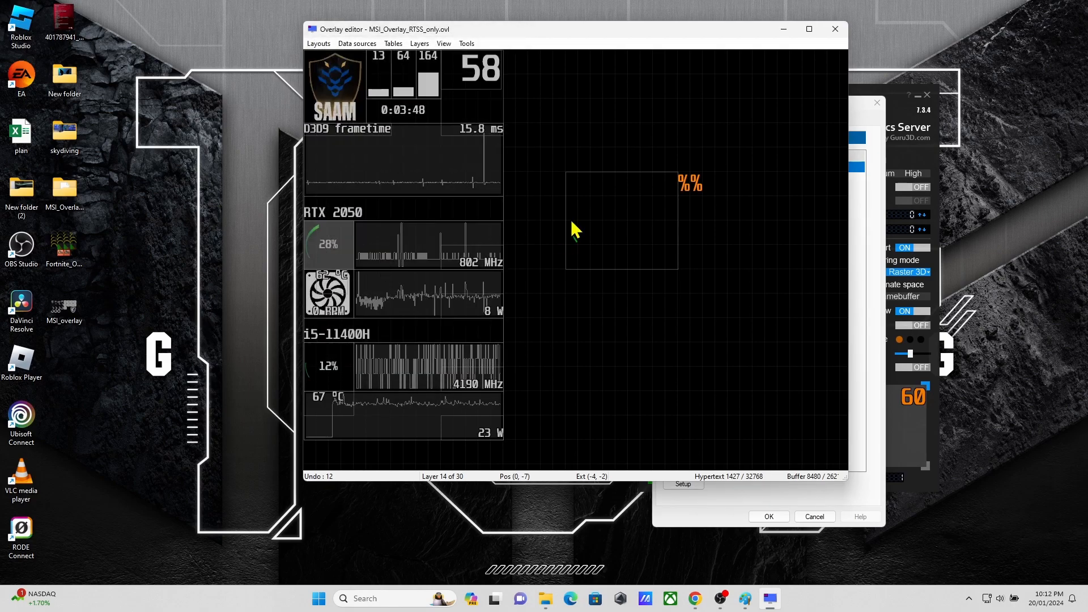
Step: Remove the trailing %% from the gauge layer's hypertext and apply the change
click(622, 241)
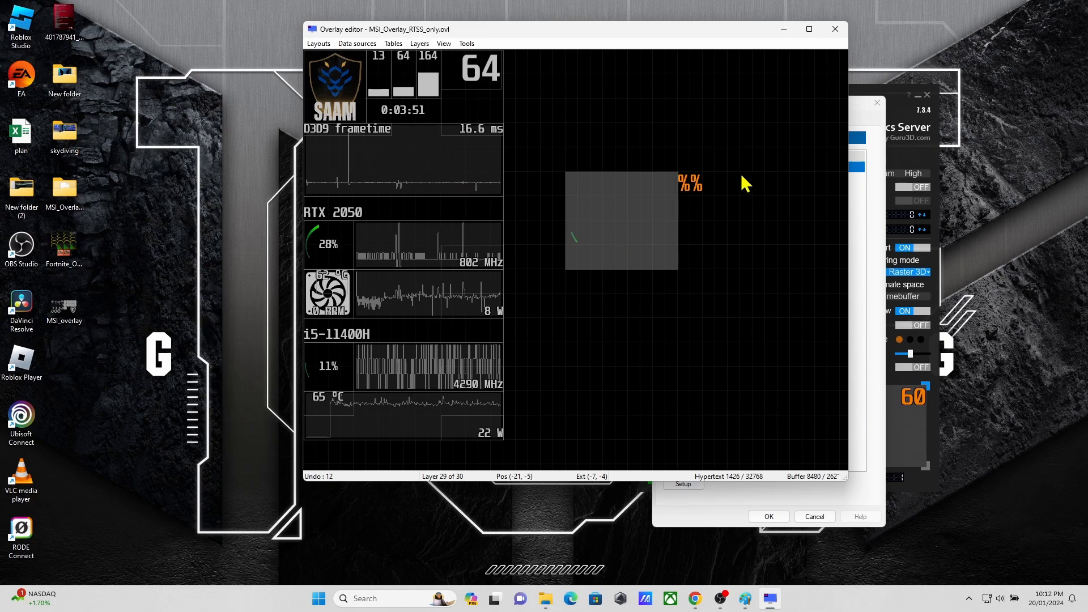
double_click(648, 202)
click(484, 157)
key(BackSpace)
key(BackSpace)
key(Return)
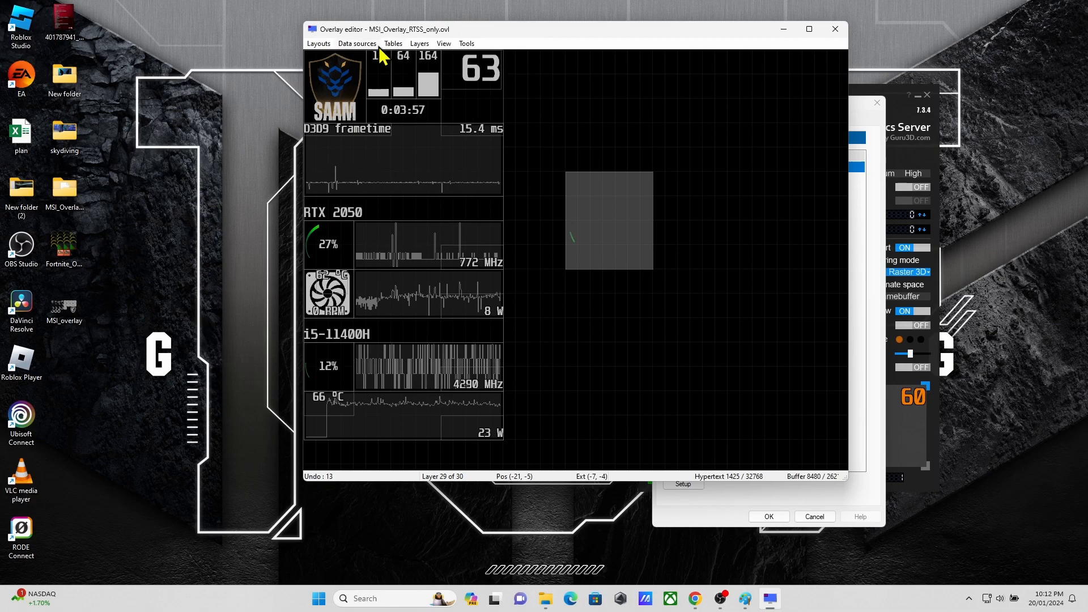
Step: Add a new text layer and insert the GPU1 usage current value macro as its content
click(420, 43)
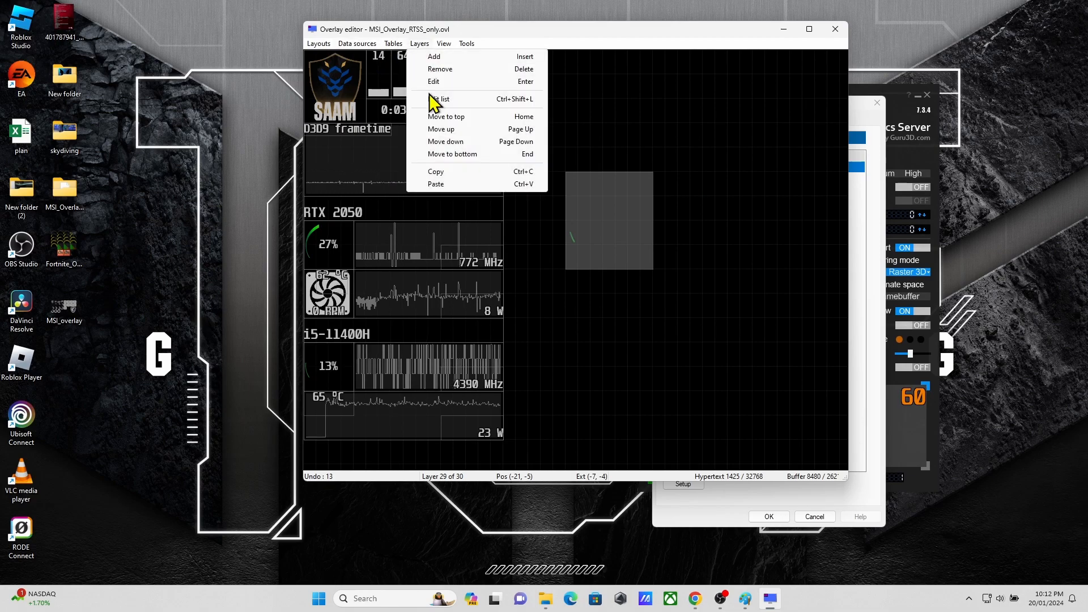
click(450, 57)
double_click(644, 214)
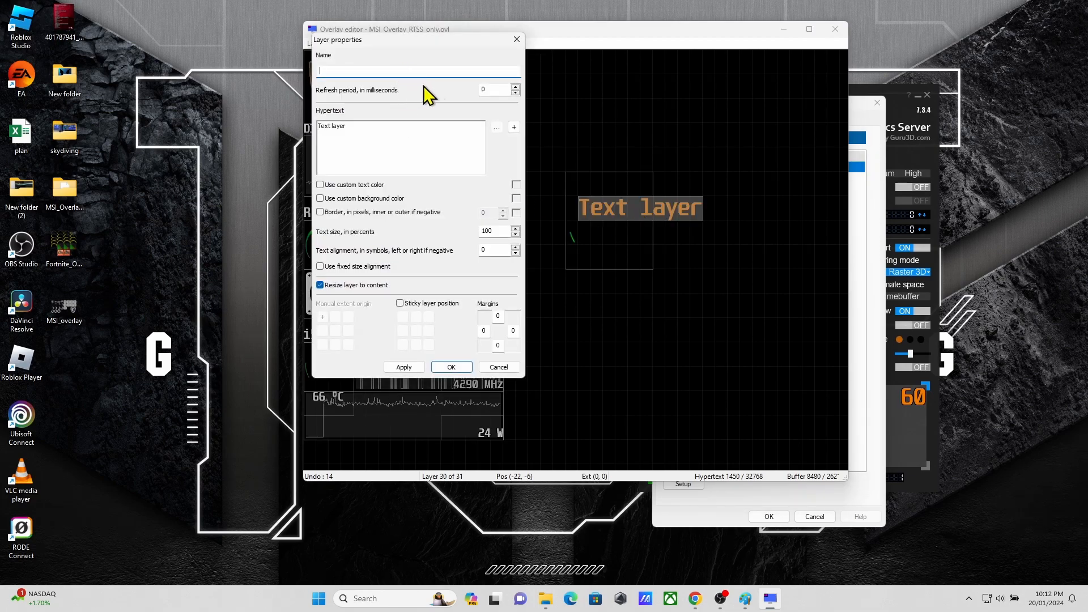
click(515, 127)
click(410, 84)
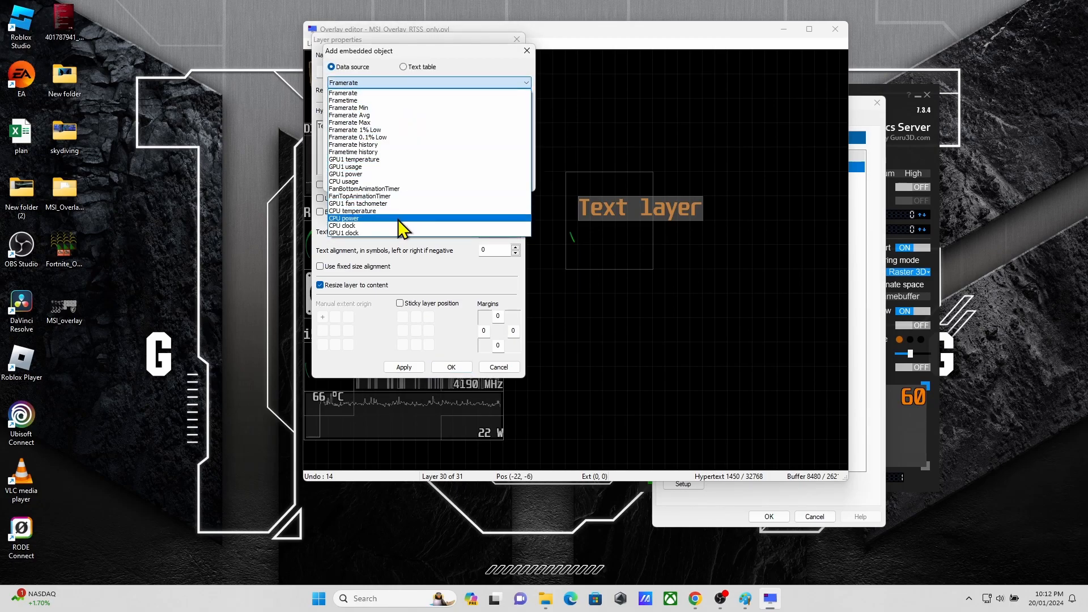
click(390, 168)
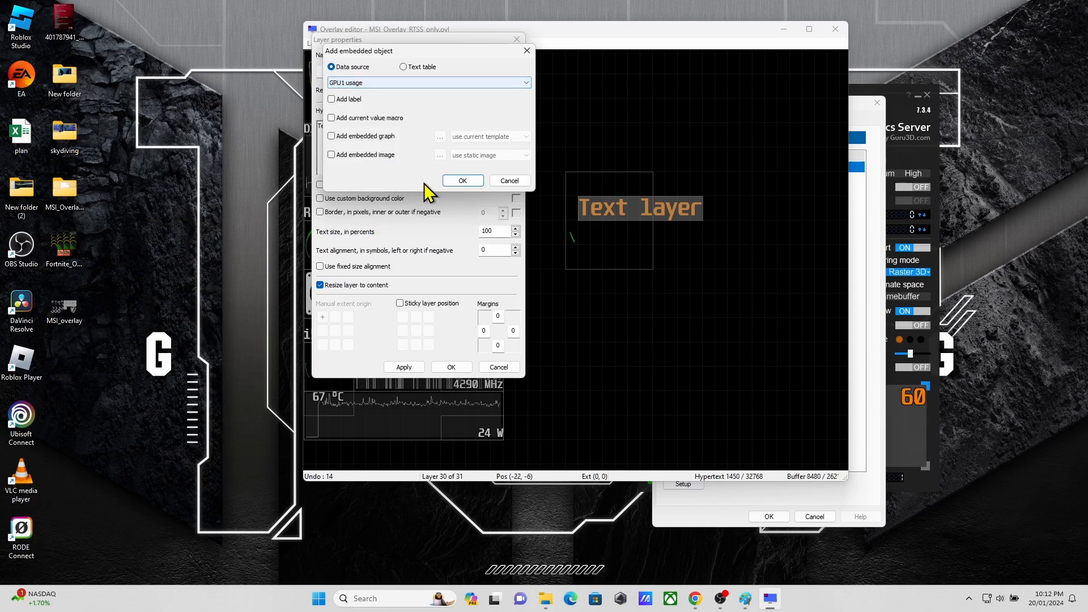
click(332, 118)
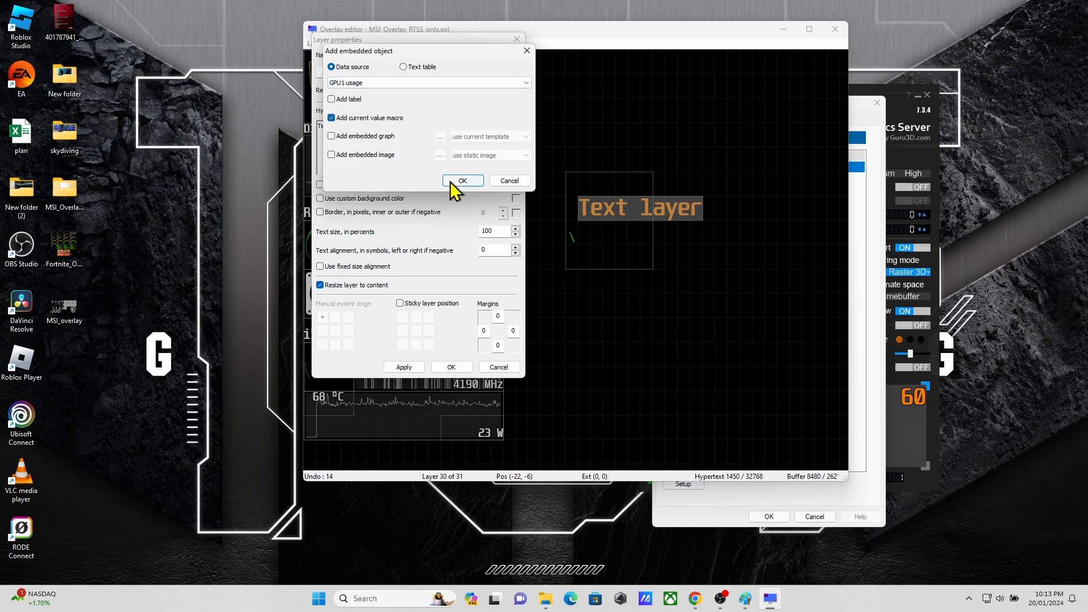
click(463, 180)
Step: Turn off resizing to content for the GPU1 usage text layer and move it inside the gauge at (-23, -7)
click(321, 285)
click(452, 367)
drag(615, 214, 624, 241)
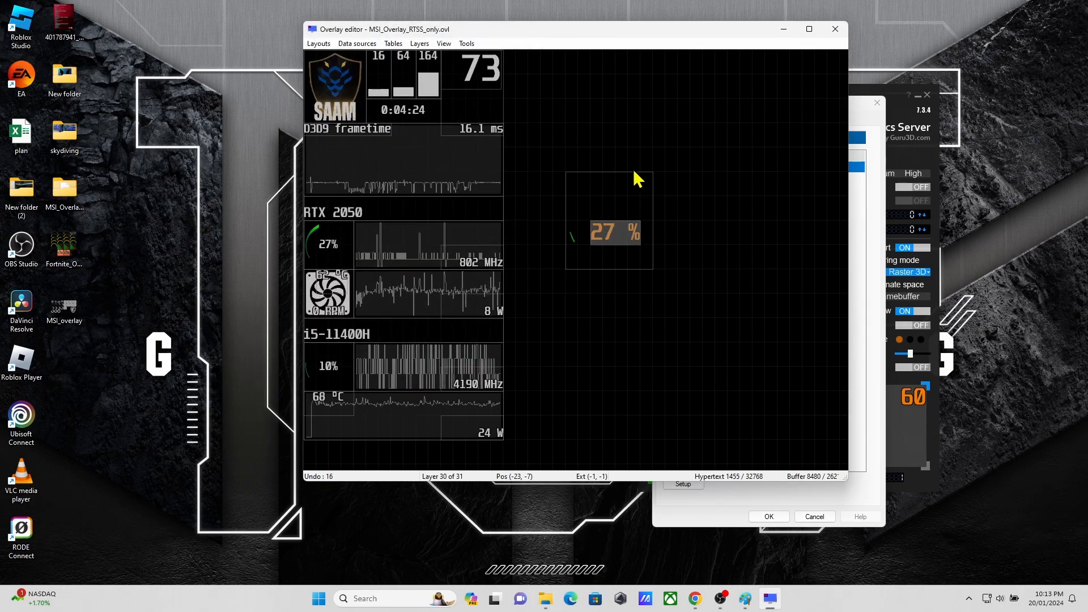
Step: Set the gauge image's data source to GPU1 usage and widen the gauge layer slightly
double_click(571, 241)
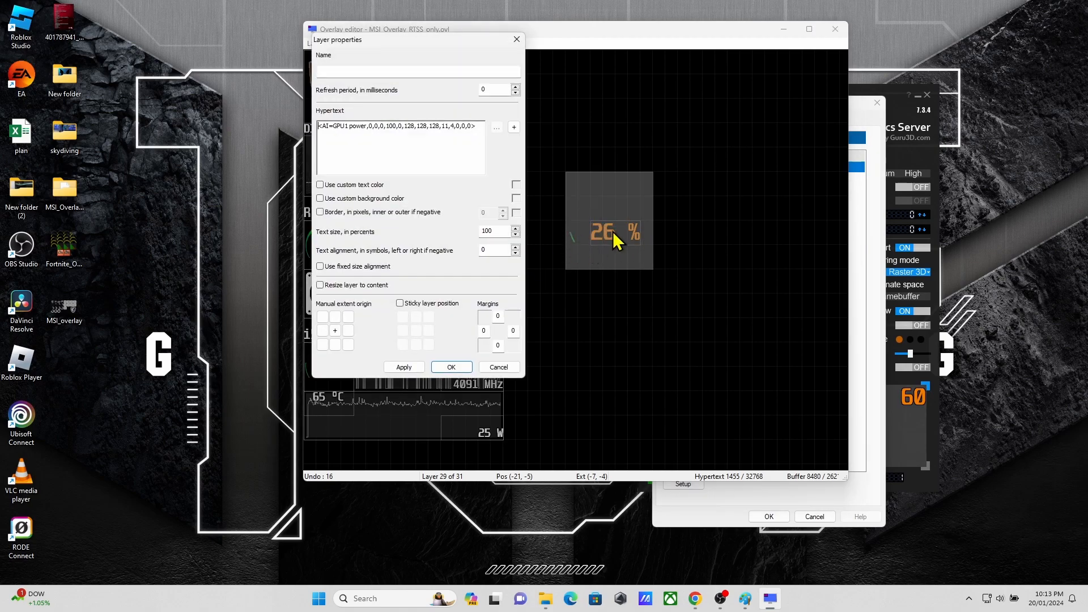
double_click(449, 132)
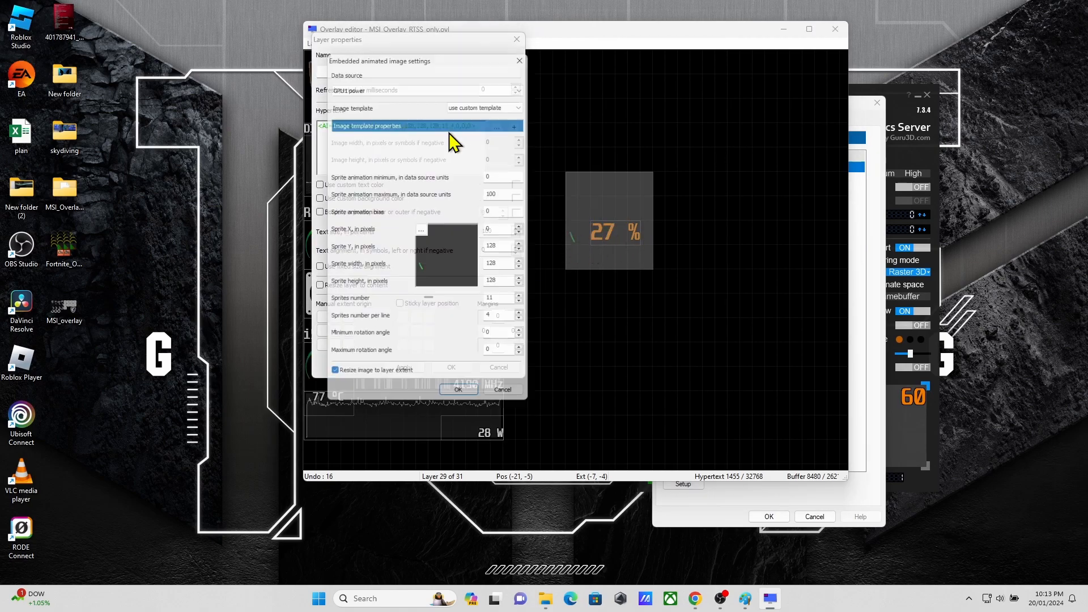
click(403, 81)
click(410, 172)
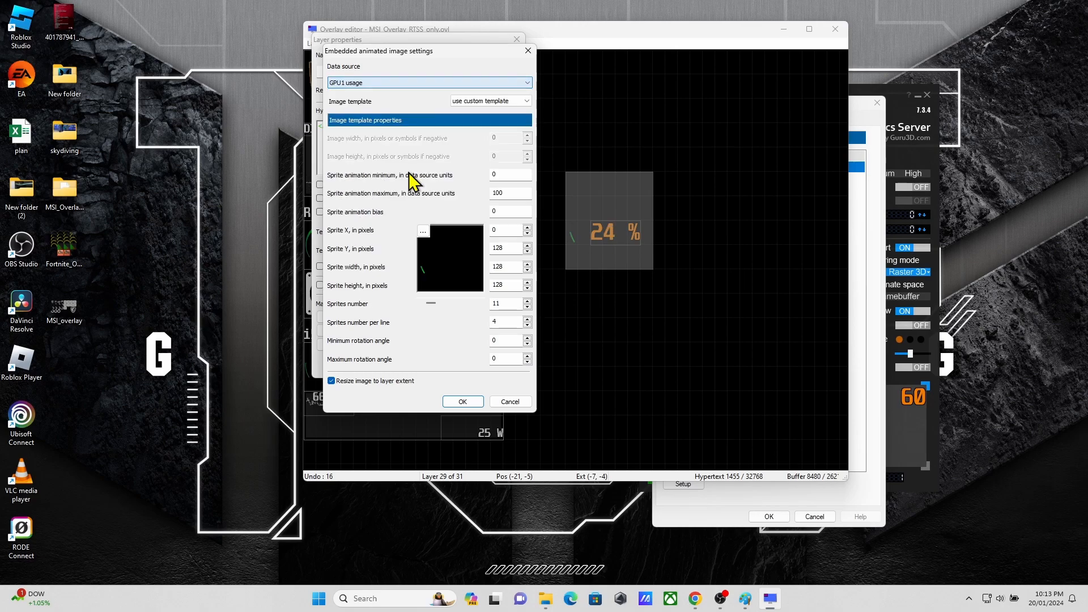
click(469, 403)
click(451, 366)
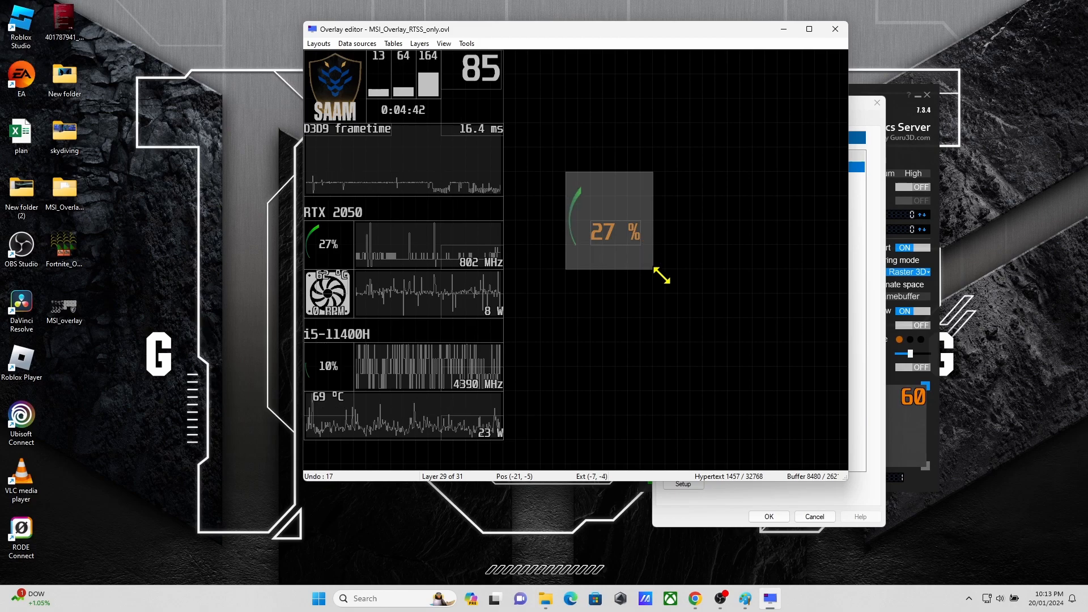
drag(654, 270, 666, 270)
Step: Delete the GPU power graph, GPU temperature, CPU usage graph, CPU usage percentage and CPU temperature layers from the layout
click(412, 305)
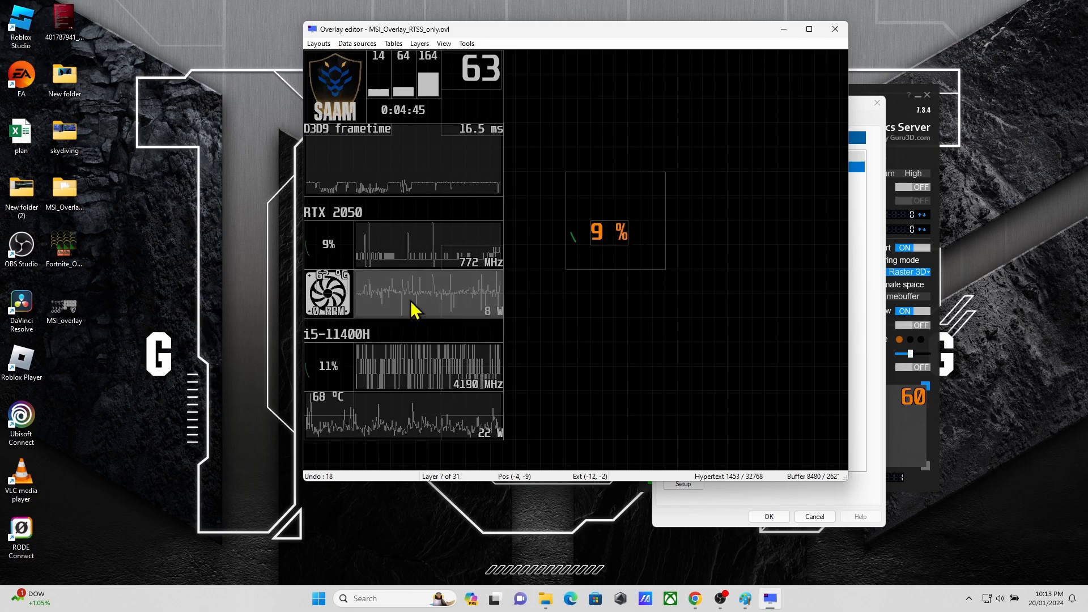
click(337, 305)
click(418, 309)
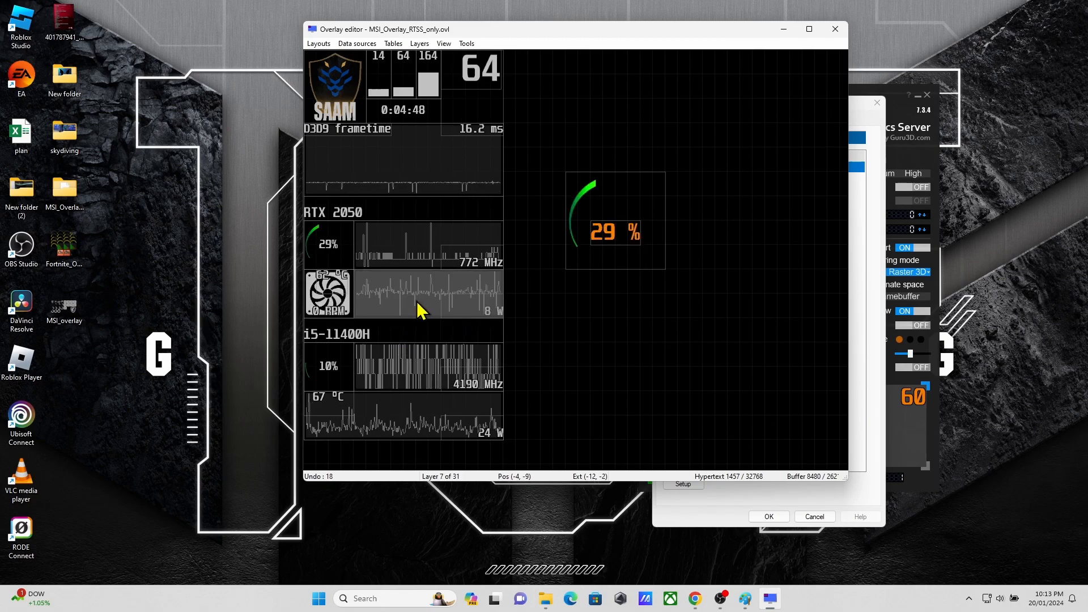
key(Delete)
click(322, 293)
key(Delete)
click(418, 368)
key(Delete)
click(316, 368)
key(Delete)
click(338, 413)
key(Delete)
key(Delete)
Step: Load the saam.ovl overlay layout and close the Overlay editor
click(319, 43)
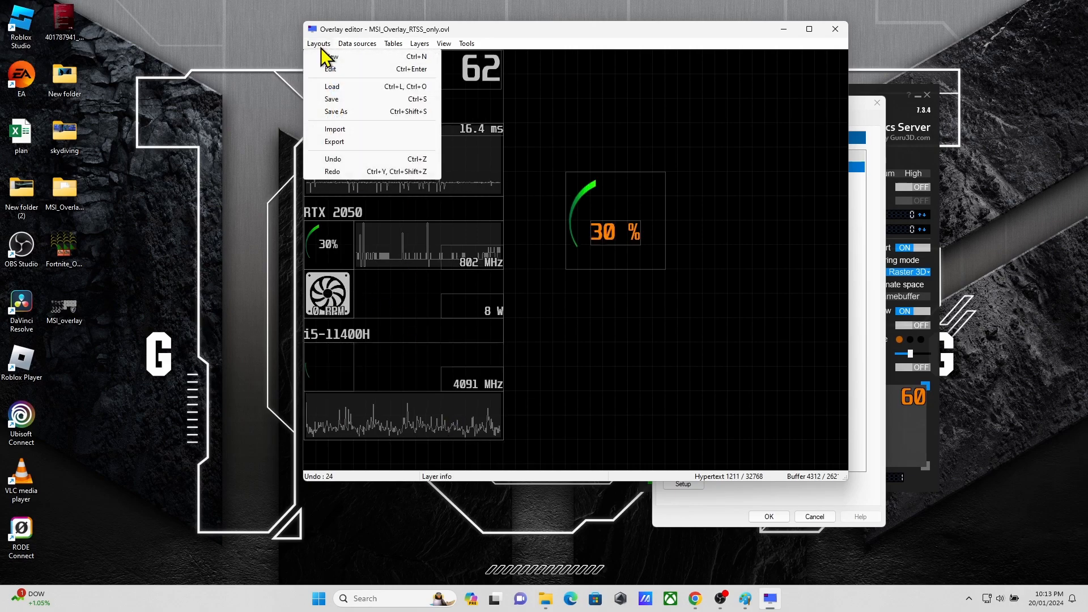
click(360, 87)
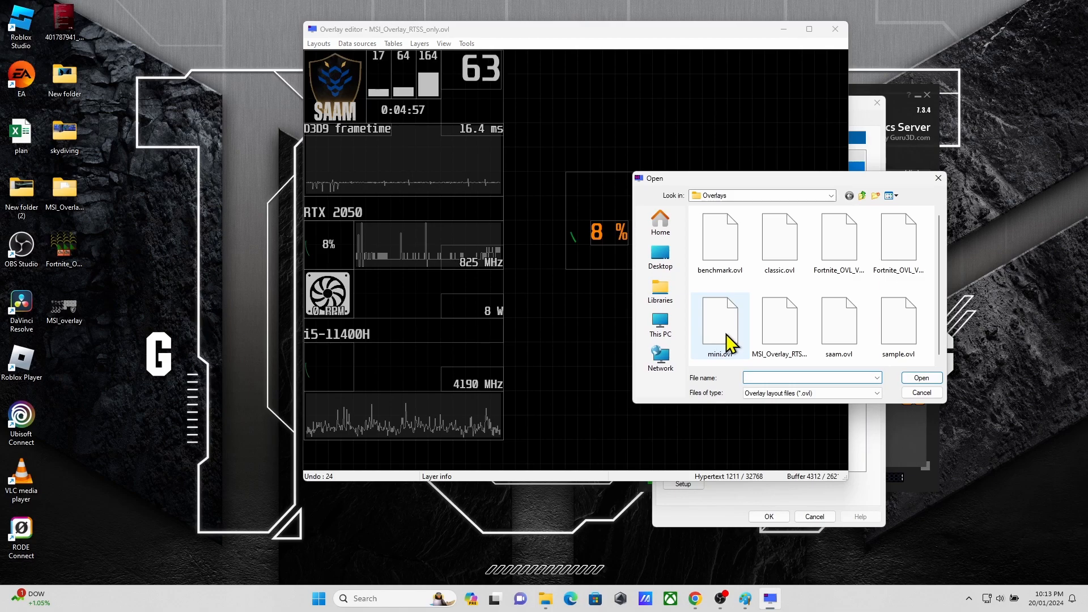
double_click(844, 328)
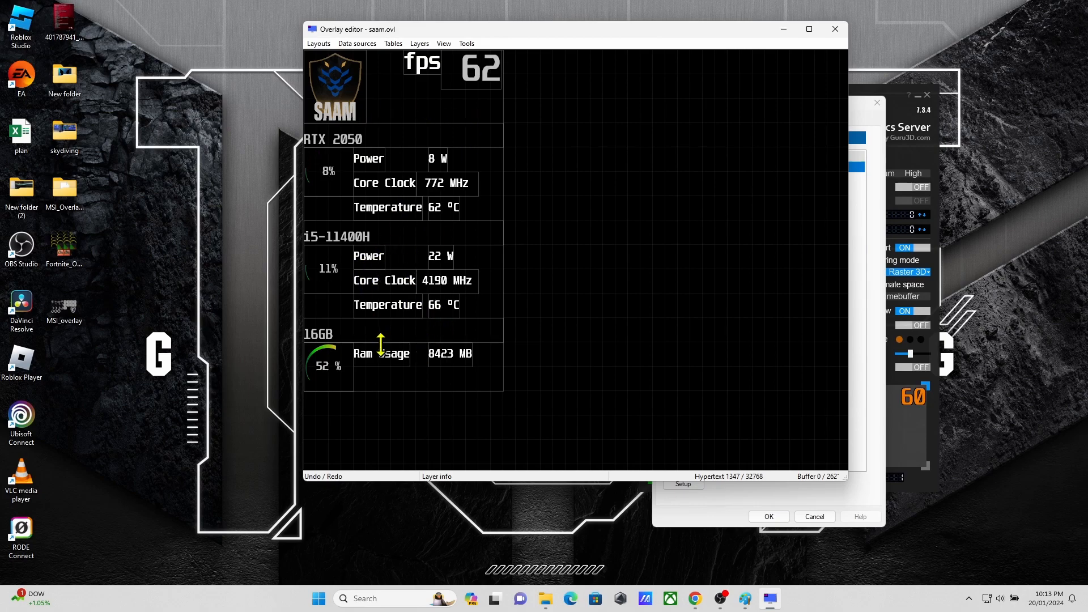
click(836, 29)
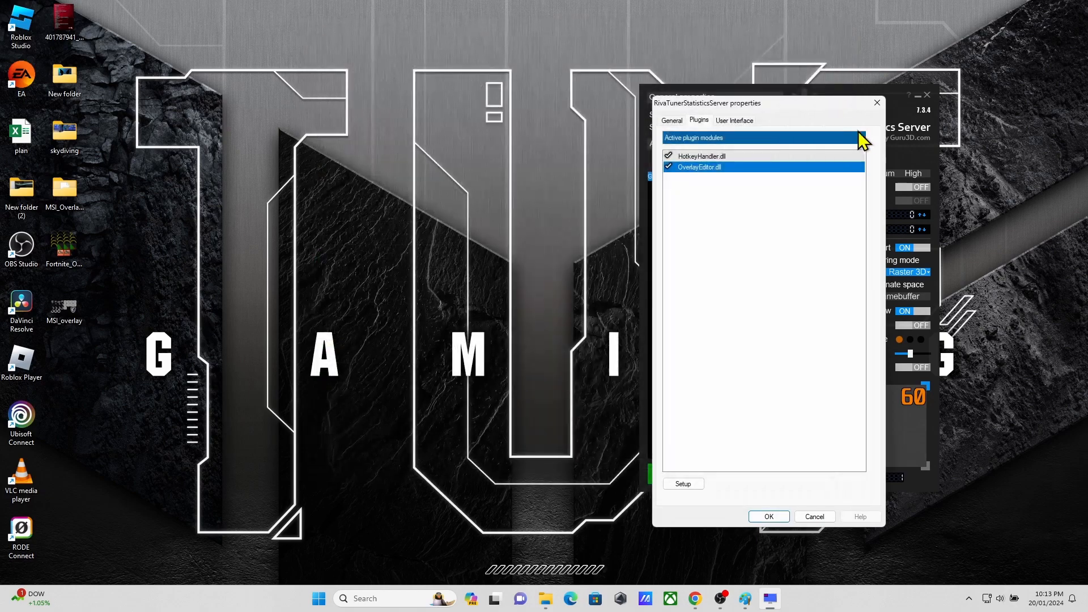
Step: Open the hotkey settings of the HotkeyHandler.dll plugin
double_click(708, 157)
click(869, 114)
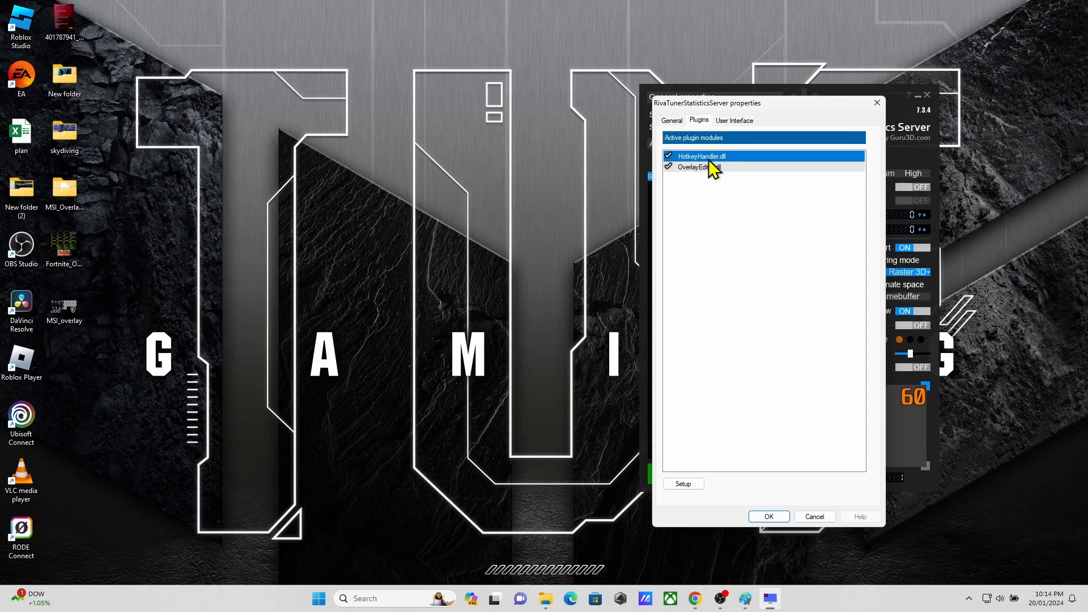
double_click(719, 157)
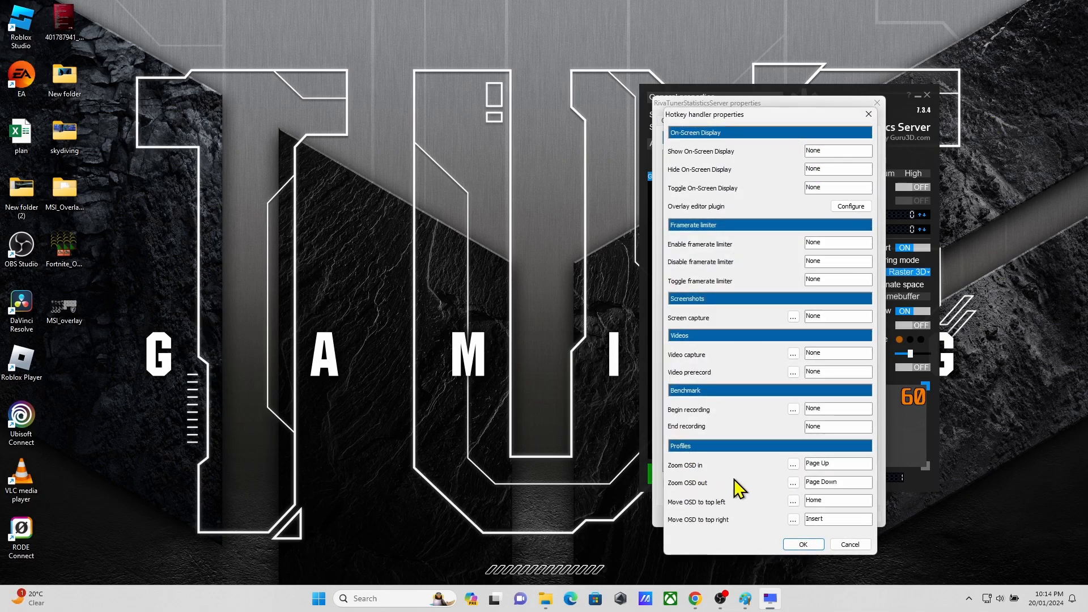
Step: Review the profile modifier properties behind the Zoom OSD in and Zoom OSD out hotkeys
click(793, 464)
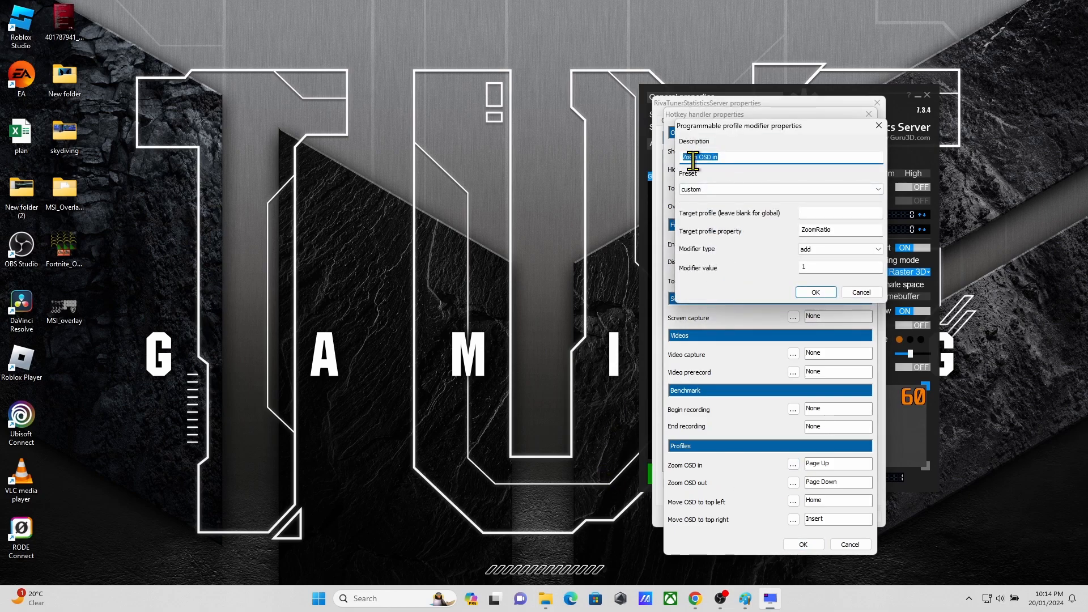
click(720, 158)
double_click(838, 230)
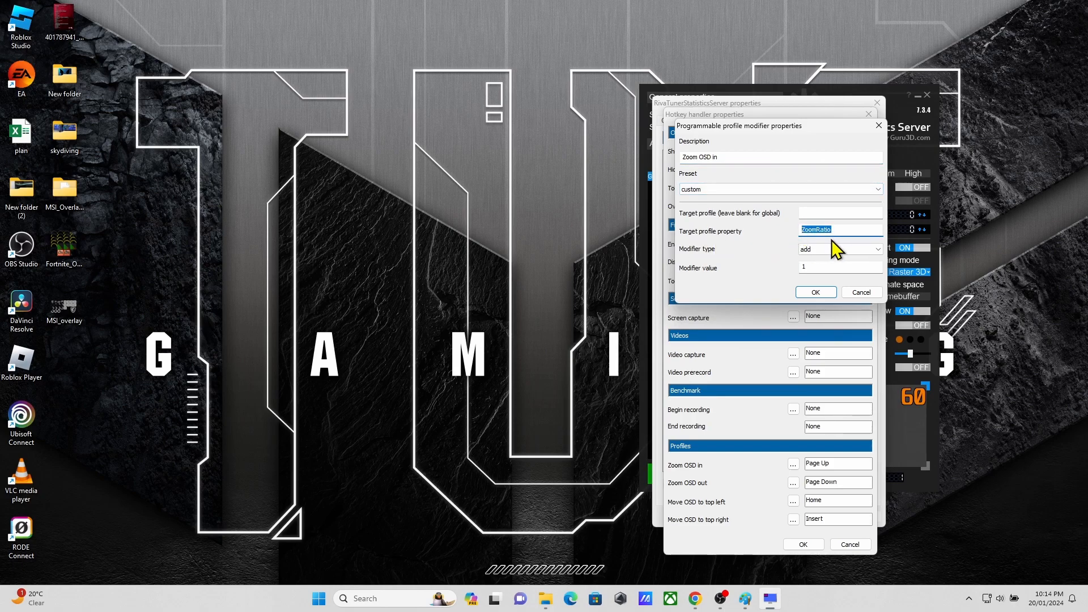
click(816, 292)
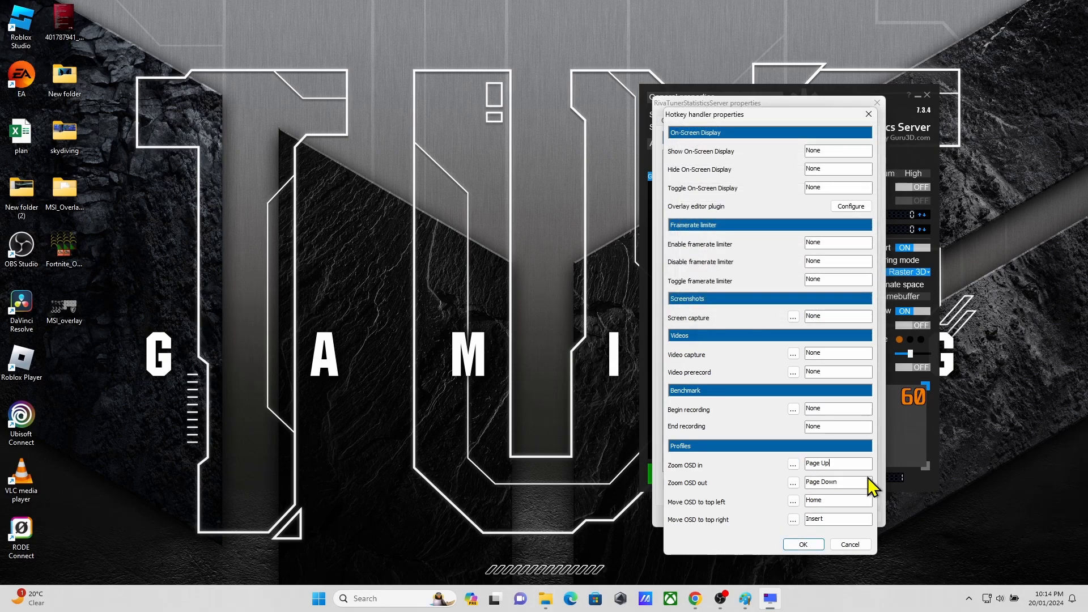
click(832, 461)
click(797, 482)
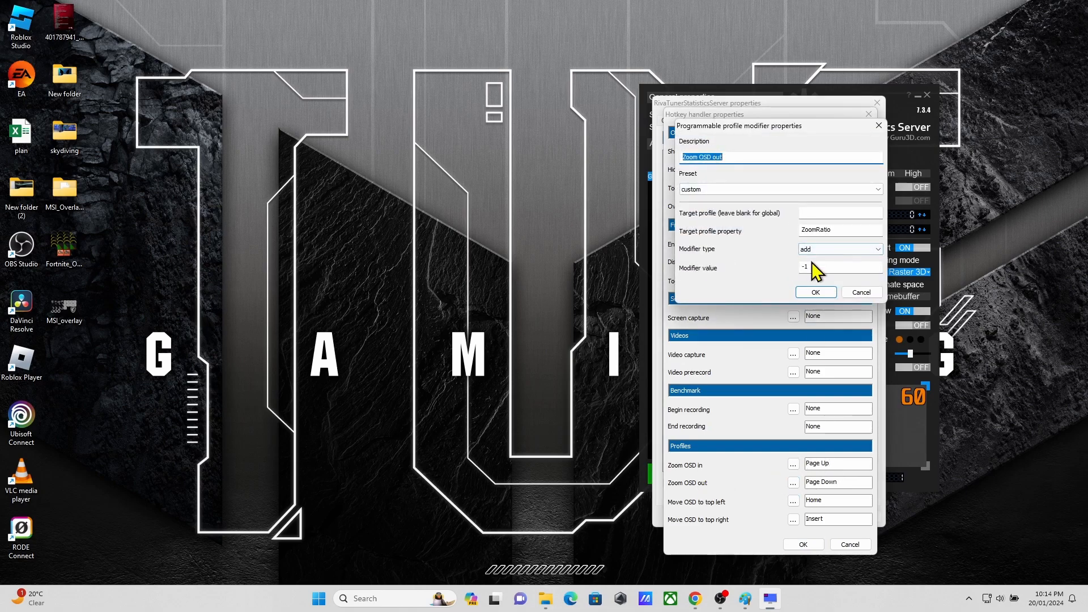
click(861, 293)
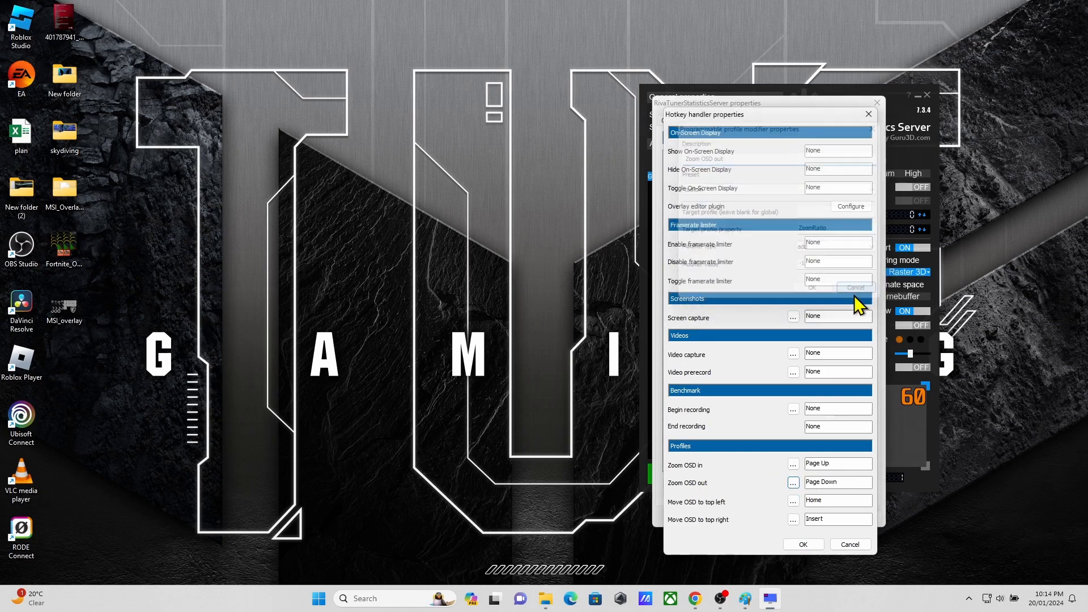
Step: Review the modifier properties of the hotkeys that move the OSD to top right and top left, and close the settings
click(793, 519)
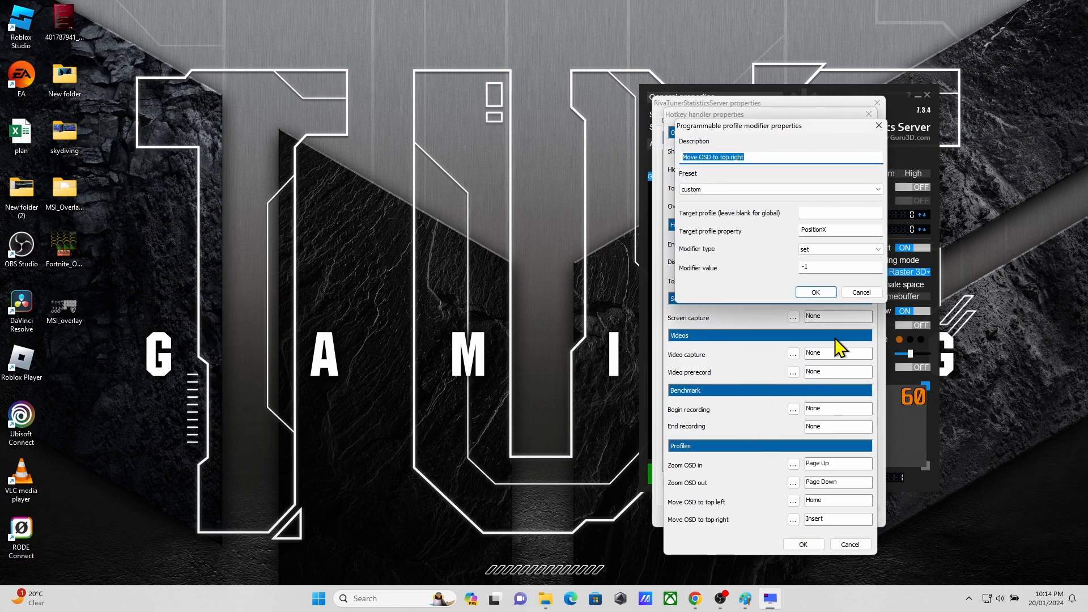
click(862, 292)
click(794, 501)
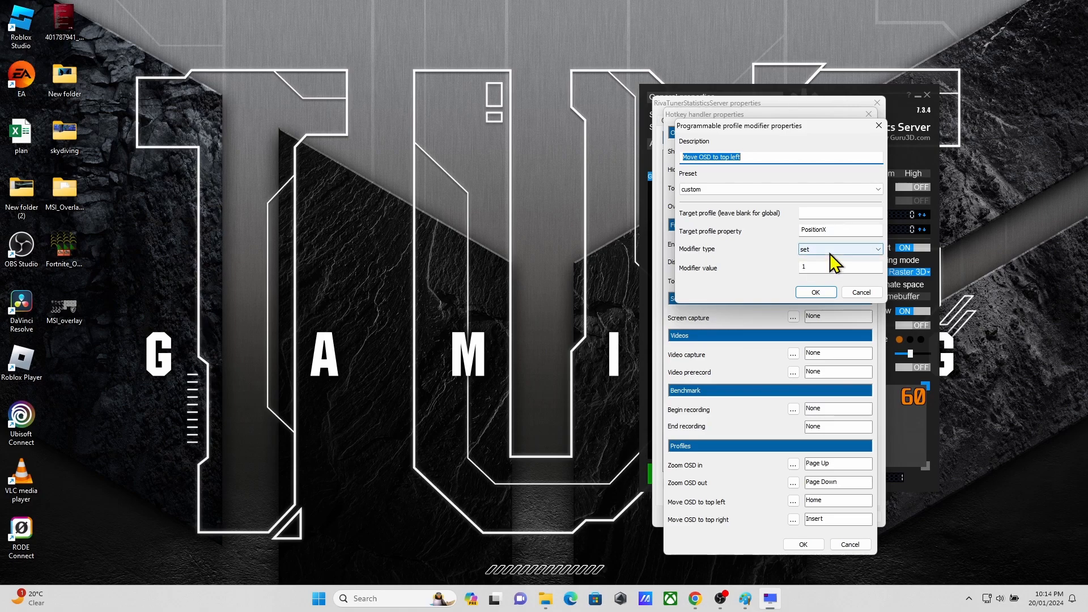
click(862, 293)
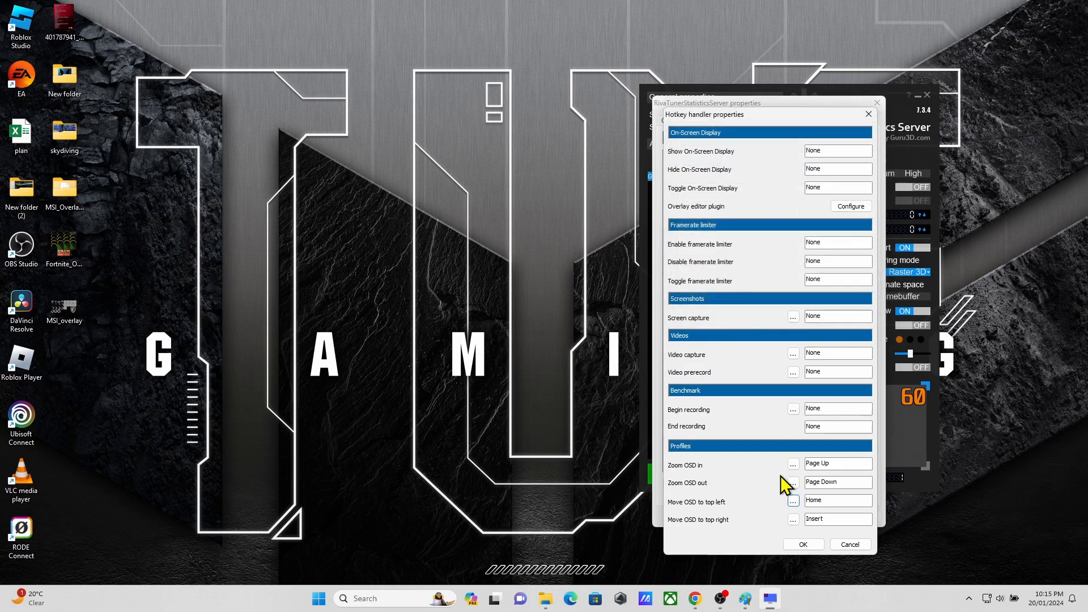
click(793, 520)
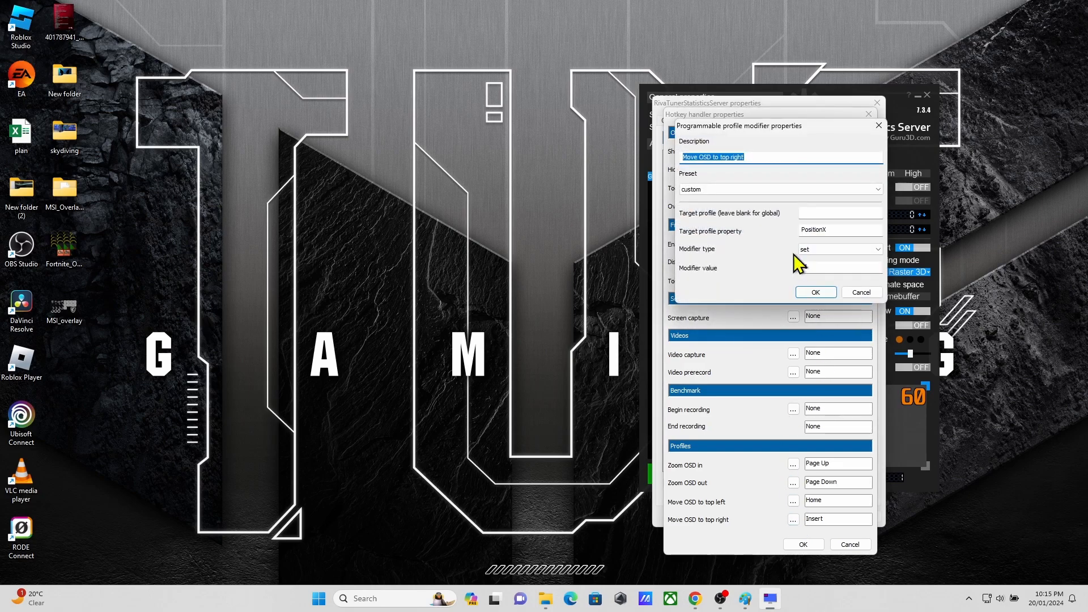
click(862, 293)
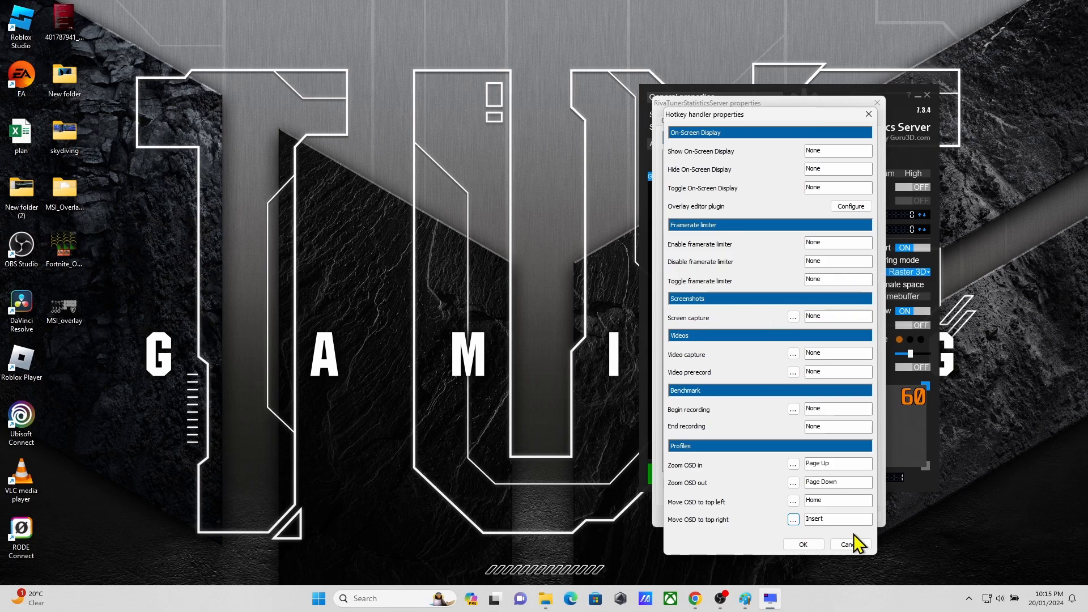
click(803, 544)
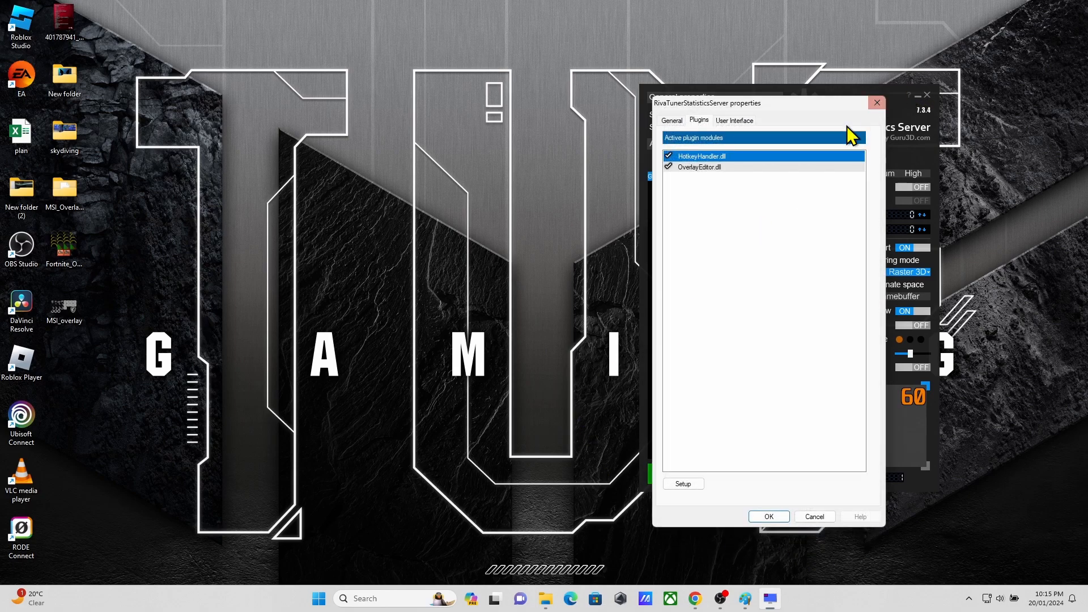
click(877, 102)
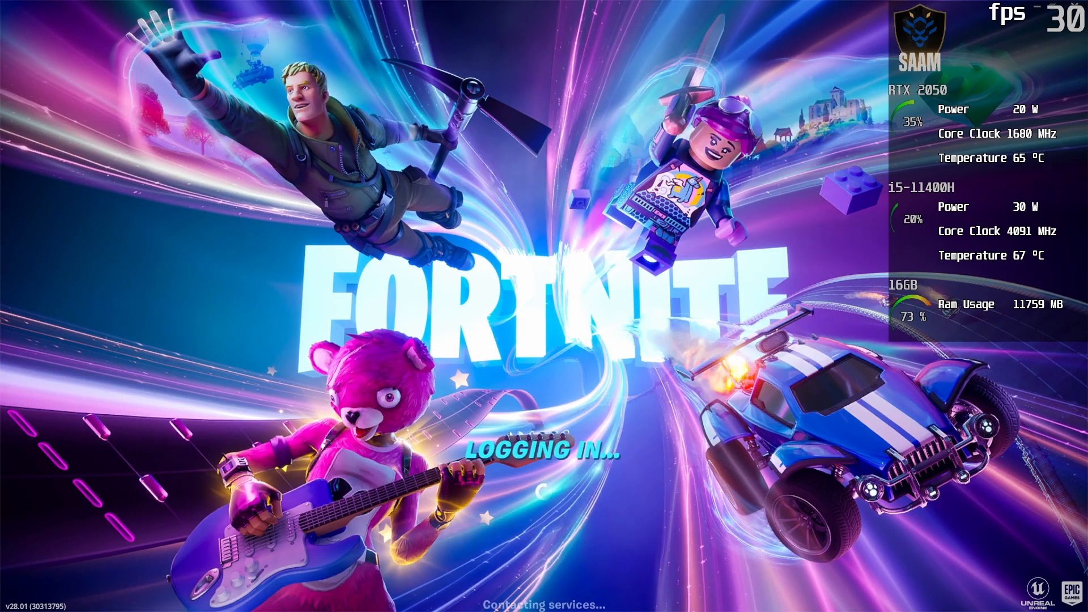
Step: Place the Overlay editor over the running Fortnite game and select the RTX 2050 usage gauge and power value to examine them live
drag(1087, 110, 520, 32)
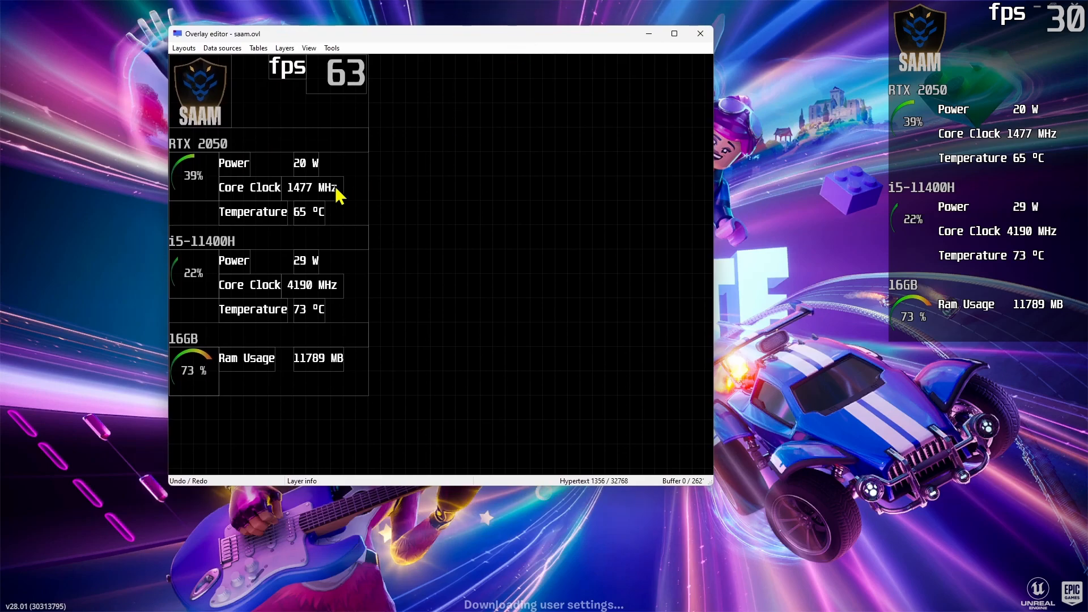
click(792, 160)
key(alt+Tab)
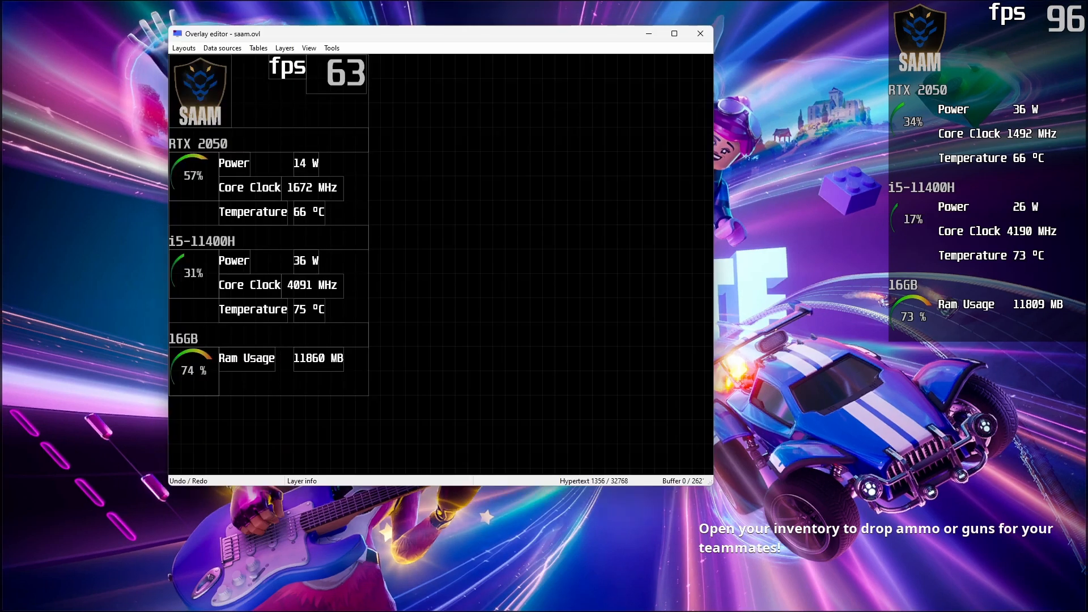
mouse_move(199, 184)
mouse_down()
mouse_move(528, 211)
mouse_move(196, 194)
mouse_up()
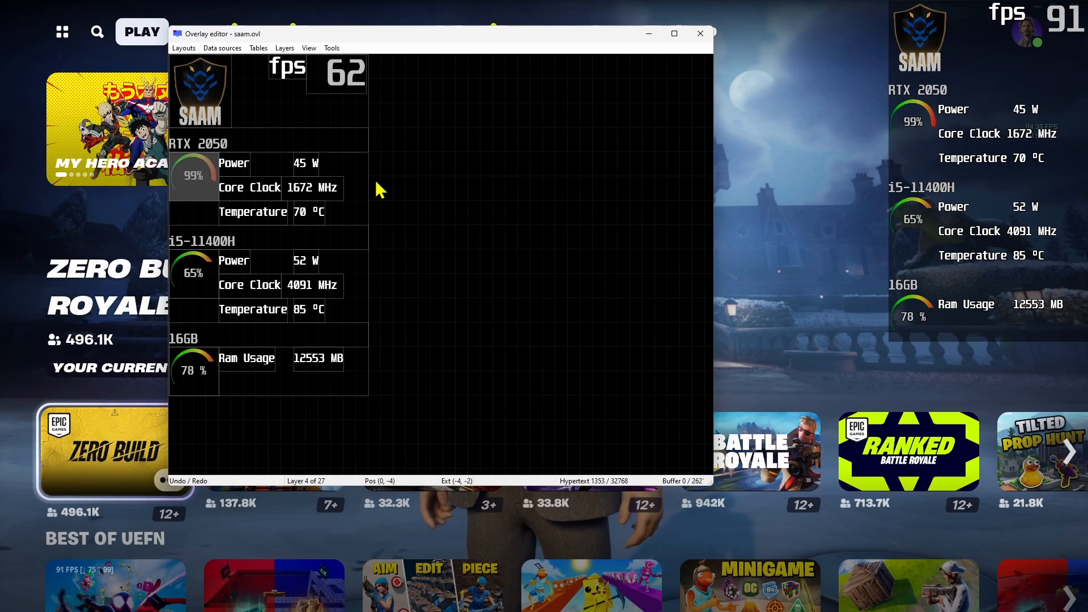
click(312, 165)
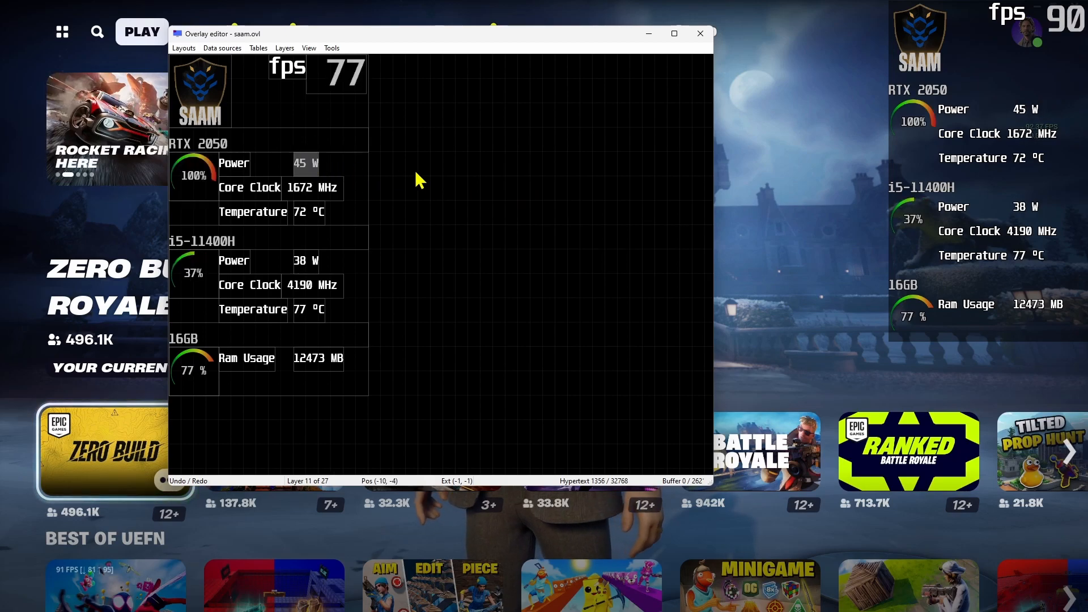
Step: Test the OSD hotkeys by zooming the in-game overlay out and back in and moving it to the top left corner
scroll(416, 172, down, 1)
scroll(419, 179, up, 2)
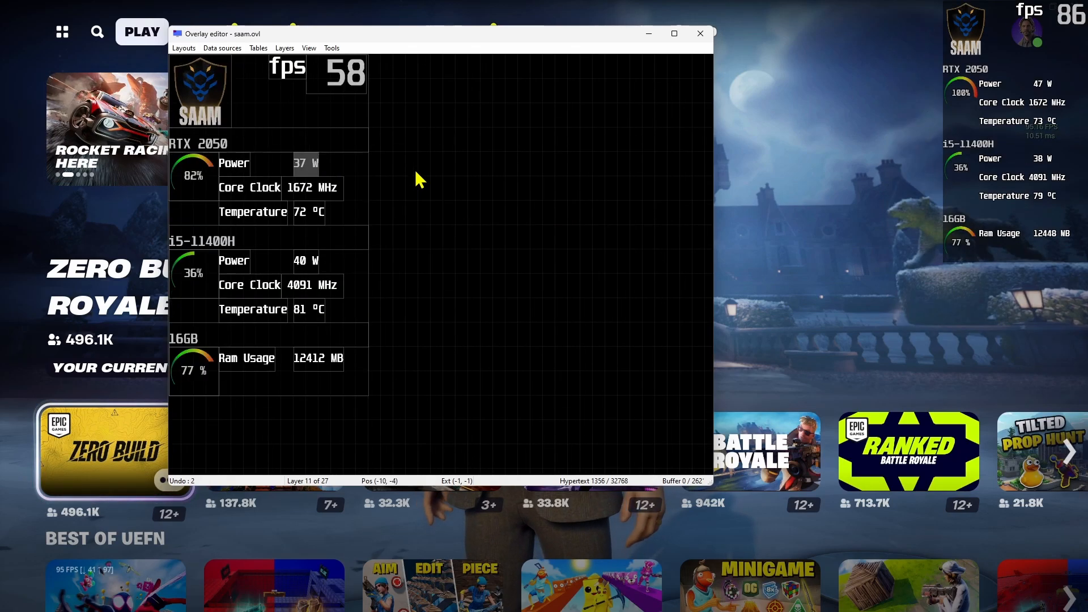
key(Insert)
key(Insert)
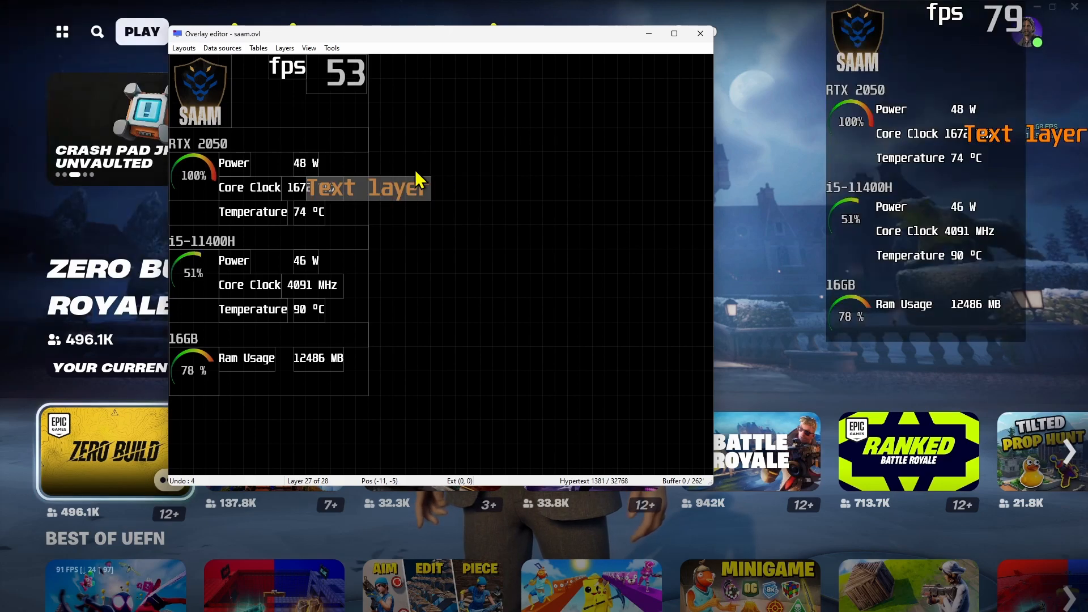
key(Insert)
key(Insert)
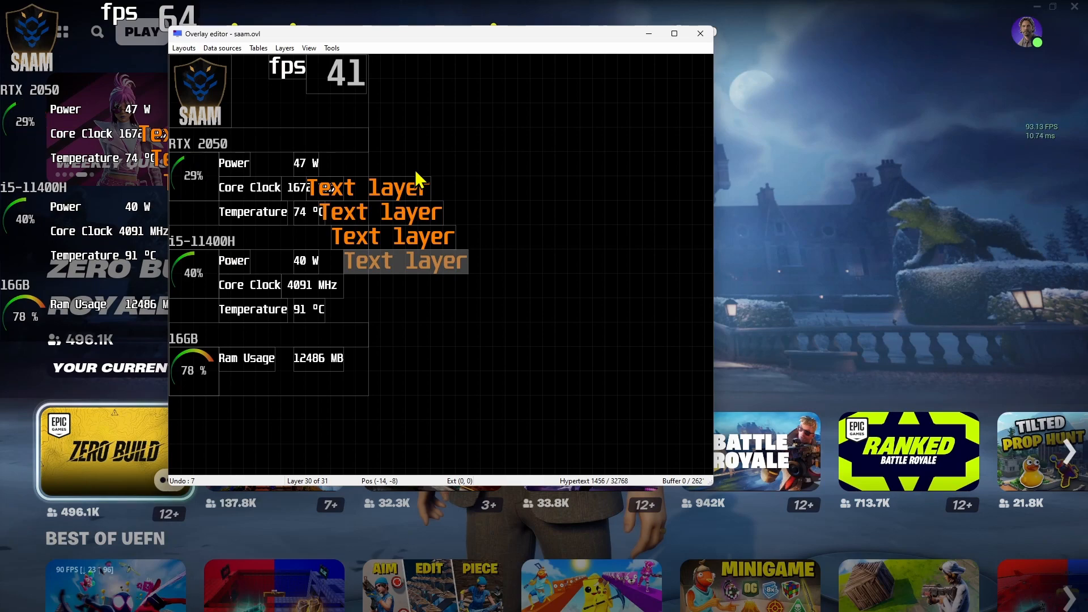
Step: Delete the four stray text layers from the layout and move the editor window clear of the in-game overlay
drag(465, 157, 416, 336)
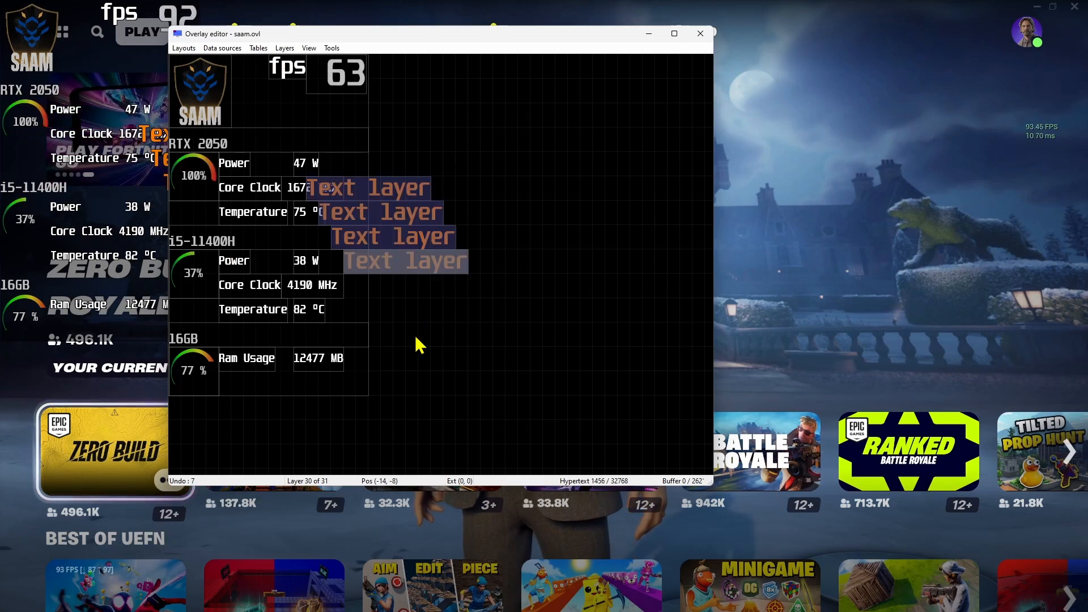
key(Delete)
drag(506, 46, 697, 53)
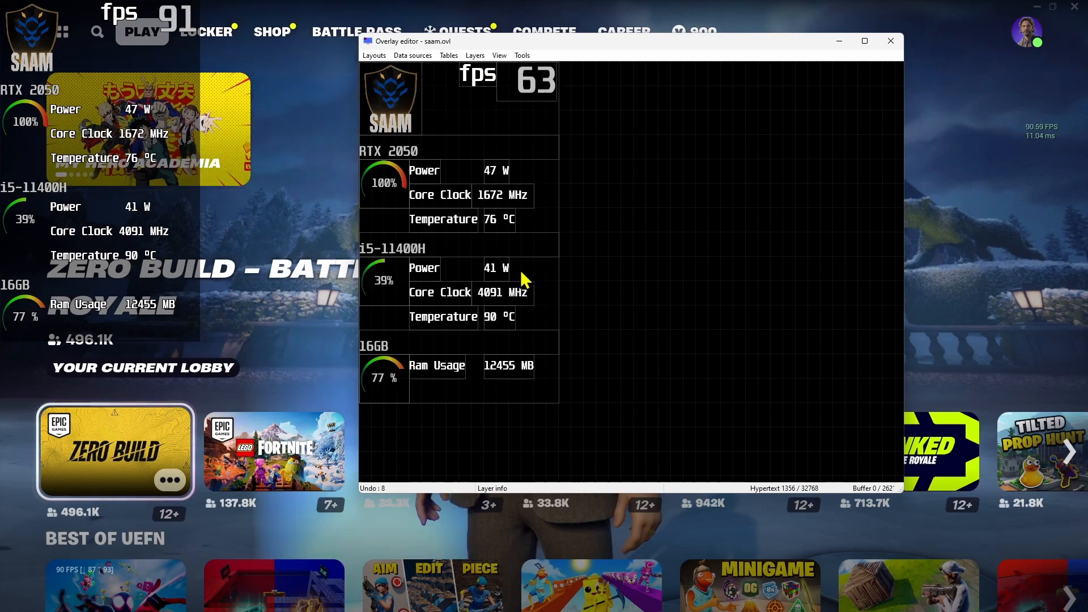